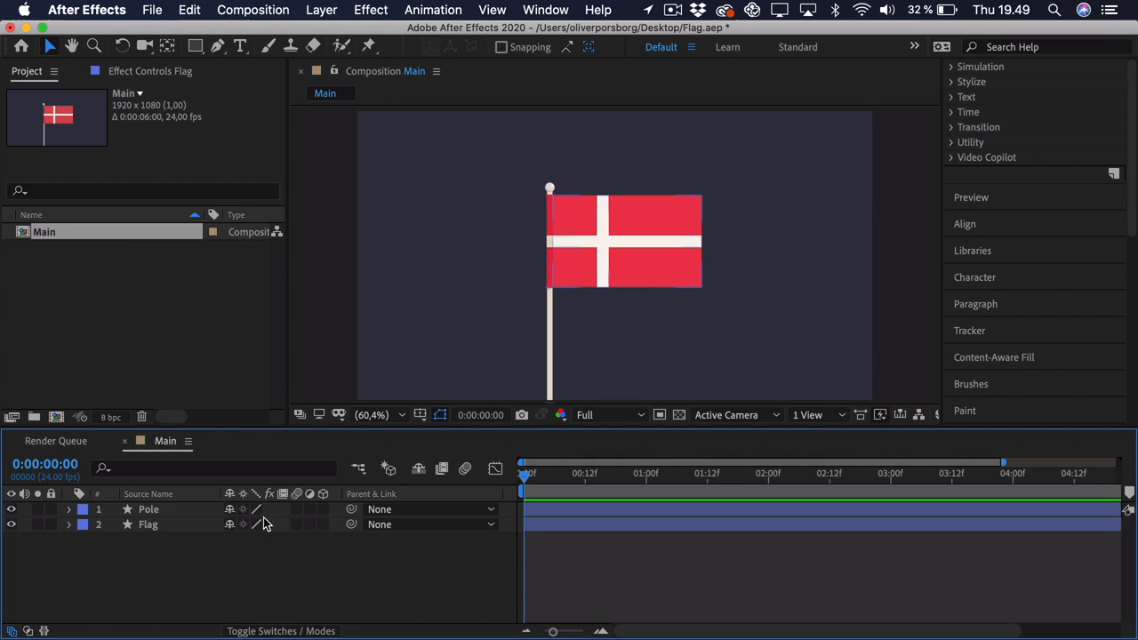
Move the Flag layer away from the pole until its left side meets the composition's left edge.
click(154, 514)
click(153, 527)
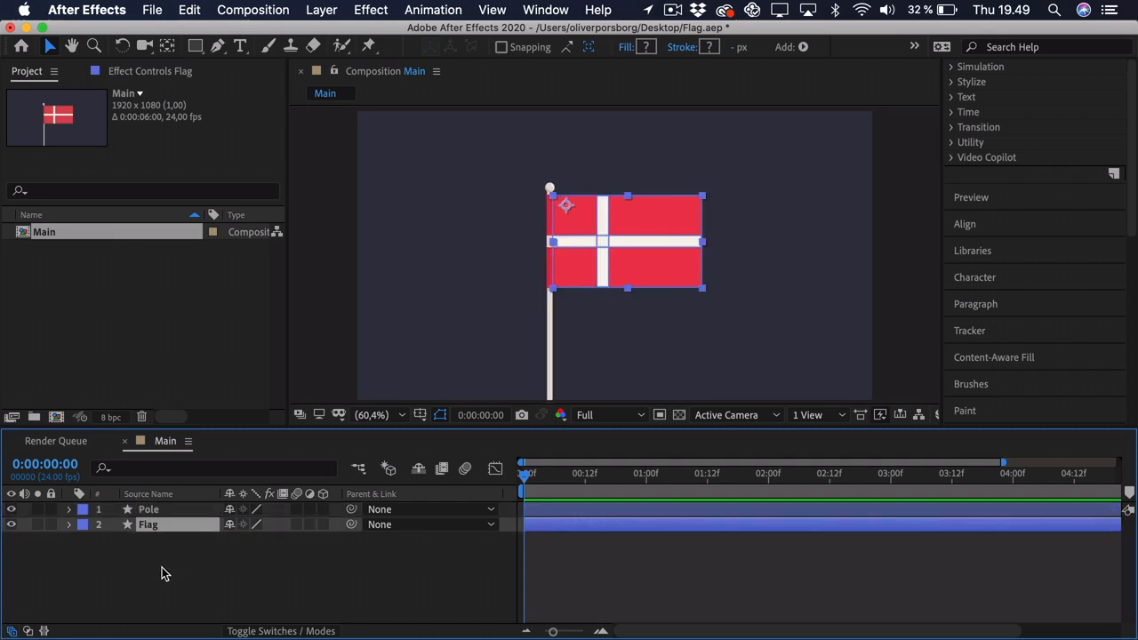
click(162, 574)
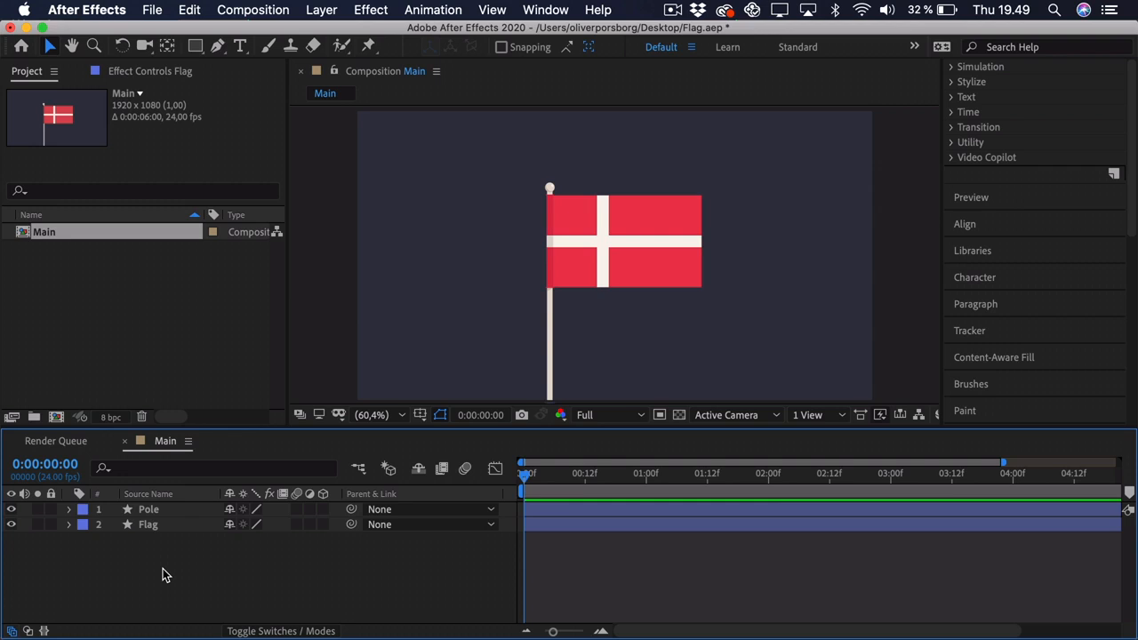
click(672, 230)
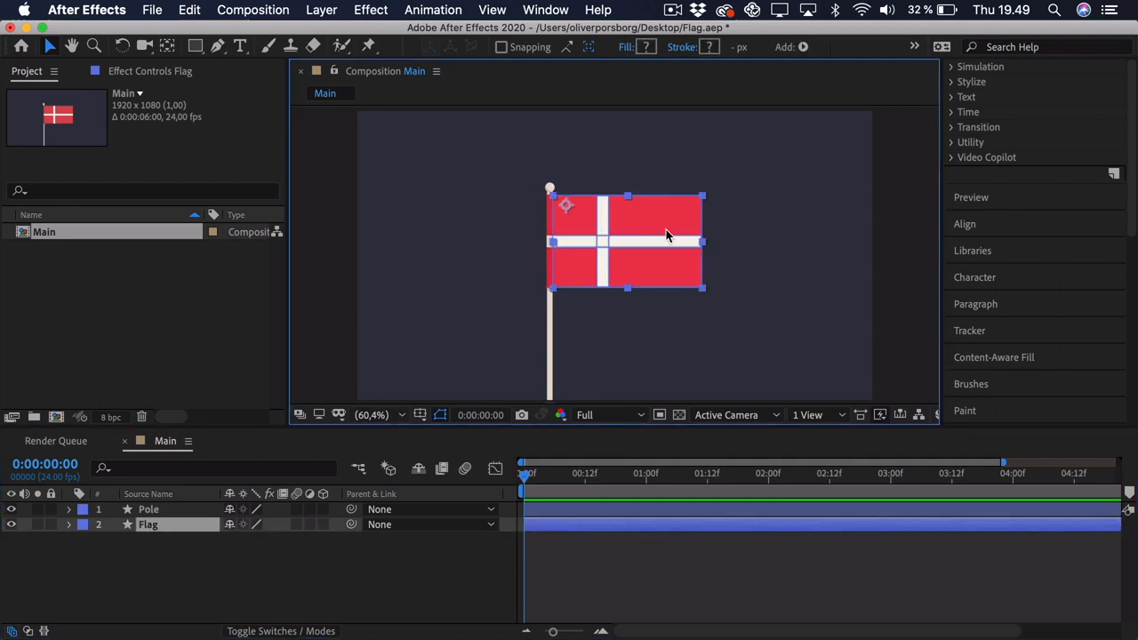
drag(668, 231, 473, 226)
Pre-compose the Flag layer into a new composition named Flag, moving all attributes into it.
click(171, 524)
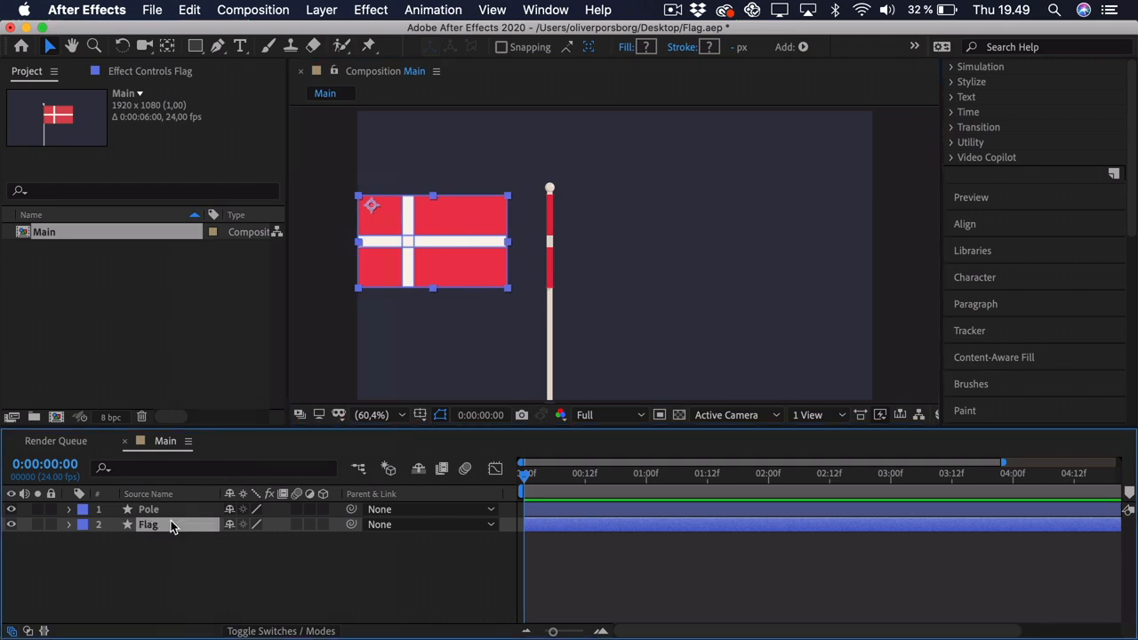
right_click(170, 523)
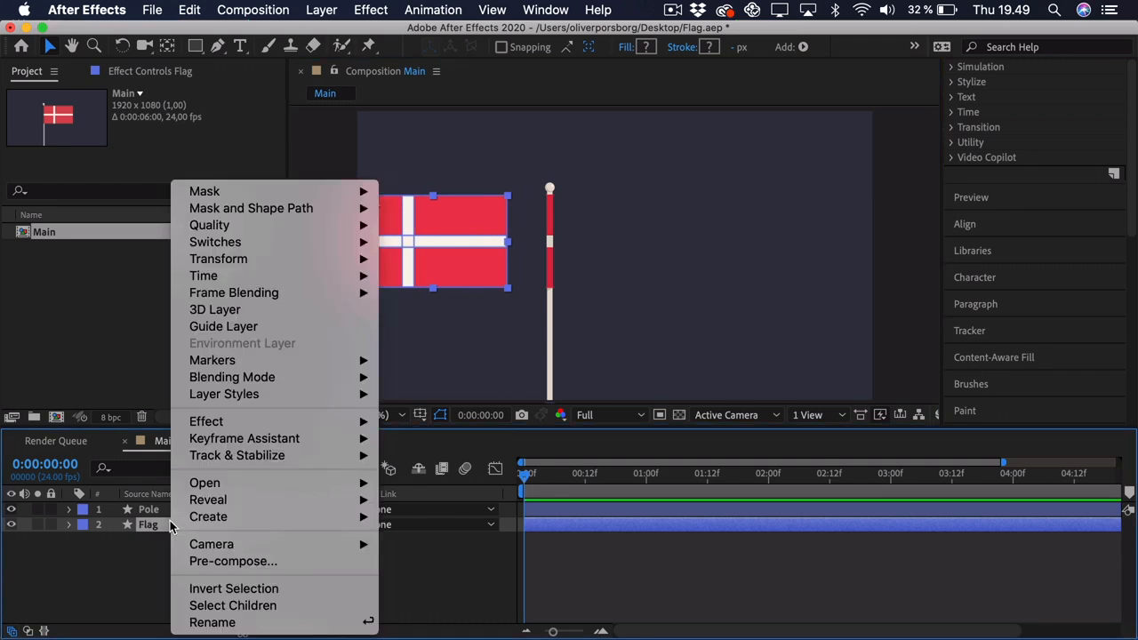
click(211, 562)
text(Flag)
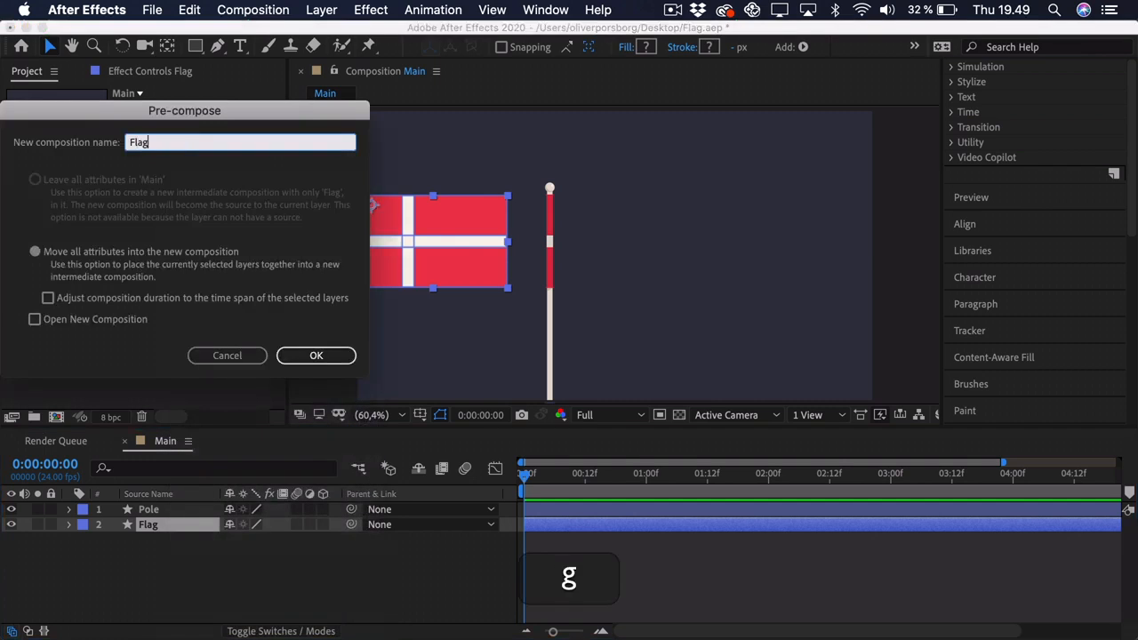
key(Return)
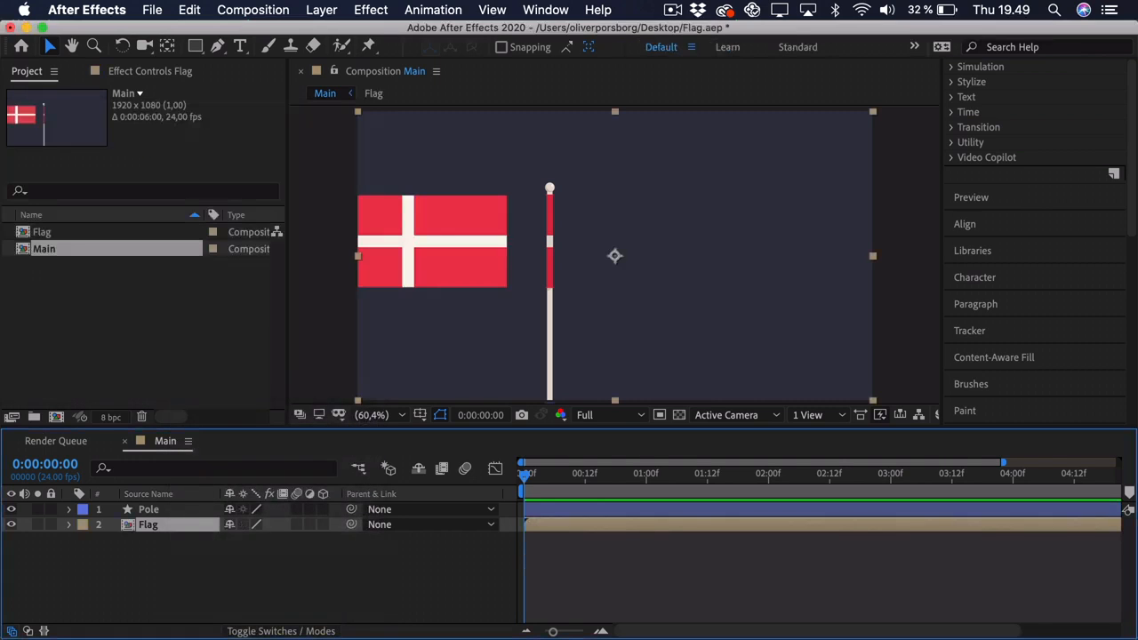
Open the Flag pre-composition and apply the Wave Warp effect to its Flag shape layer.
double_click(154, 525)
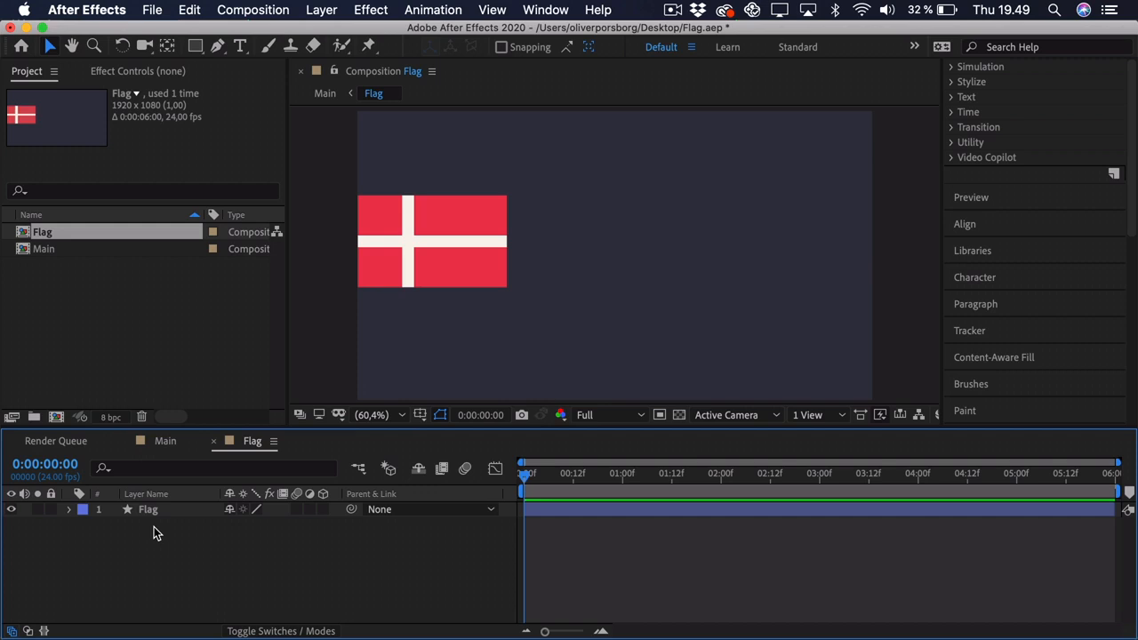
key(z)
drag(344, 320, 557, 184)
key(z)
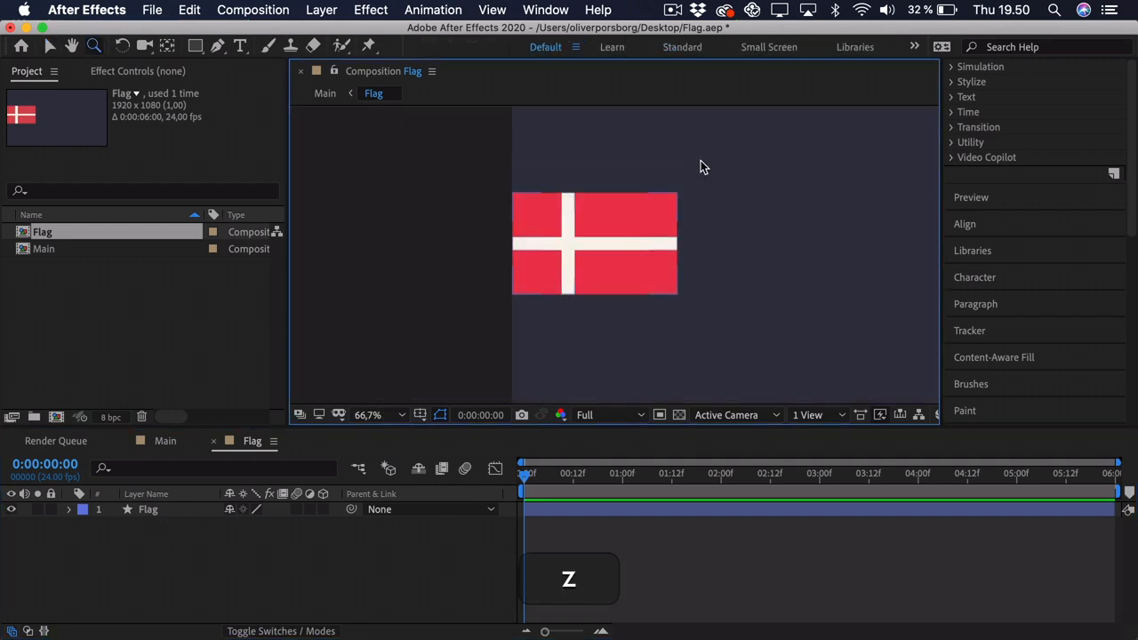
drag(546, 289, 666, 202)
key(super+minus)
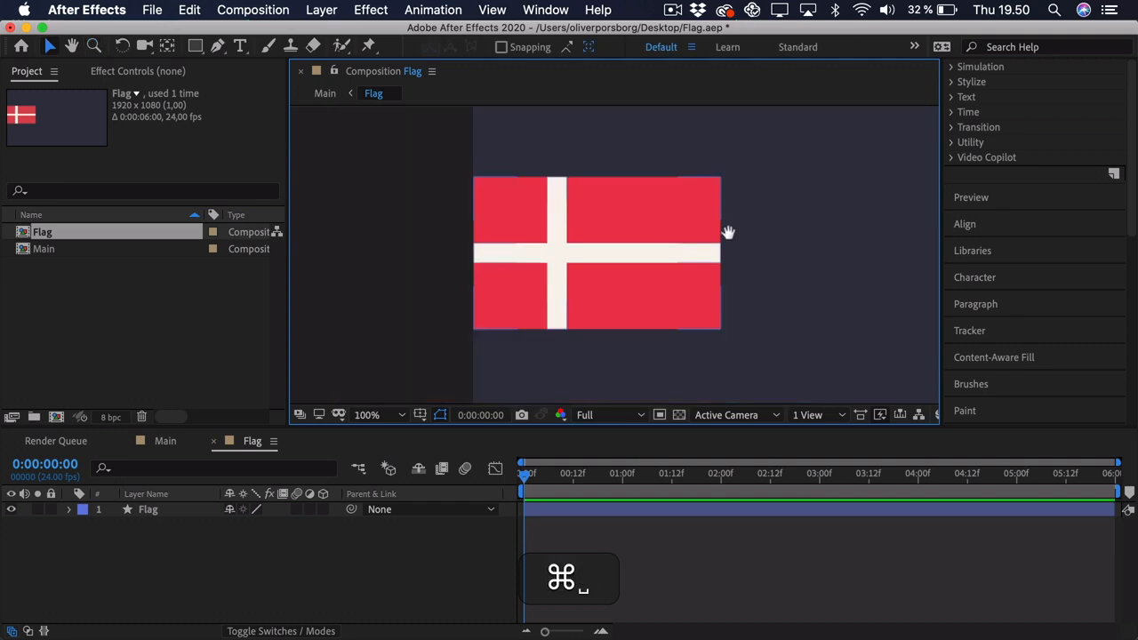
drag(729, 234, 691, 251)
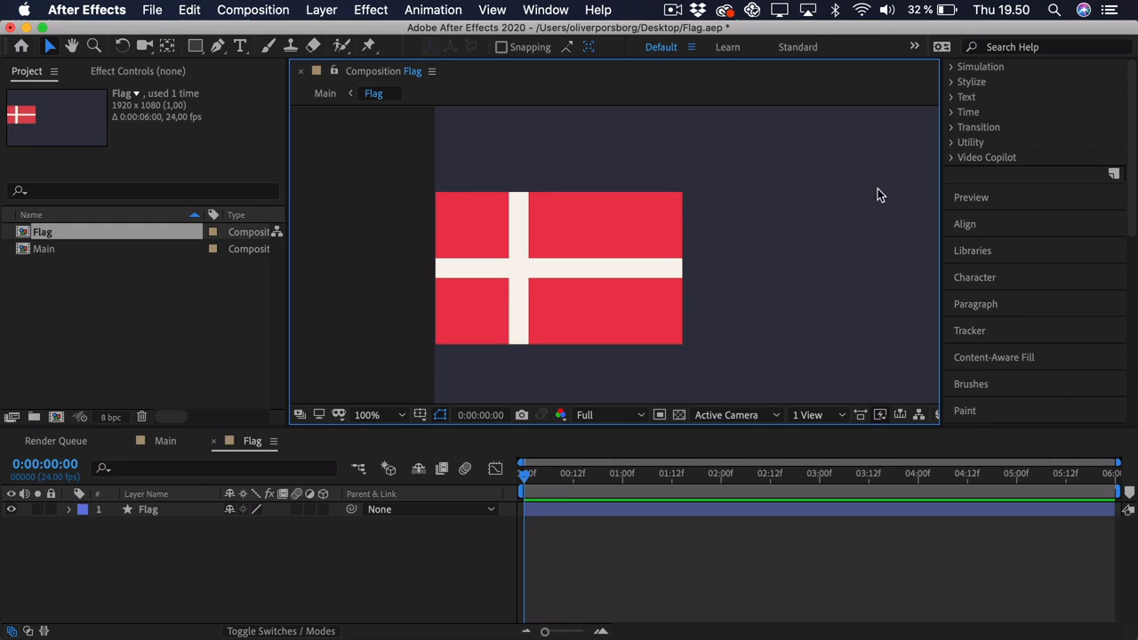
scroll(1032, 157, up, 10)
click(994, 149)
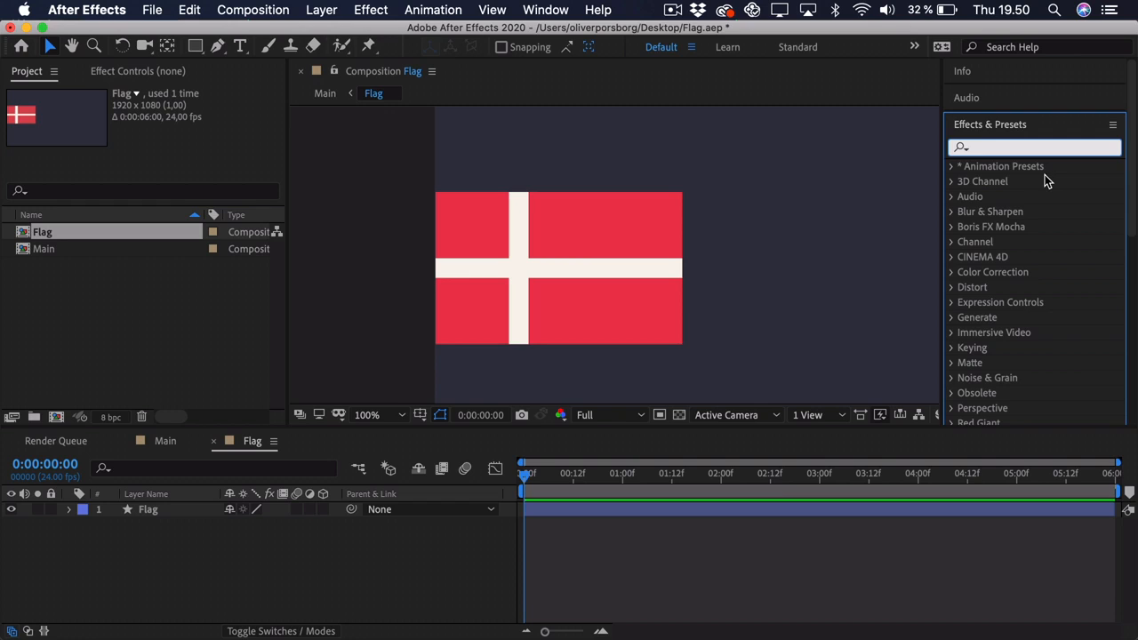
text(wave)
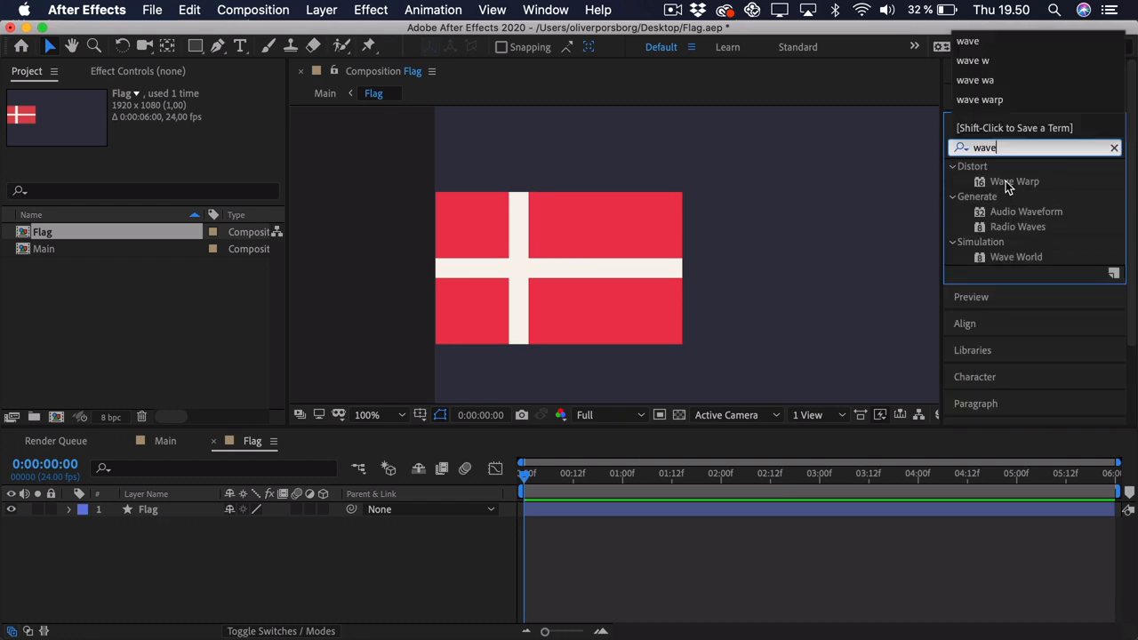
drag(1006, 180, 160, 513)
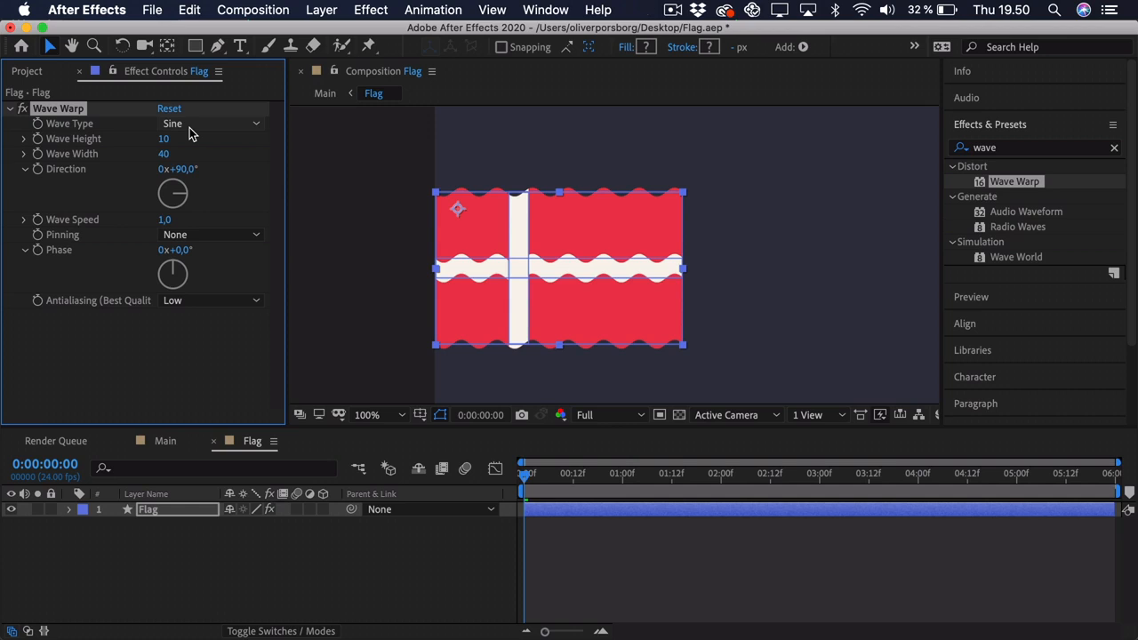
Set the Wave Warp's Wave Height to 15 and Wave Width to 154, and preview the waving flag from the start.
drag(164, 139, 189, 138)
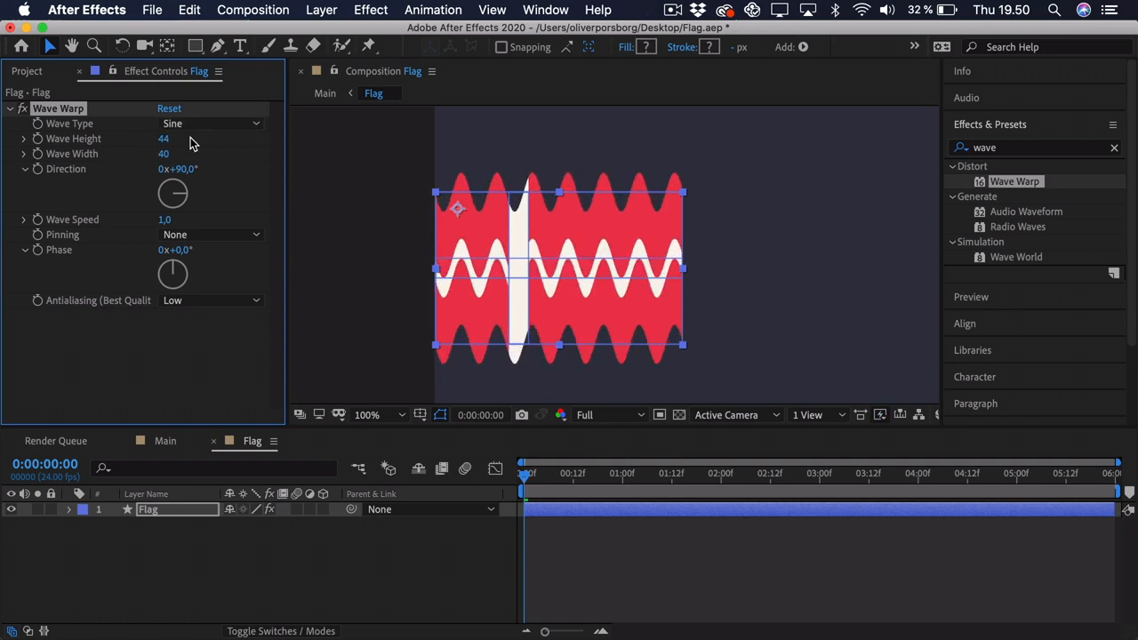
key(super+z)
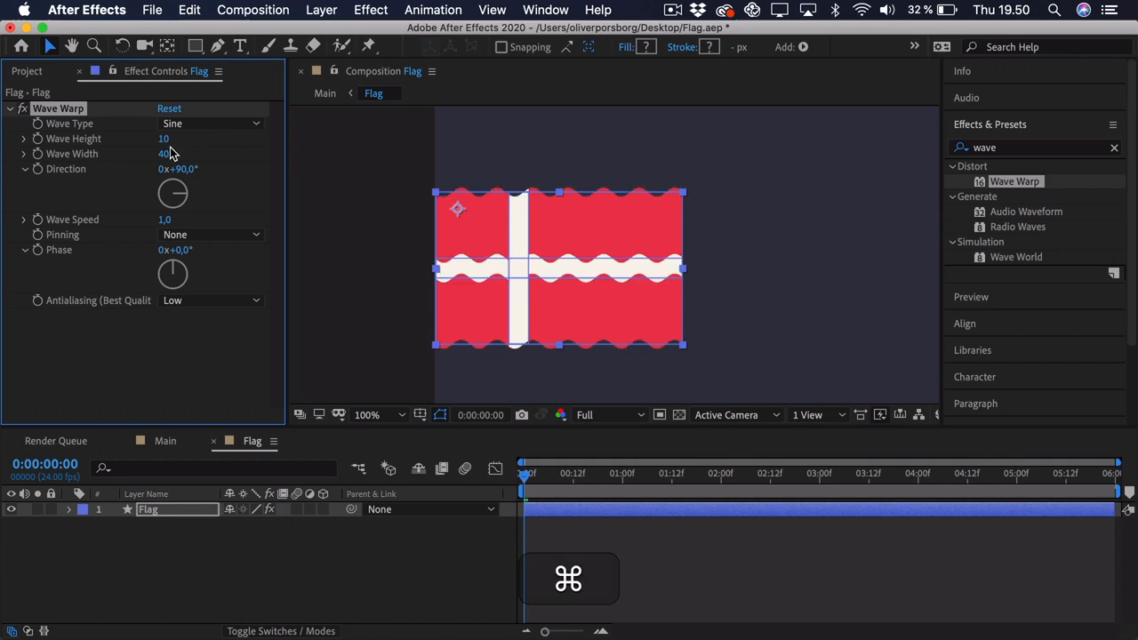
drag(165, 153, 839, 173)
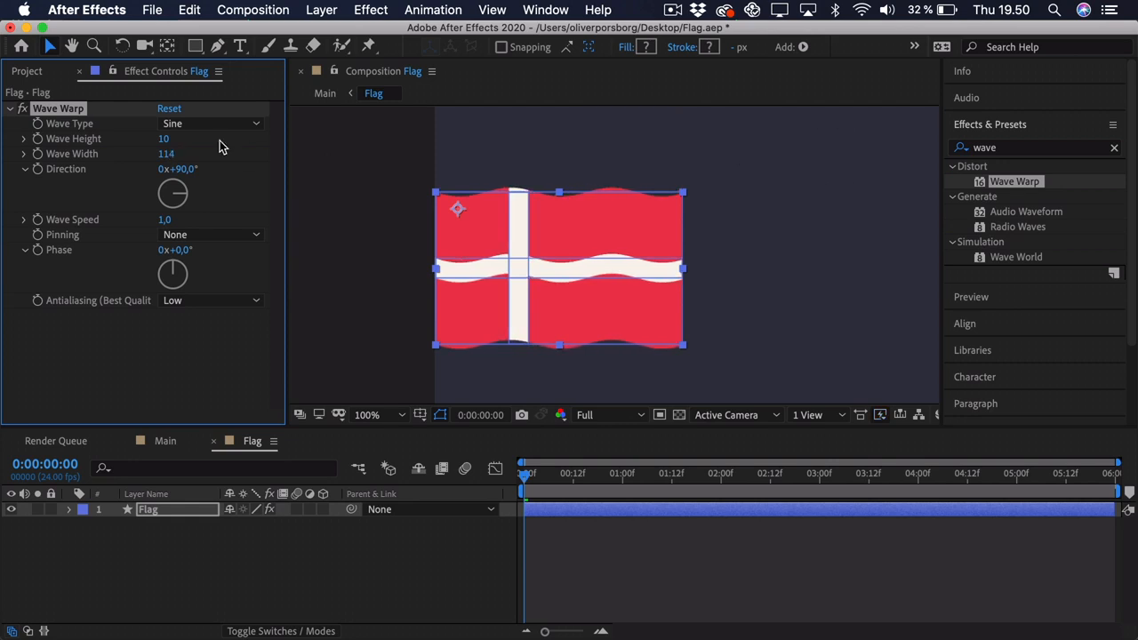
click(164, 140)
text(1)
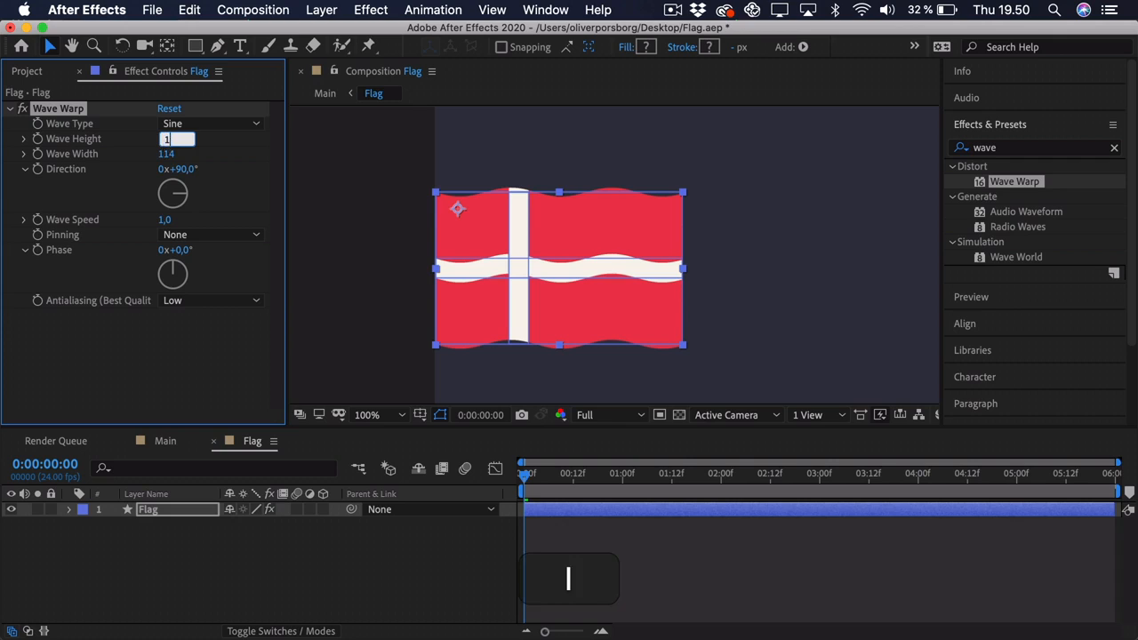
text(5)
key(Return)
drag(161, 158, 530, 173)
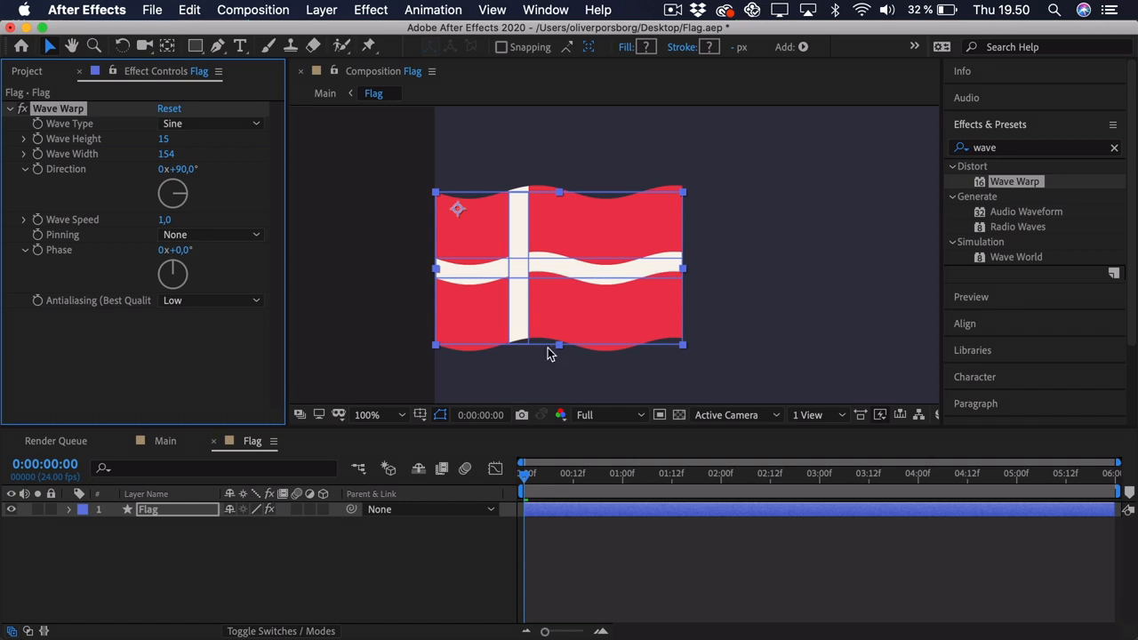
drag(528, 479, 464, 481)
key(space)
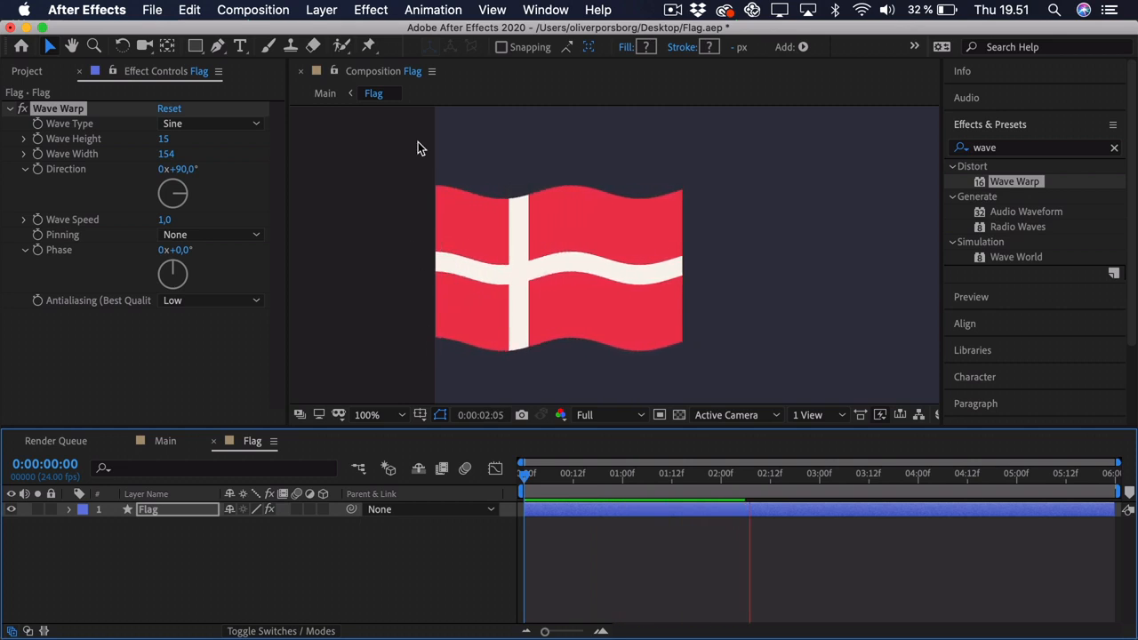
key(space)
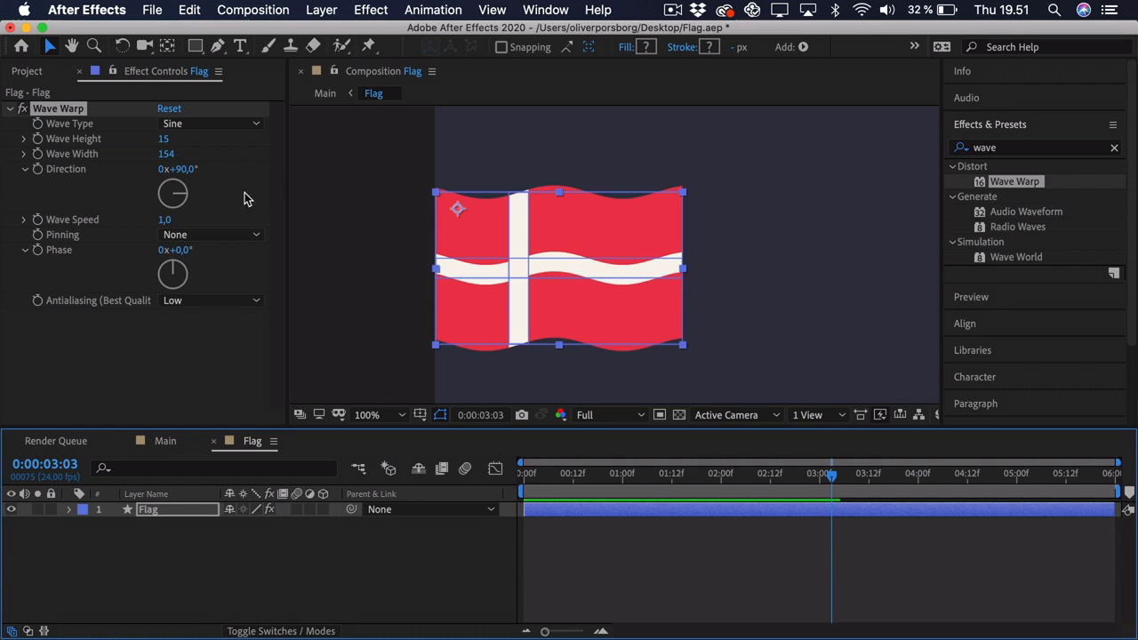
Set the Wave Warp's Pinning to Left Edge and preview how the flag moves.
click(203, 237)
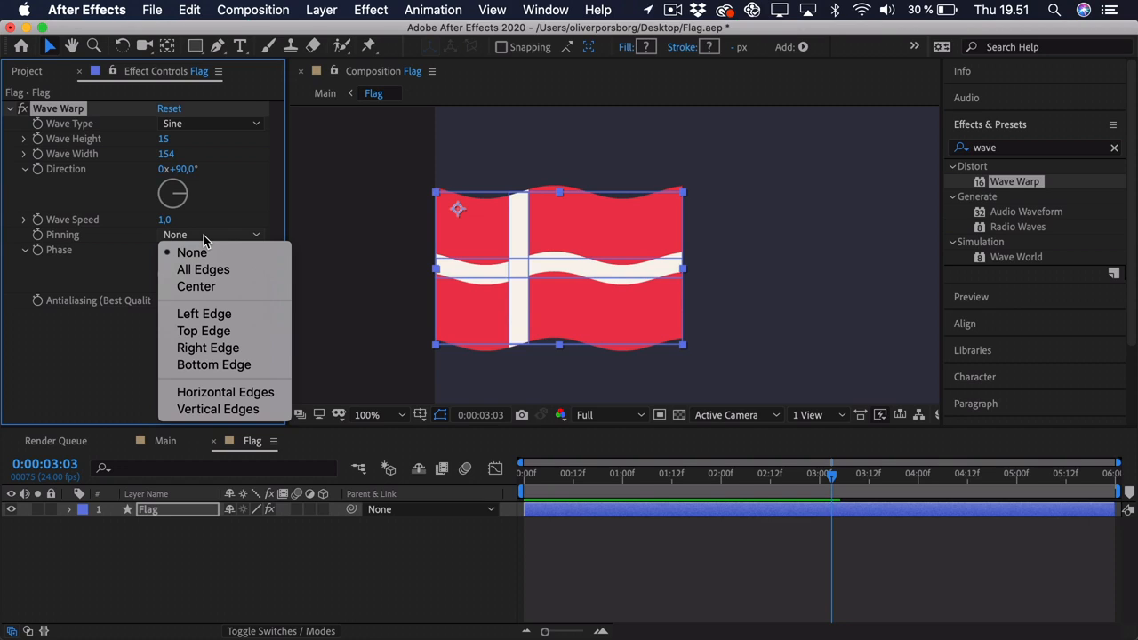
click(203, 315)
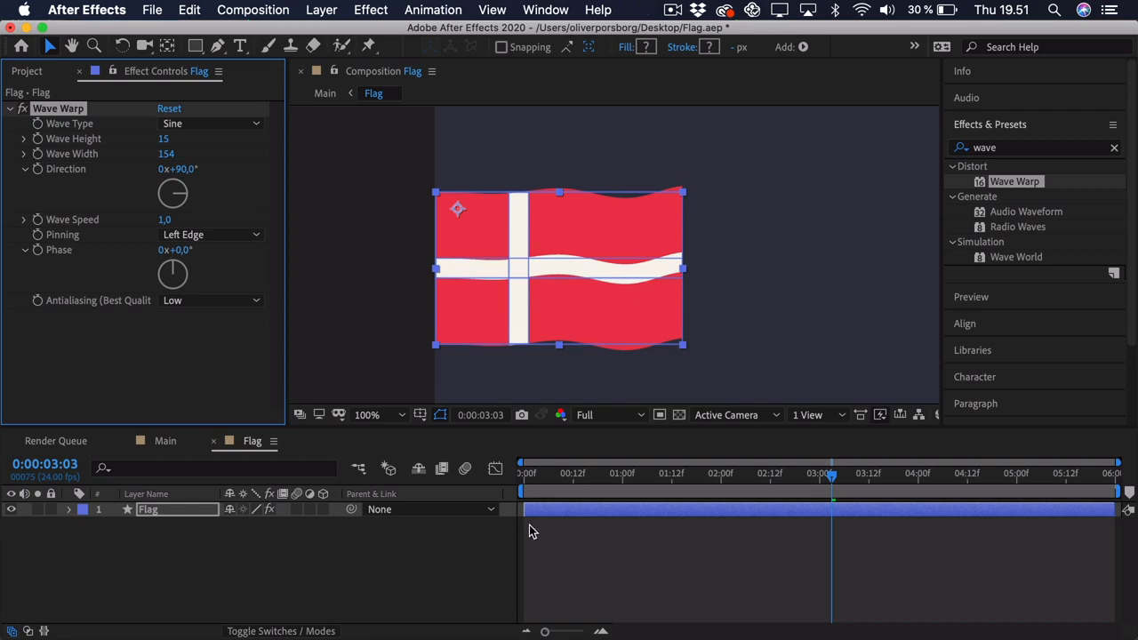
click(524, 474)
key(space)
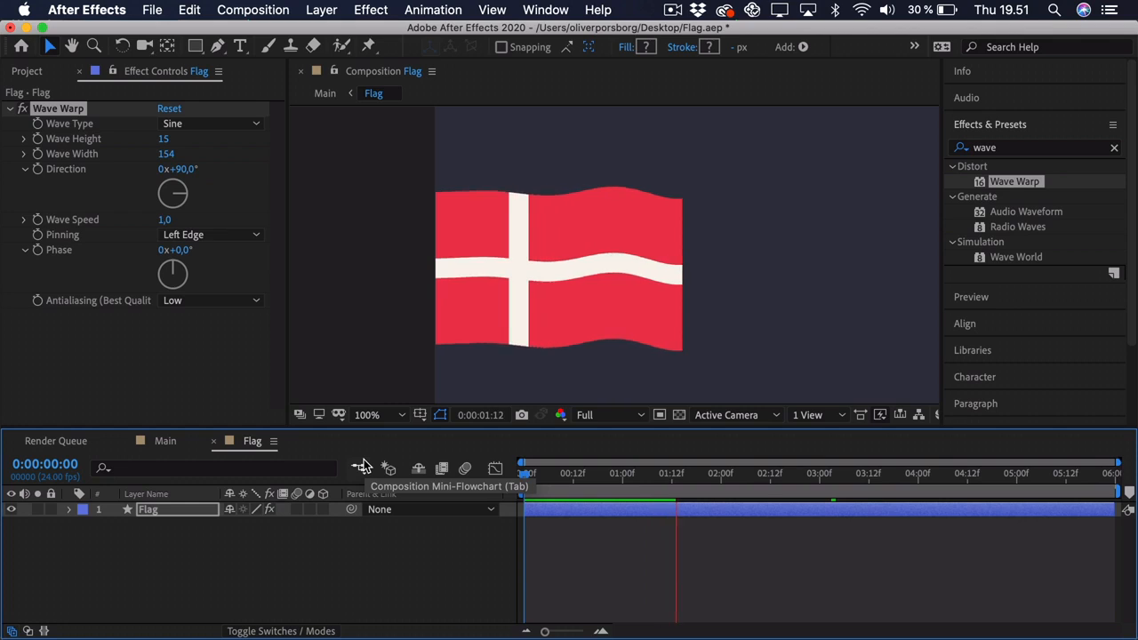
key(space)
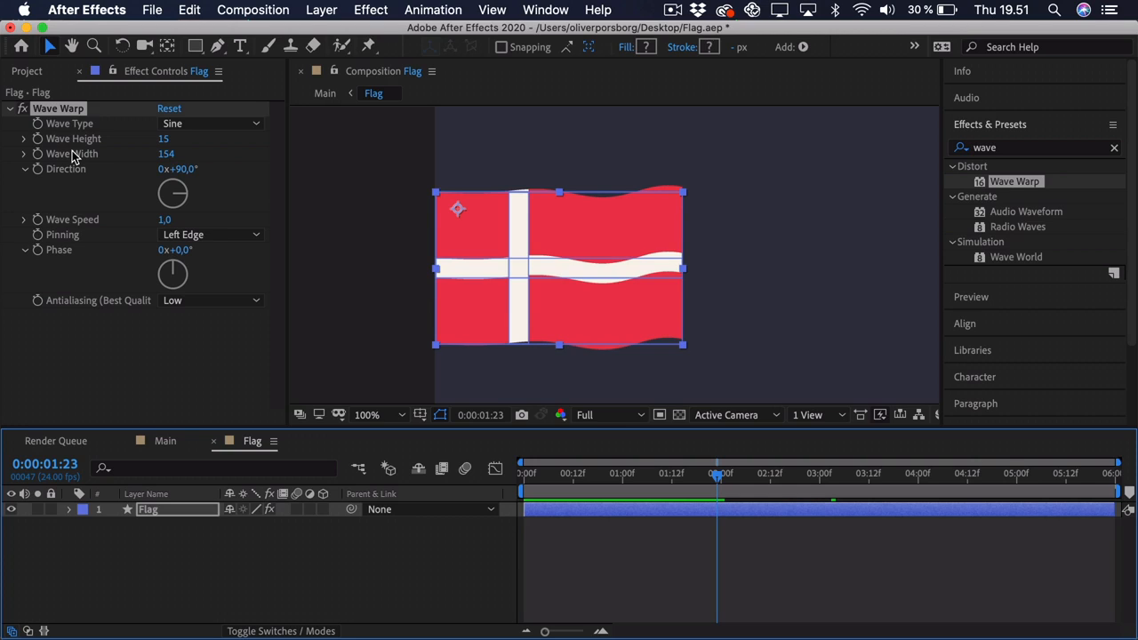
click(525, 473)
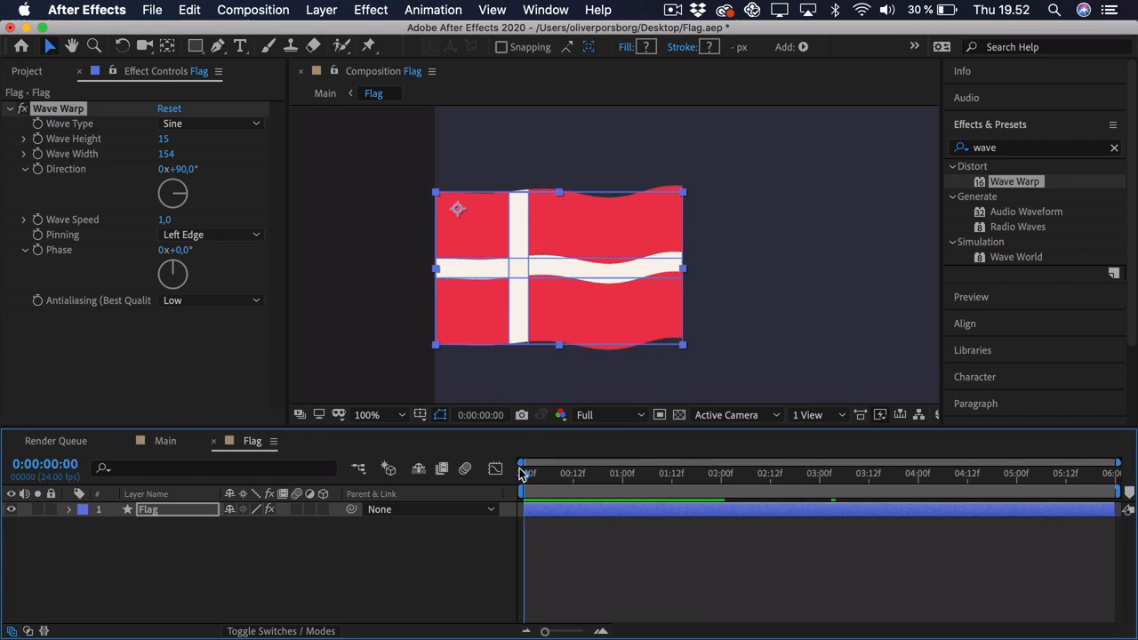
drag(521, 474, 637, 475)
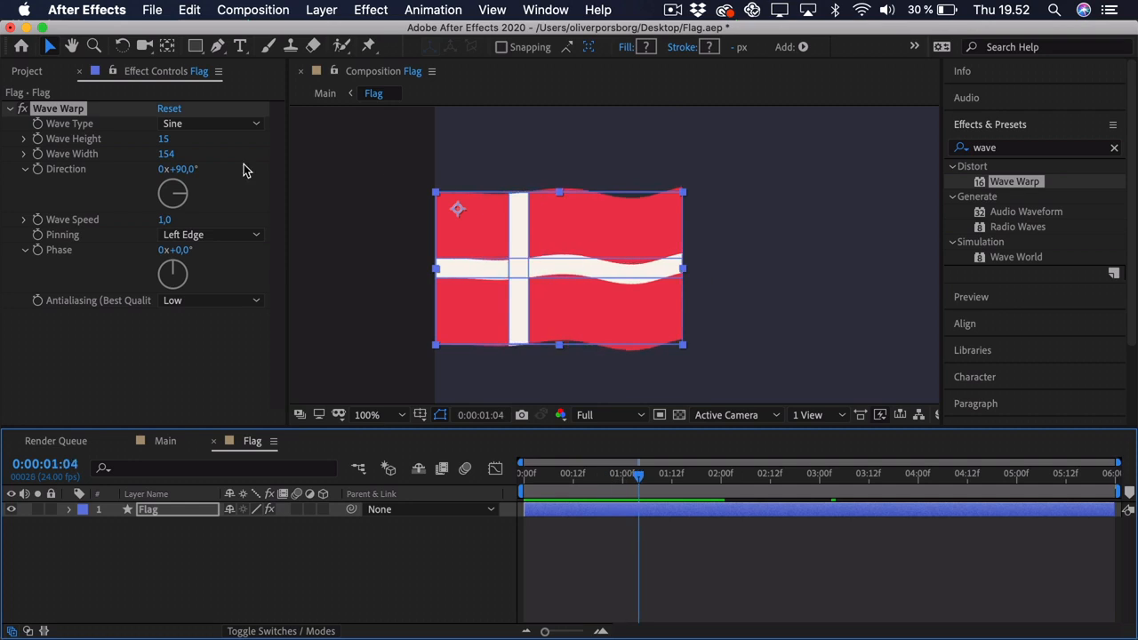
Set the Wave Warp's Direction to 45° and play back the flag animation from the first frame.
click(182, 169)
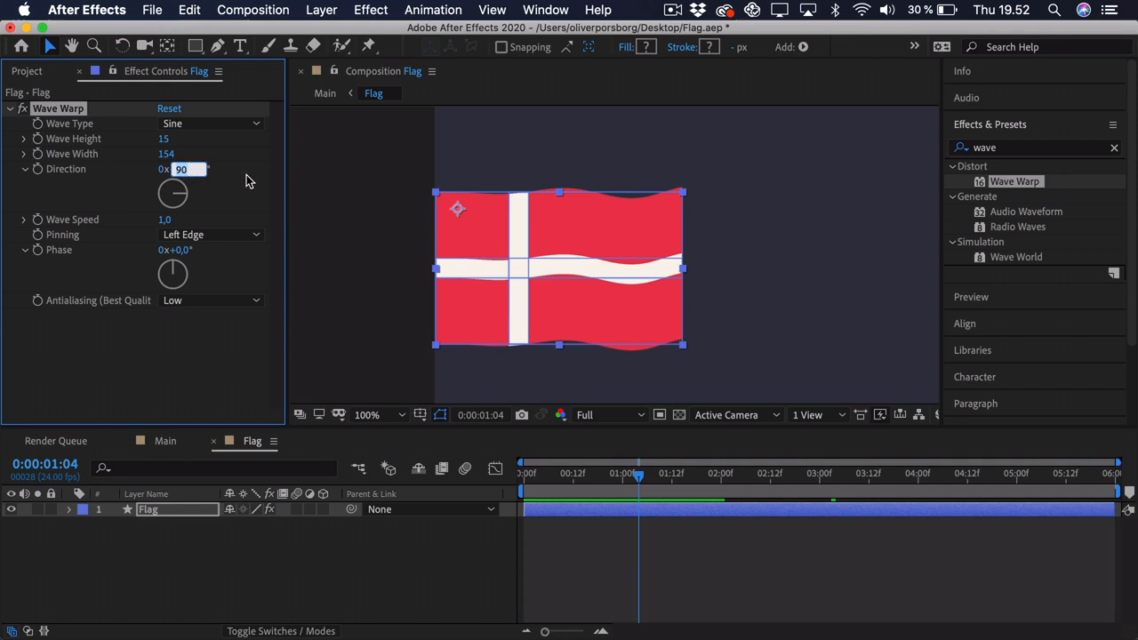
text(45)
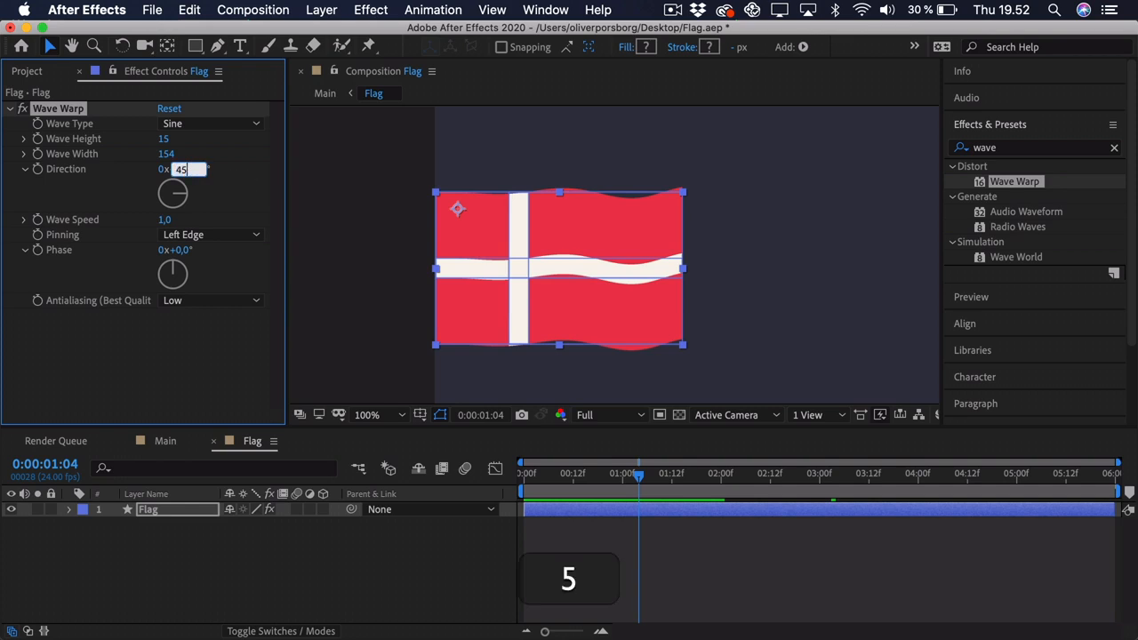
key(Return)
click(529, 473)
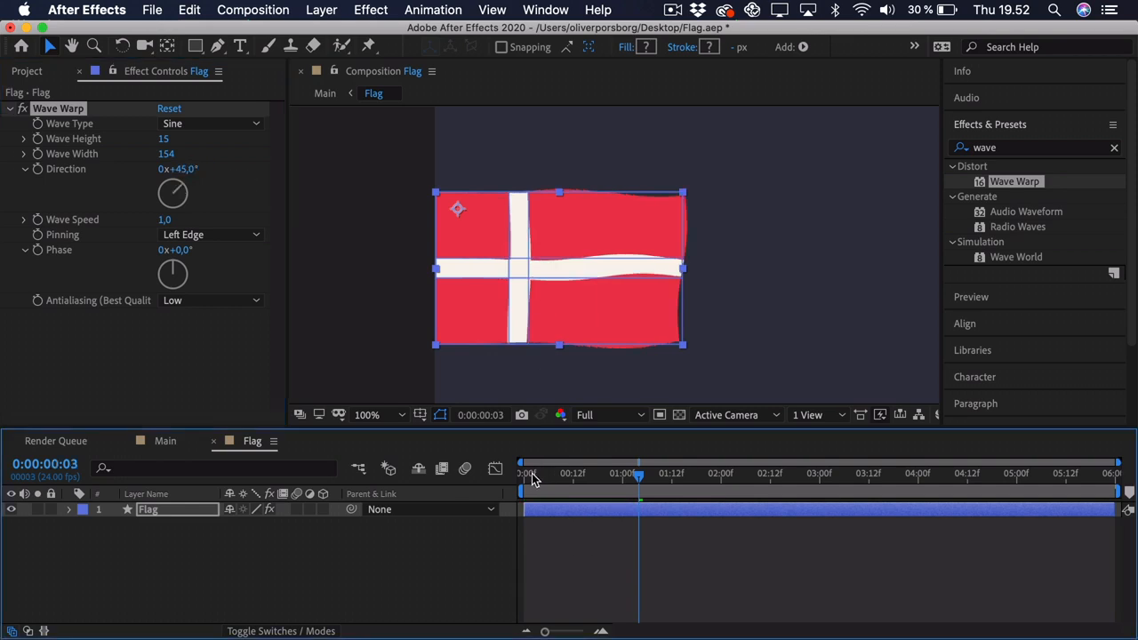
key(space)
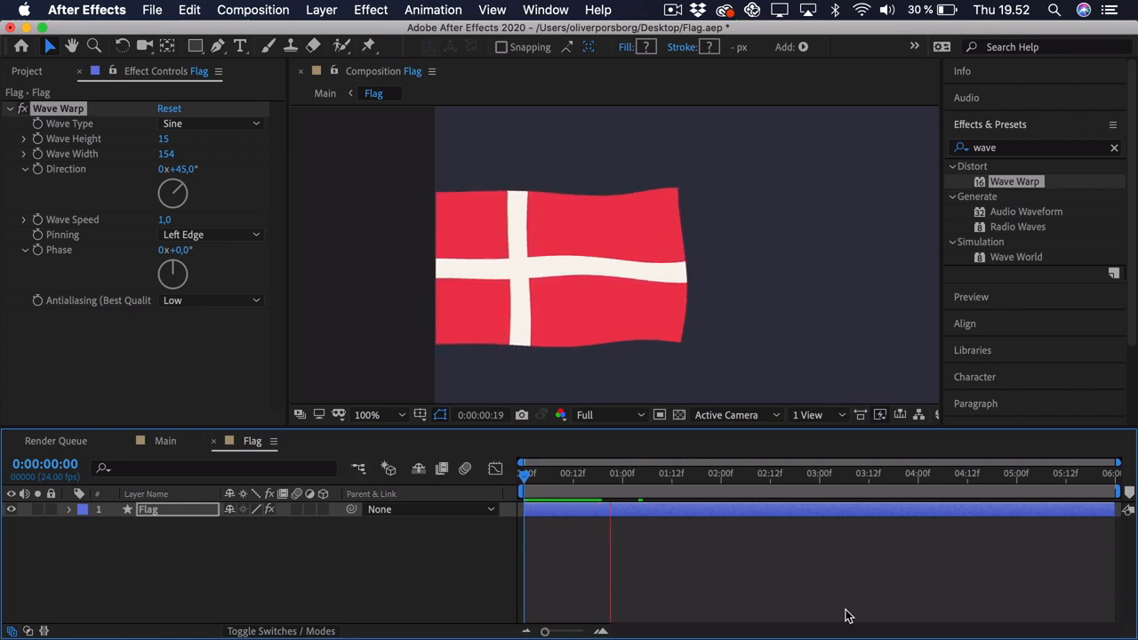
key(space)
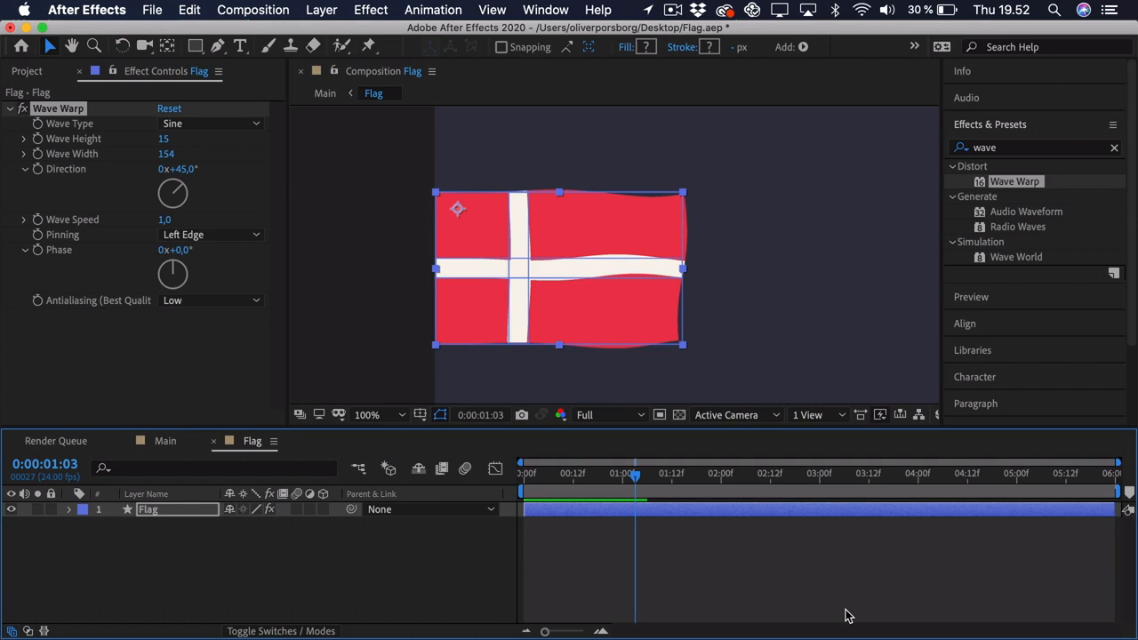
click(561, 474)
key(space)
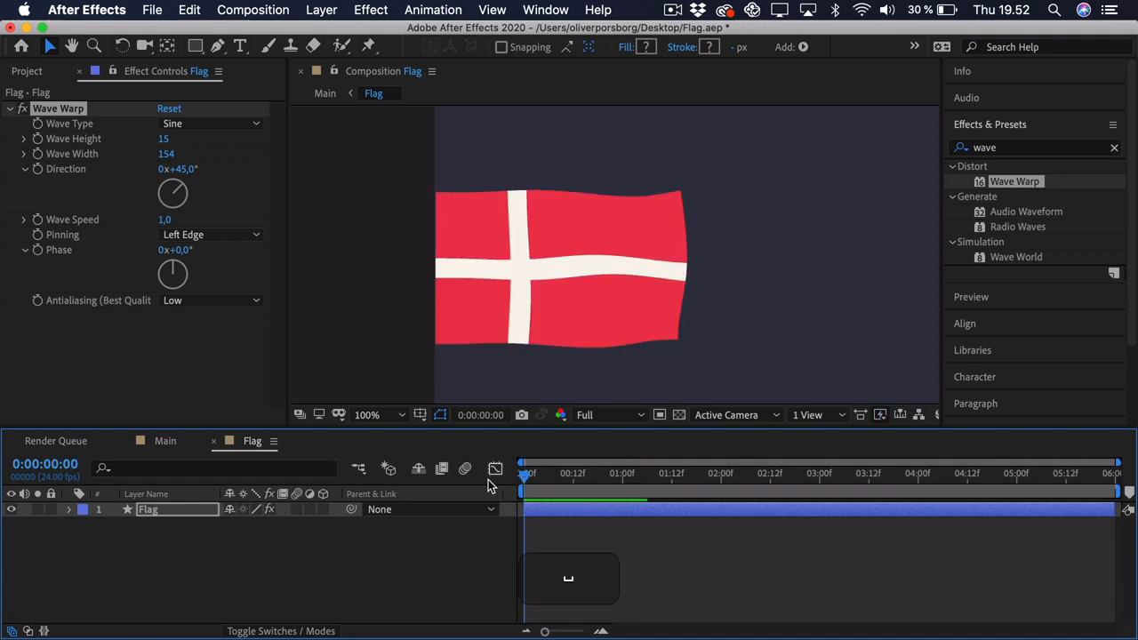
key(space)
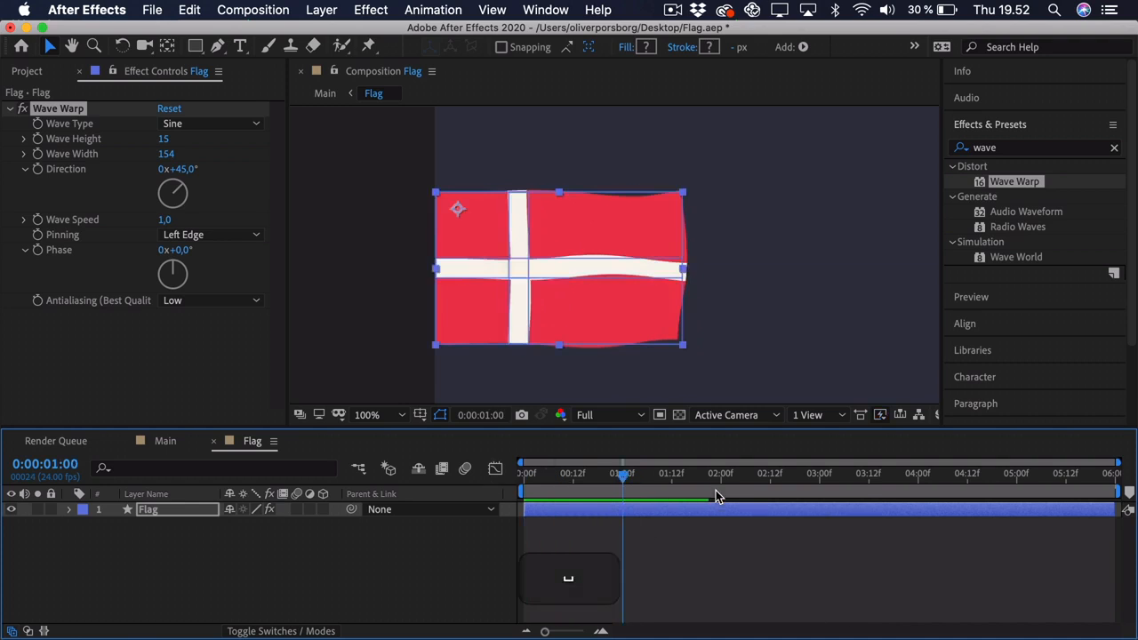
Duplicate the Wave Warp effect on the Flag layer and set the copy's Wave Height to 12.
click(65, 110)
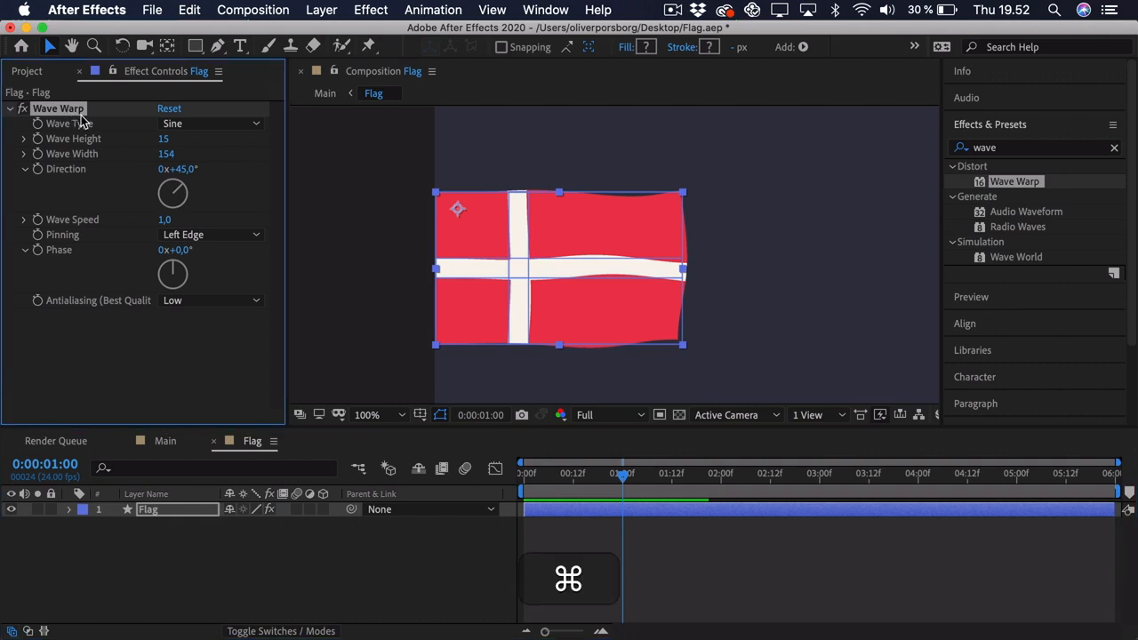
key(super+d)
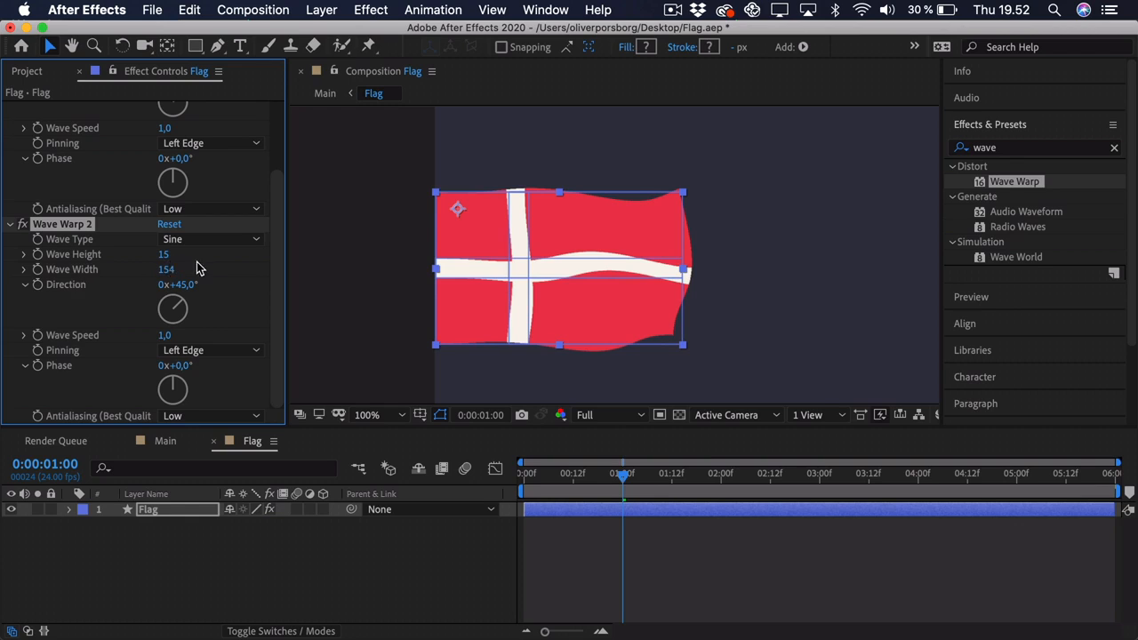
drag(164, 254, 163, 254)
click(165, 255)
text(12)
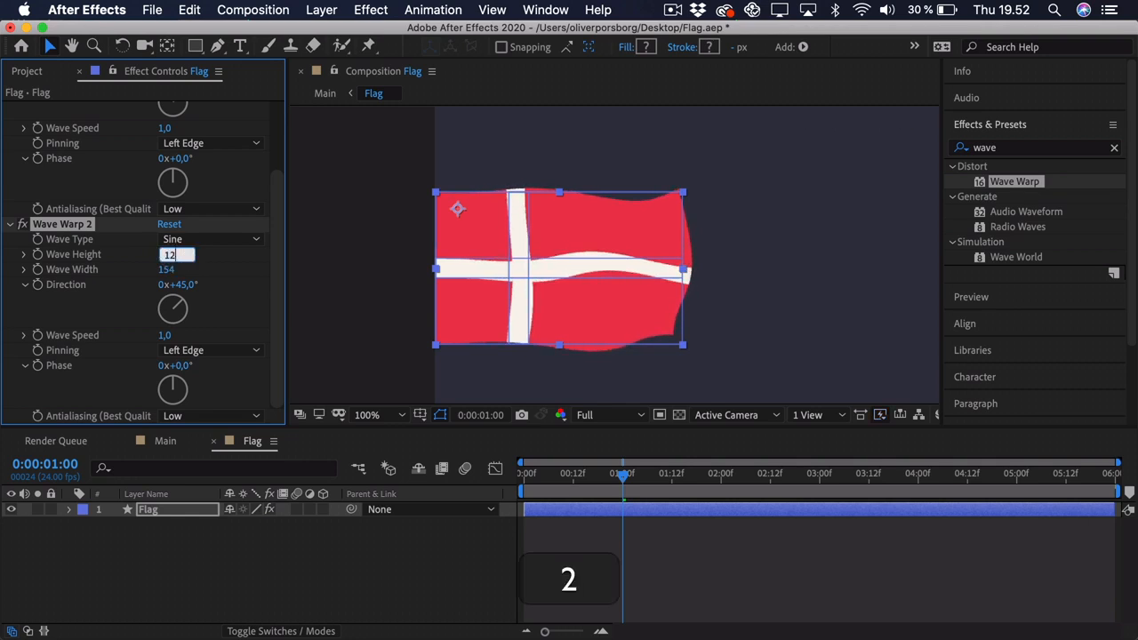
key(Return)
Set the second Wave Warp's Wave Width to 70 and preview the flag from the first frame.
drag(167, 270, 265, 260)
drag(191, 267, 85, 266)
click(162, 269)
text(70)
key(Return)
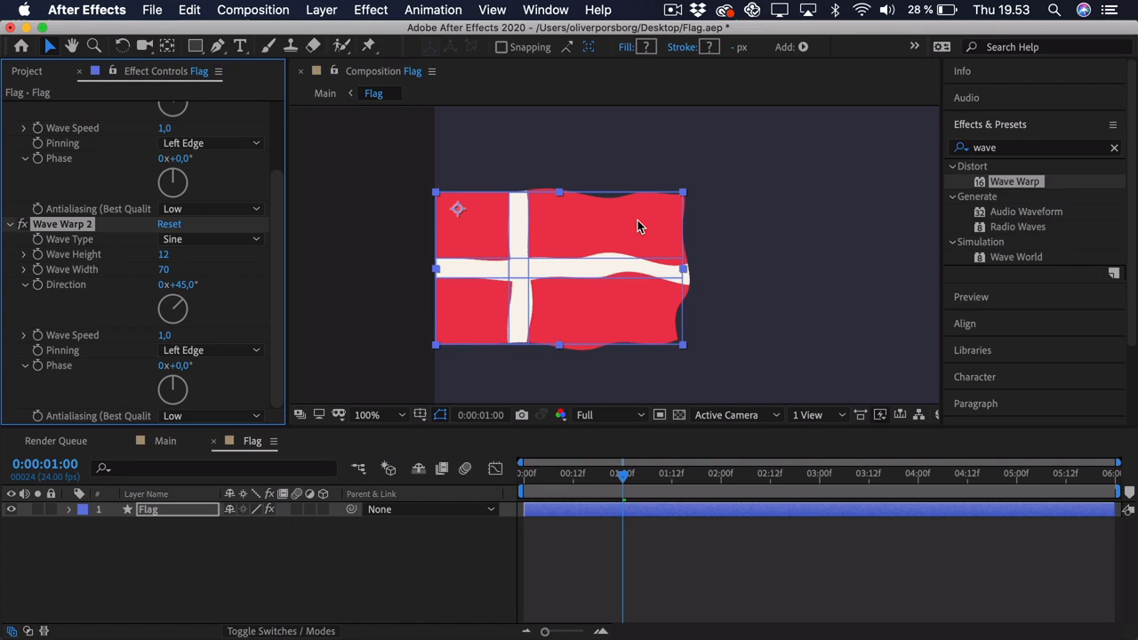
click(523, 473)
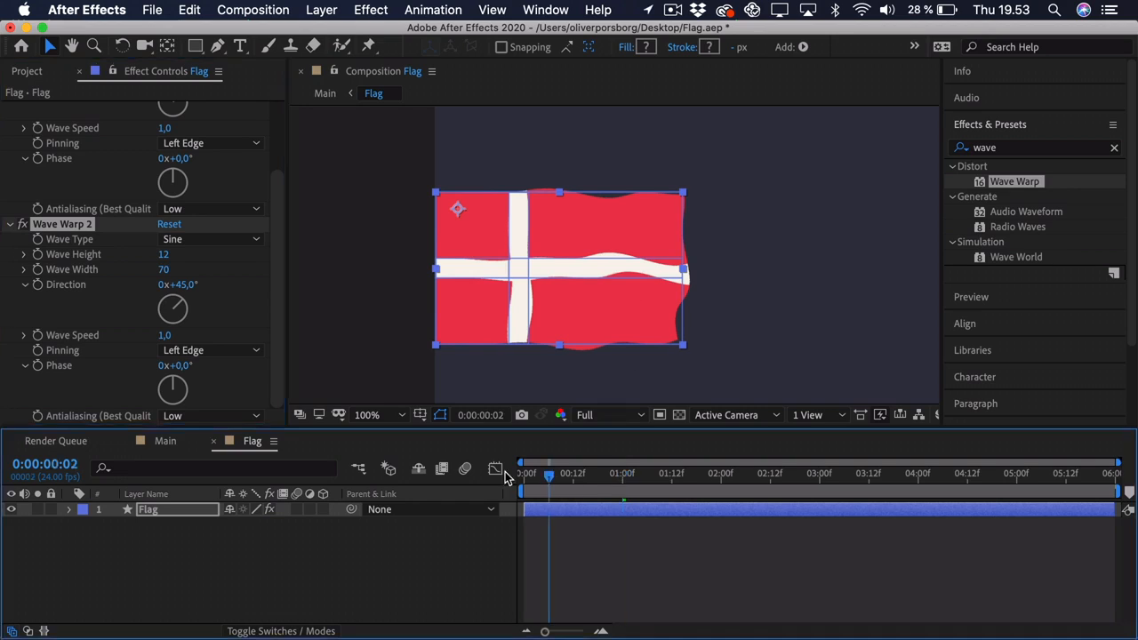
key(space)
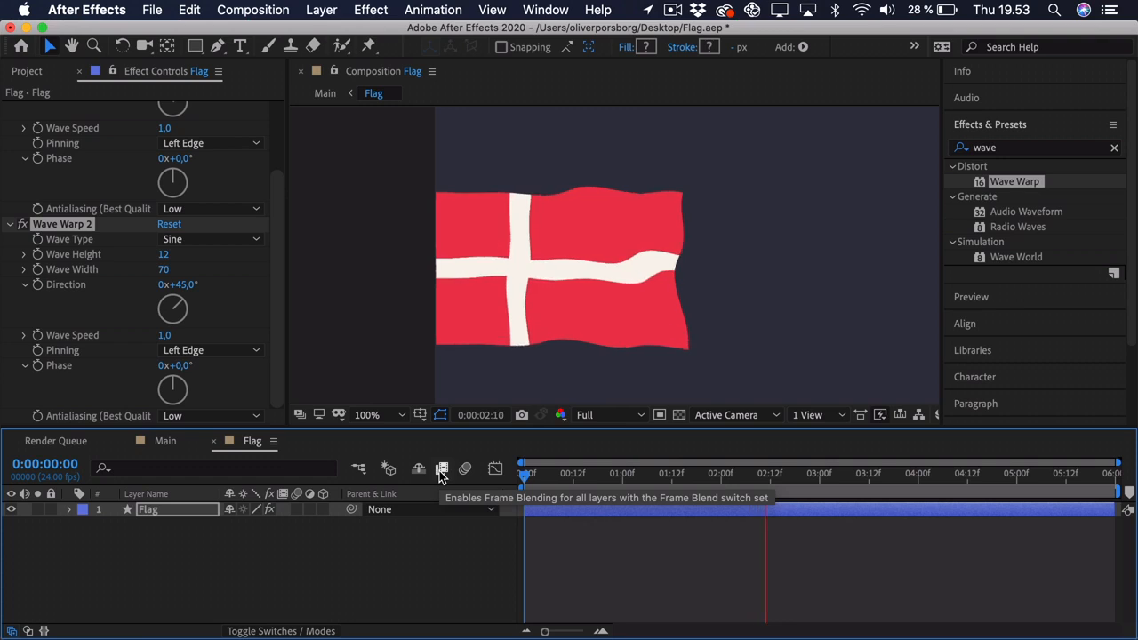
key(space)
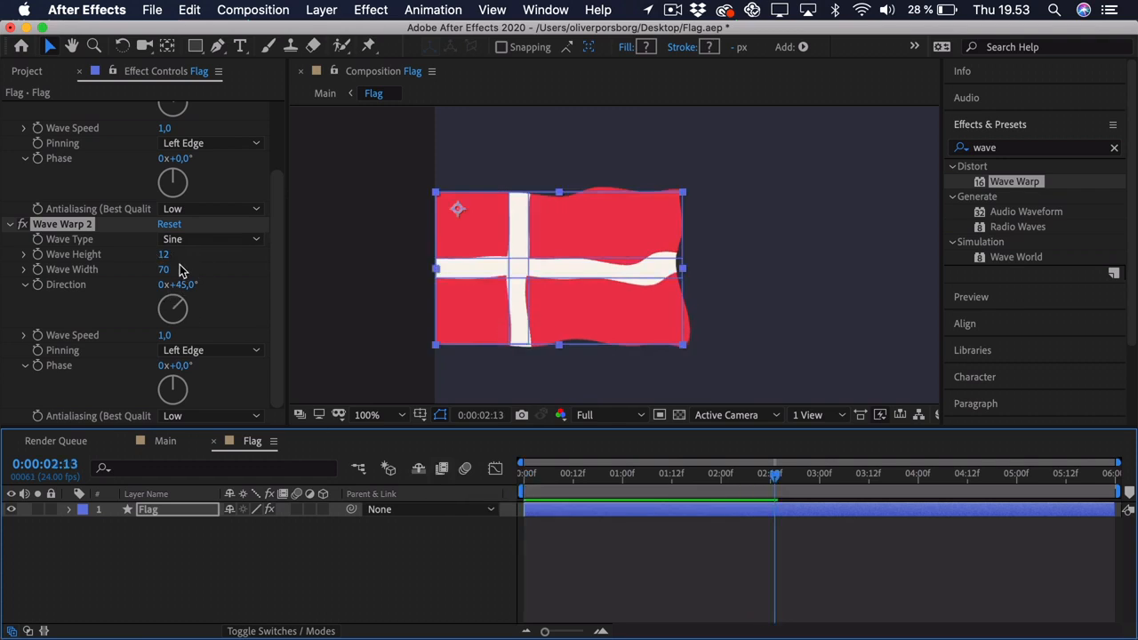
Set the first Wave Warp's Wave Width to 120 and Wave Height to 12, and preview the flag from the start.
scroll(213, 187, up, 3)
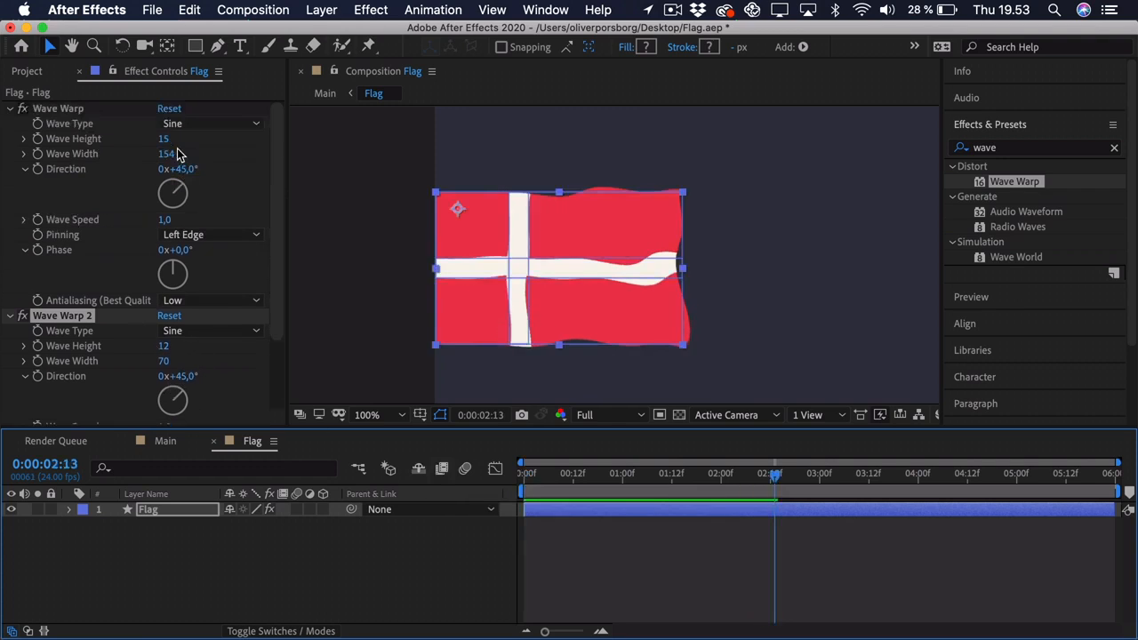
click(189, 156)
text(120)
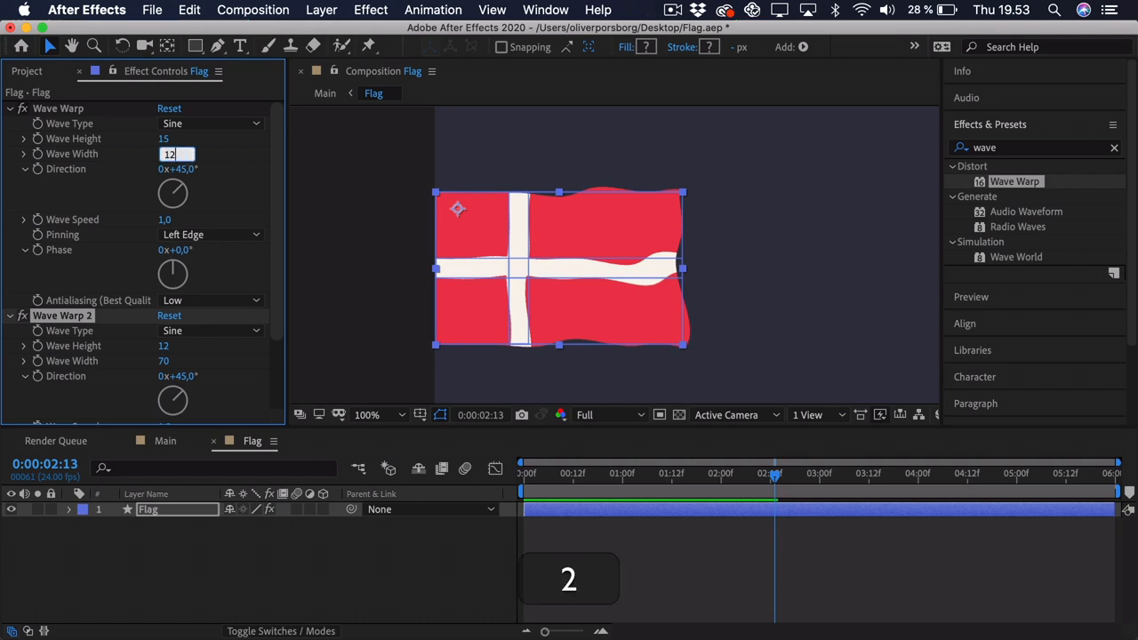
key(Return)
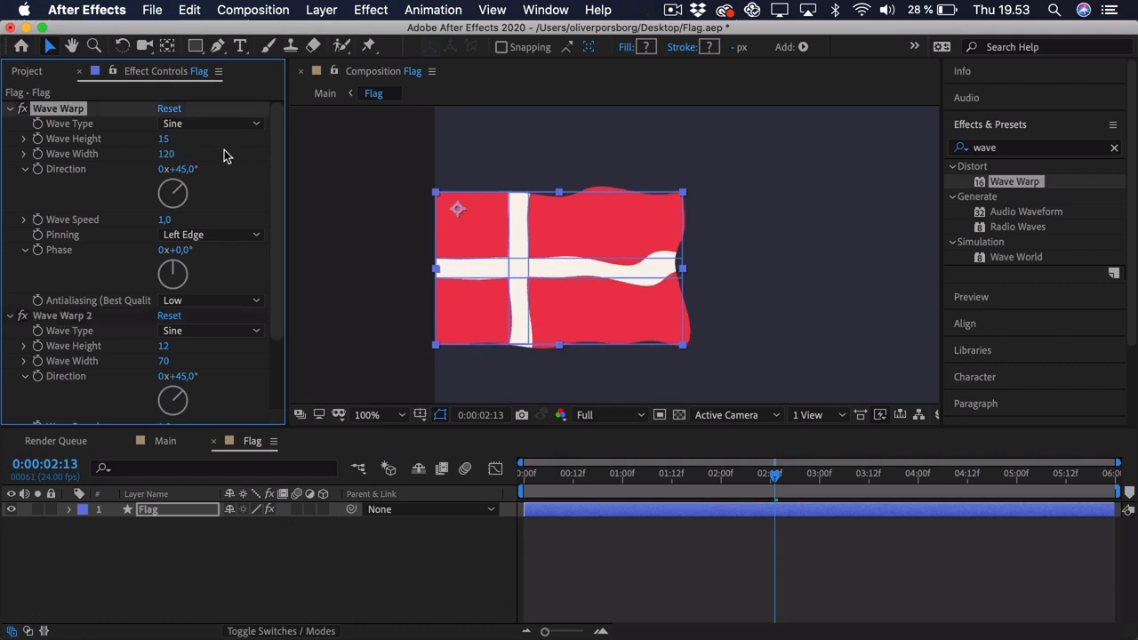
click(169, 139)
text(12)
key(Return)
drag(597, 476, 356, 472)
key(space)
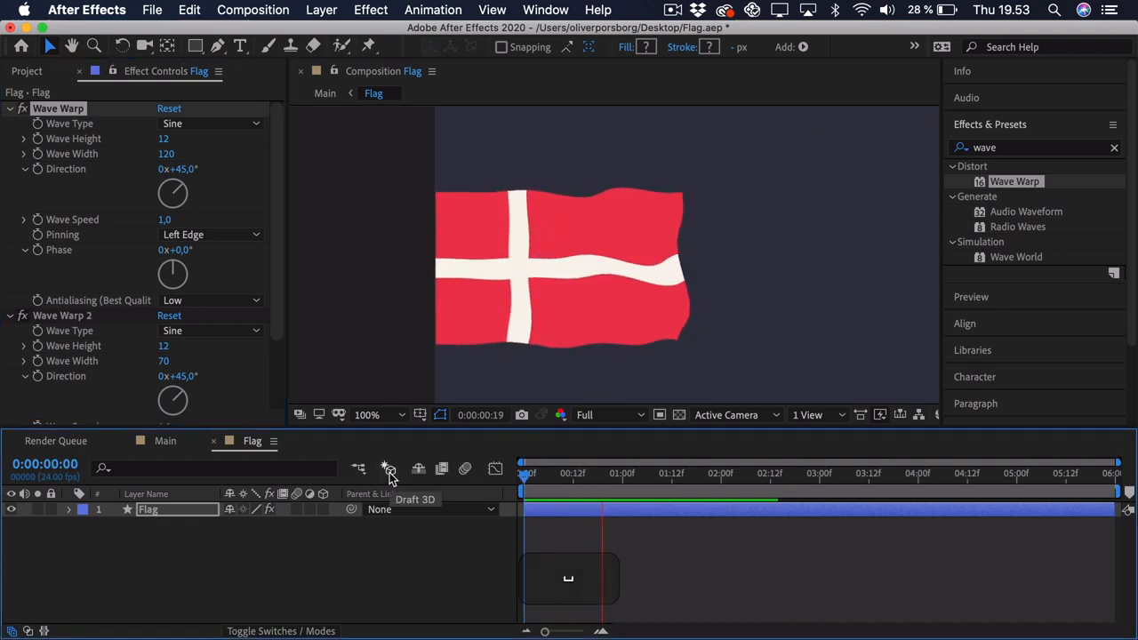
key(space)
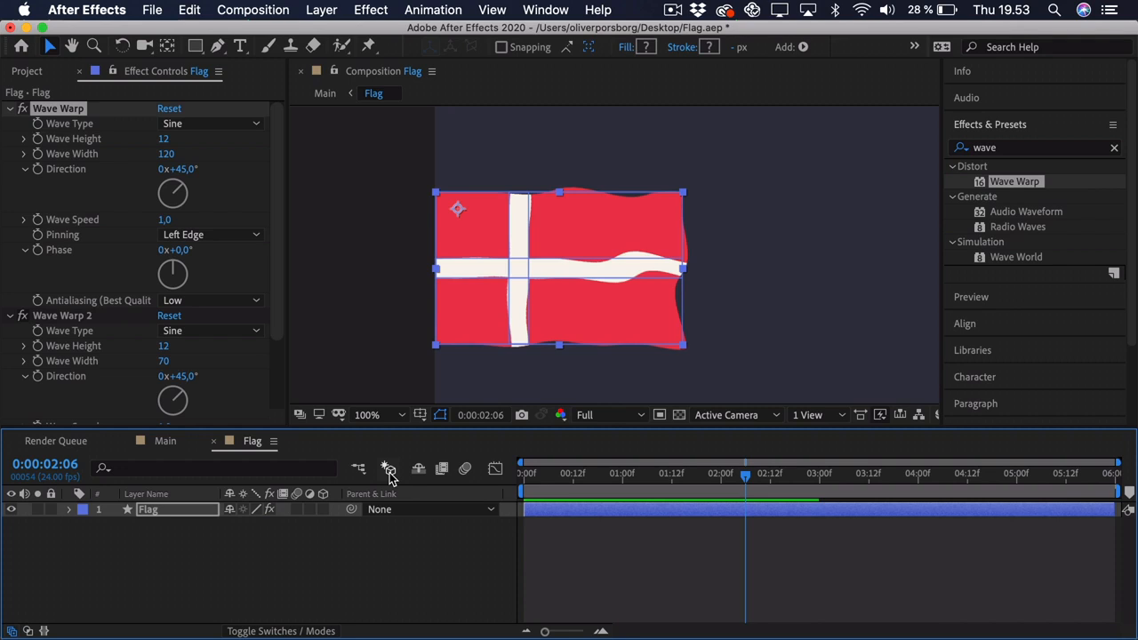
In the Main composition, move the Flag layer so its left edge meets the pole, and play back the animation from the start.
click(175, 445)
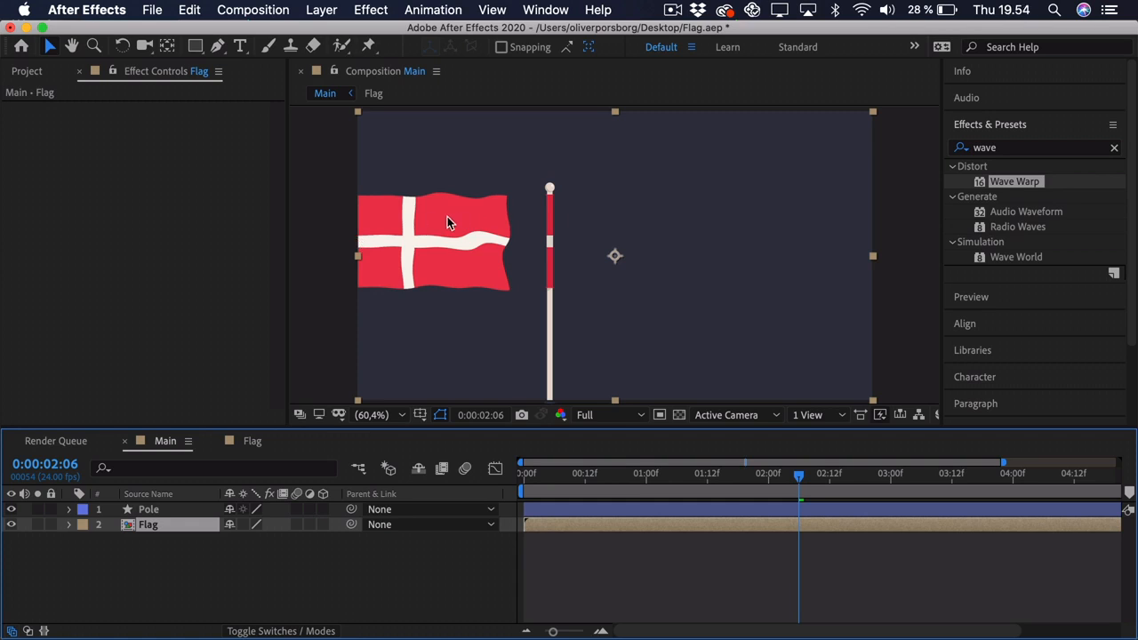
drag(427, 222, 613, 233)
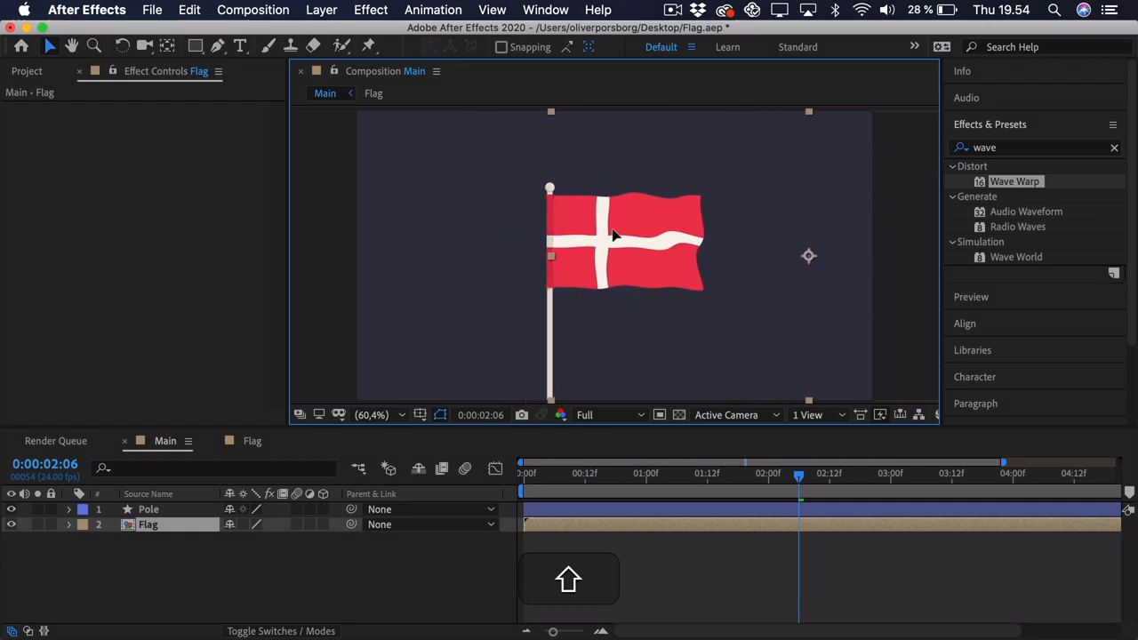
click(564, 560)
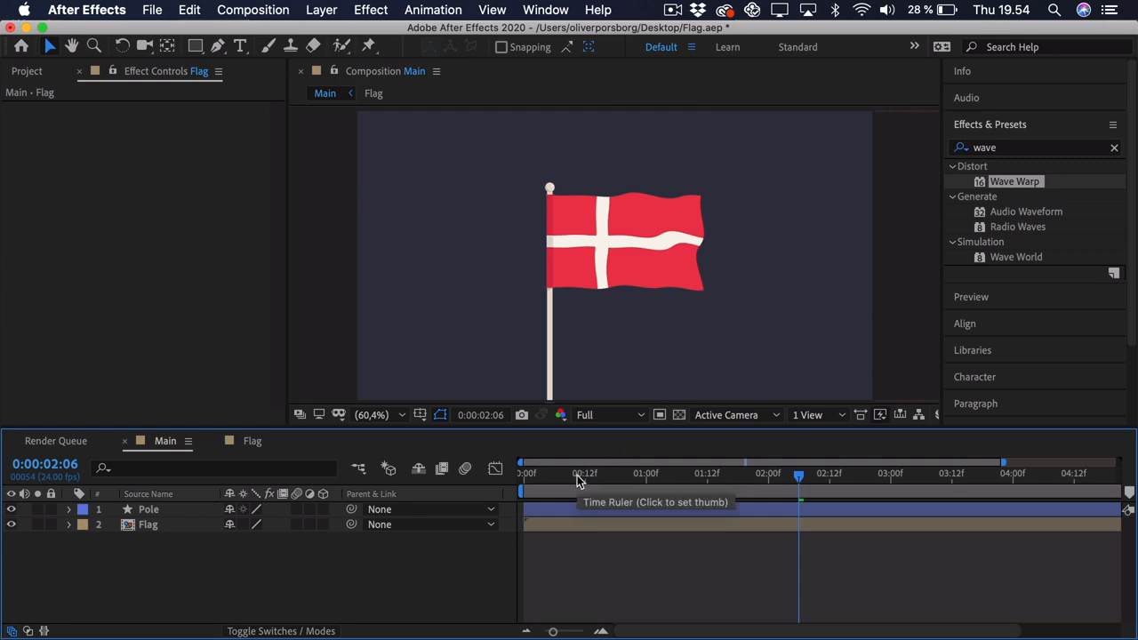
key(Home)
key(space)
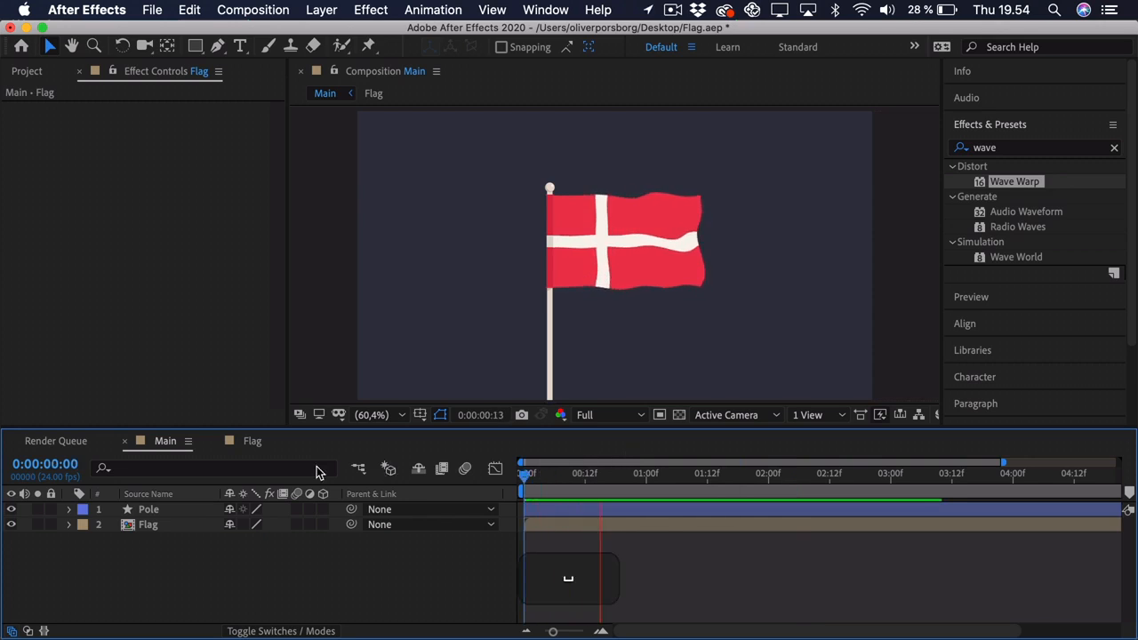
key(space)
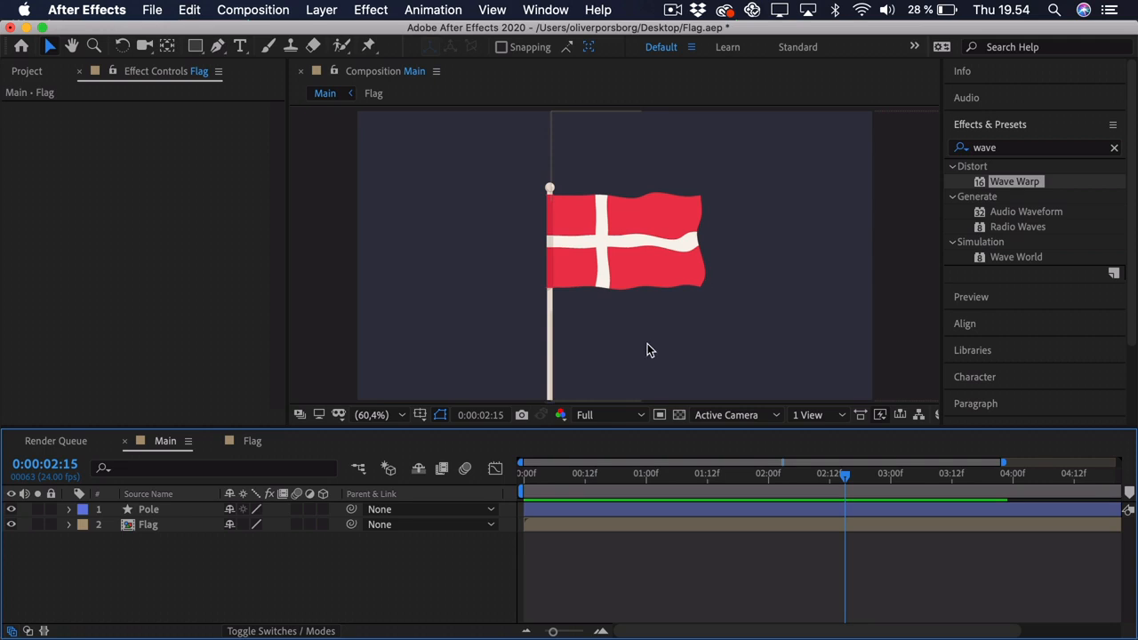
Create a full-size black (000000) solid layer named Turbulent Noise in the Main composition.
click(577, 578)
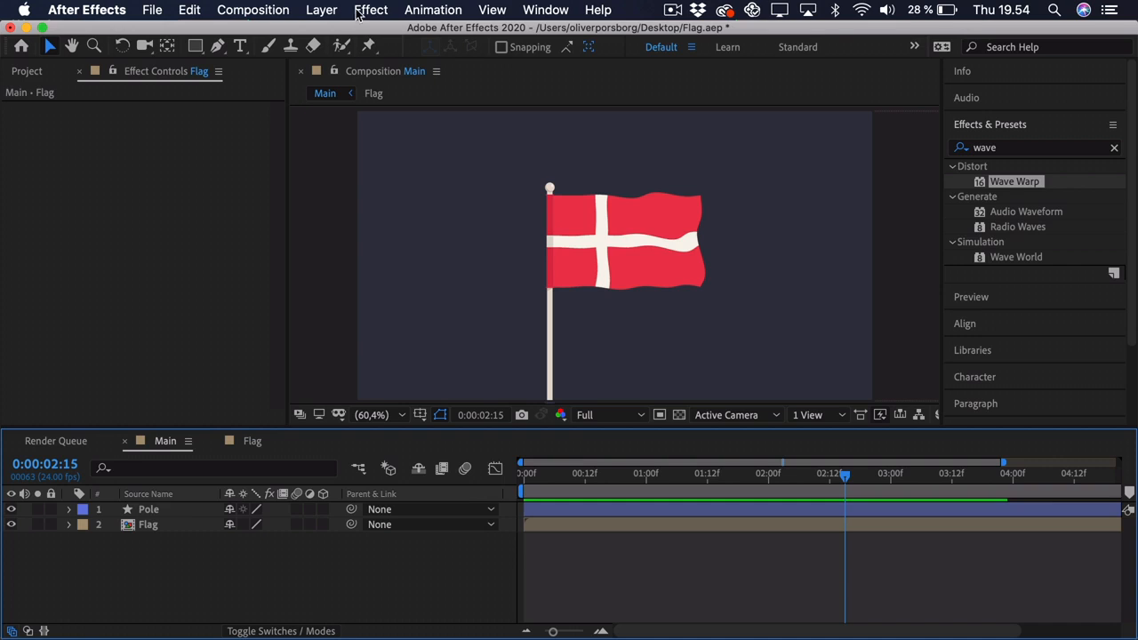
click(322, 9)
mouse_move(334, 31)
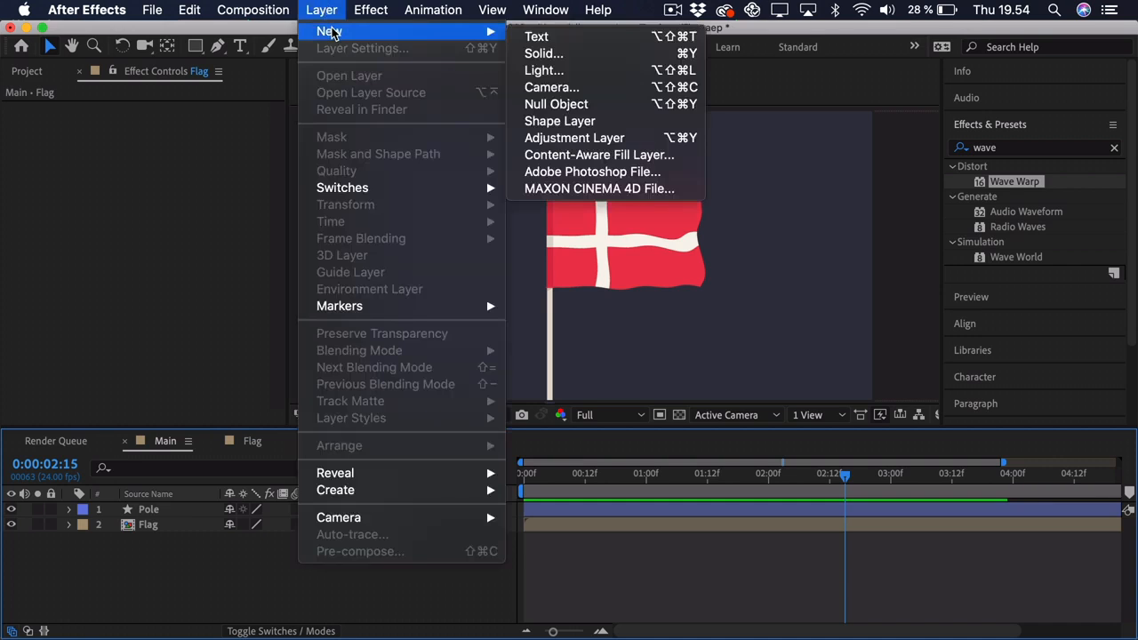
click(557, 61)
key(BackSpace)
text(Tur)
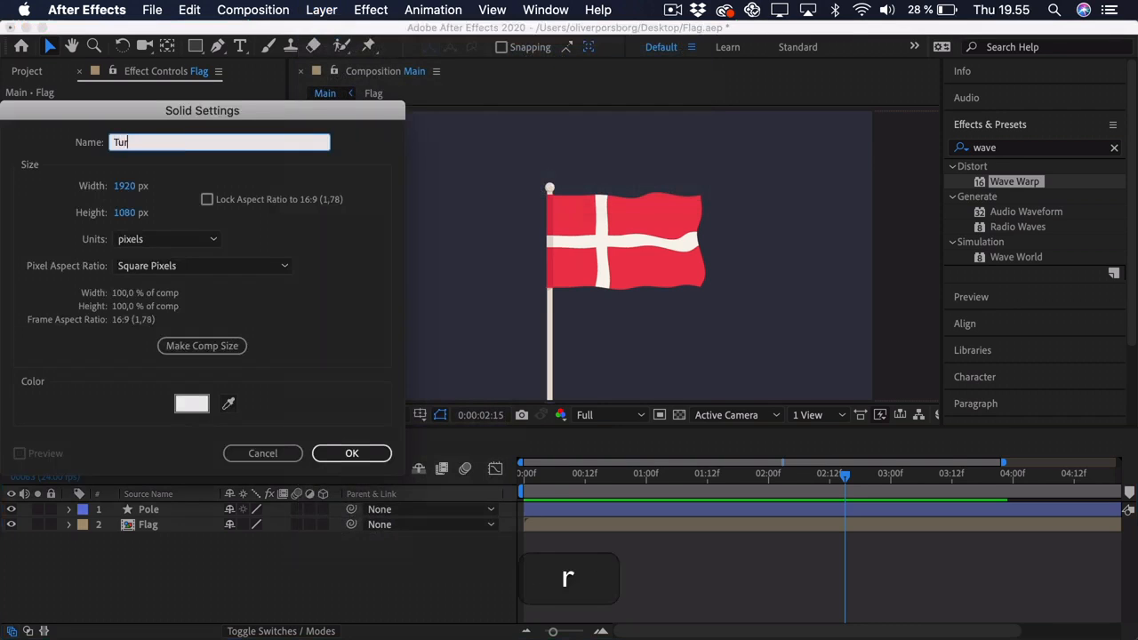
text(bulent Noise)
click(195, 404)
drag(54, 338, 7, 383)
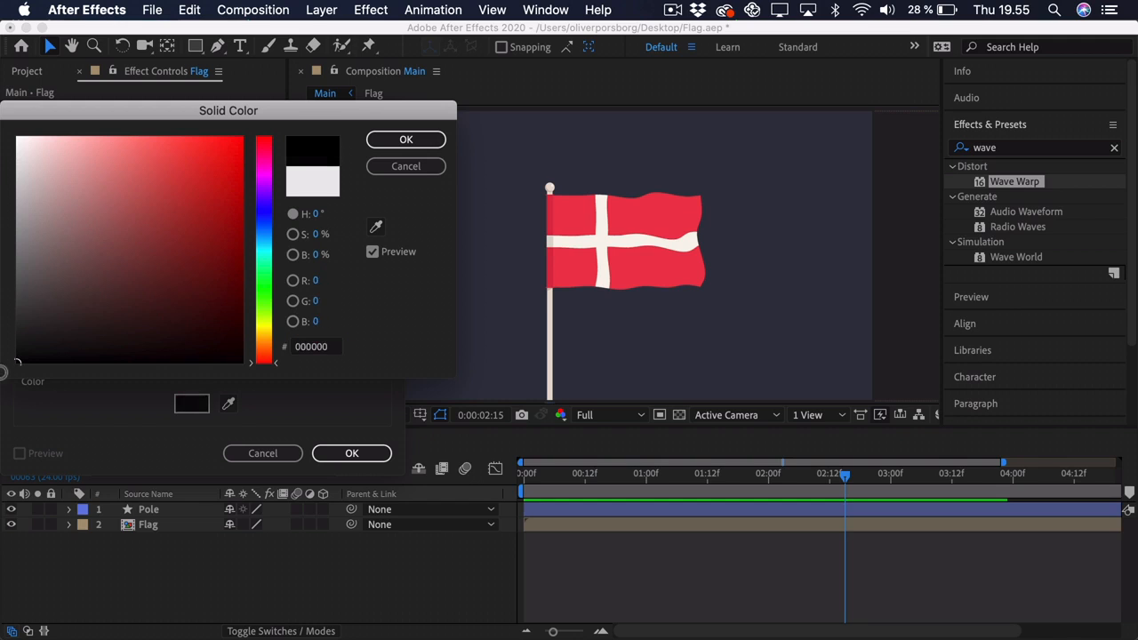
click(402, 138)
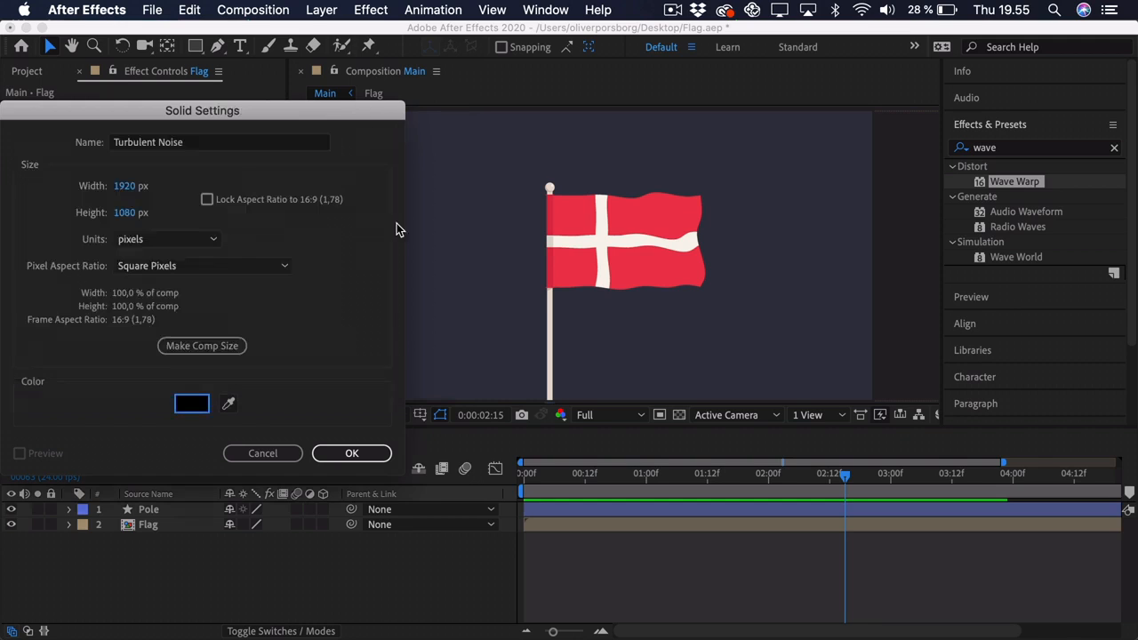
click(367, 454)
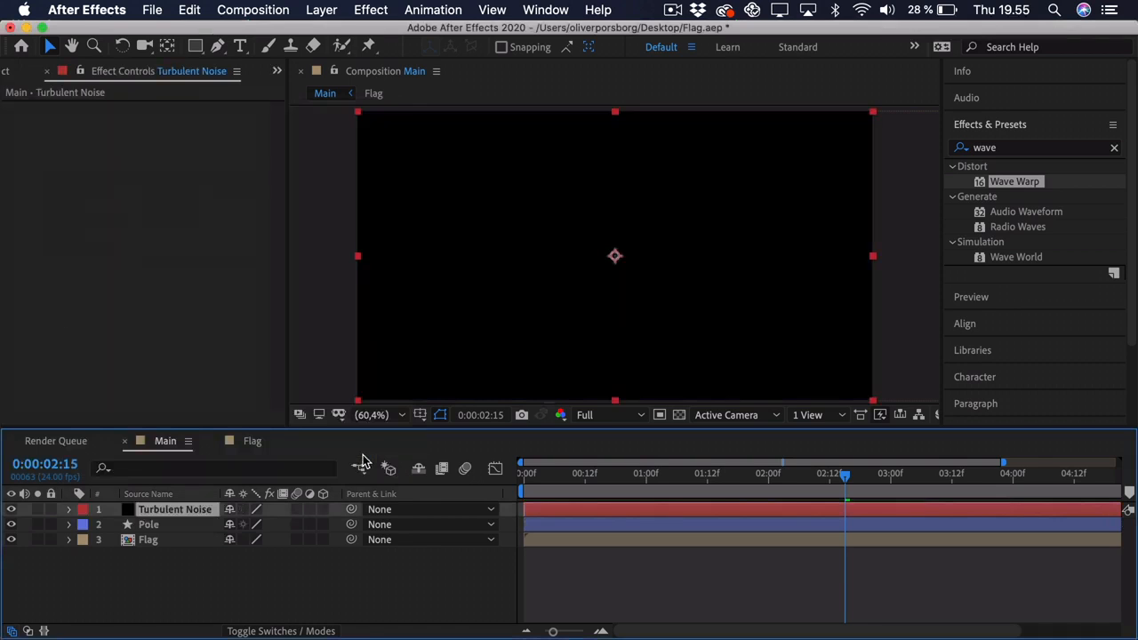
Find the Turbulent Noise effect and apply it to the Turbulent Noise solid.
click(1029, 151)
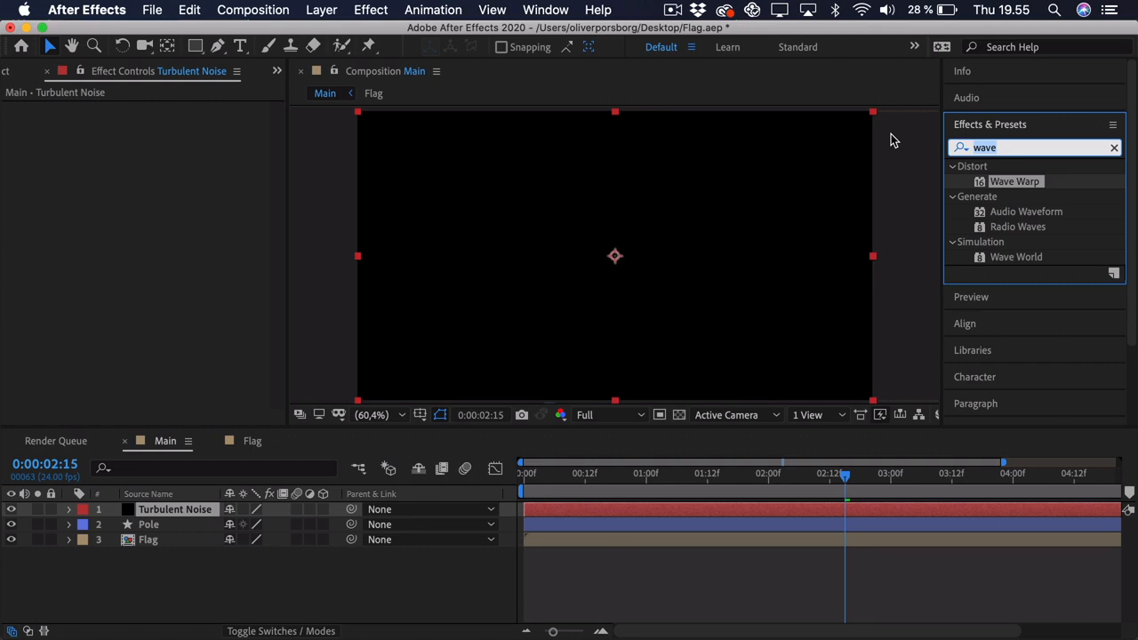
text(turbul)
drag(1009, 208, 181, 508)
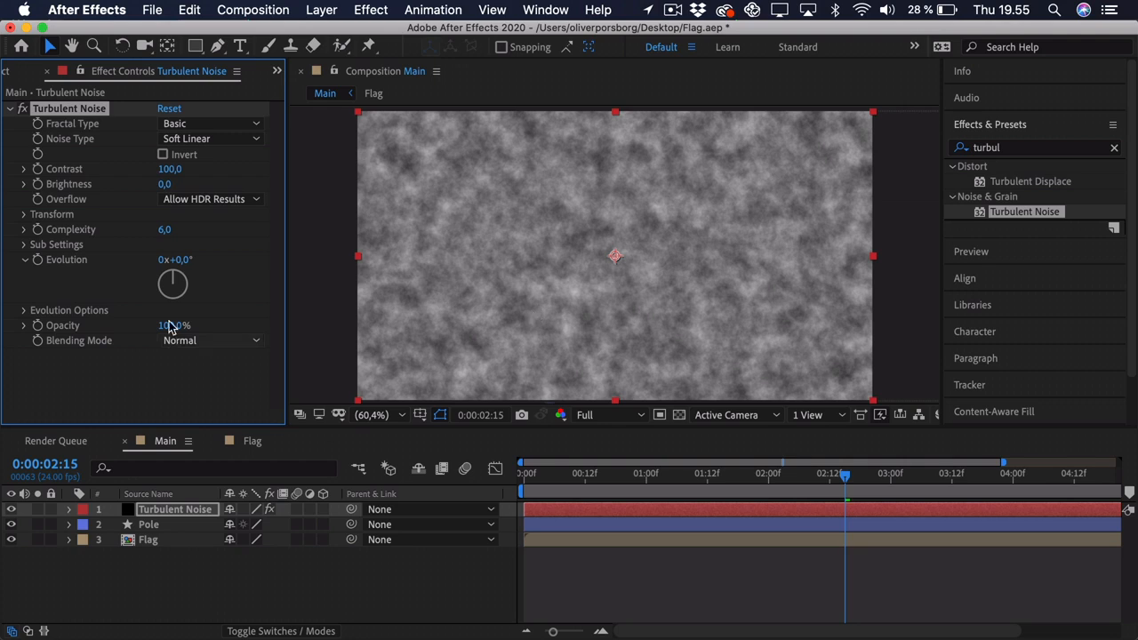
Set the Turbulent Noise effect's Fractal Type to Dynamic Progressive and its Contrast to 247.
click(182, 127)
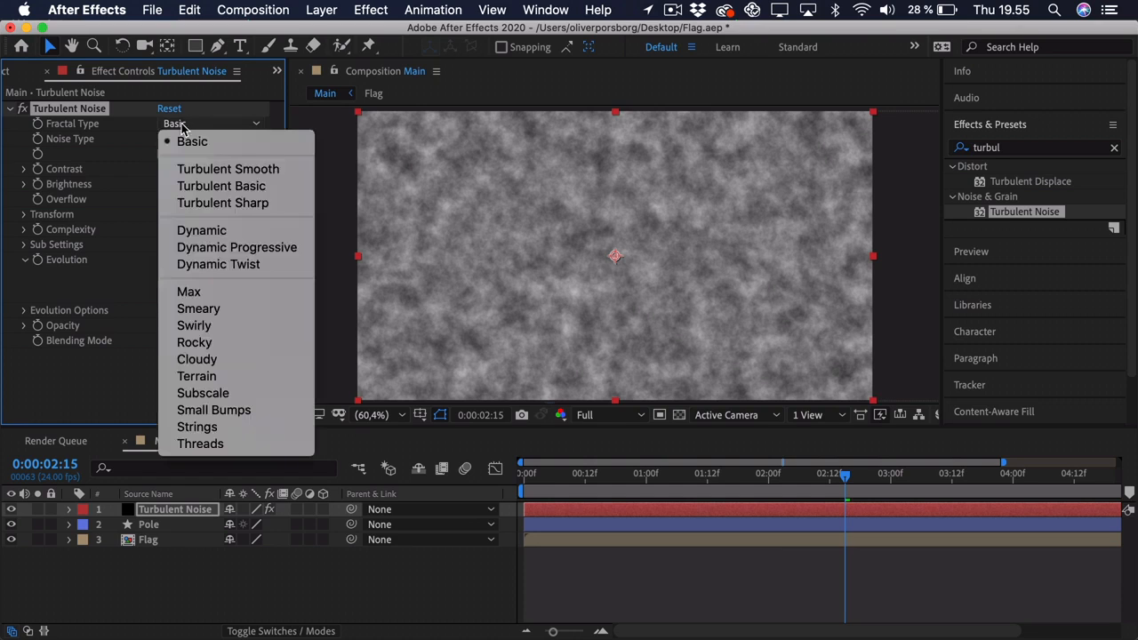
click(228, 252)
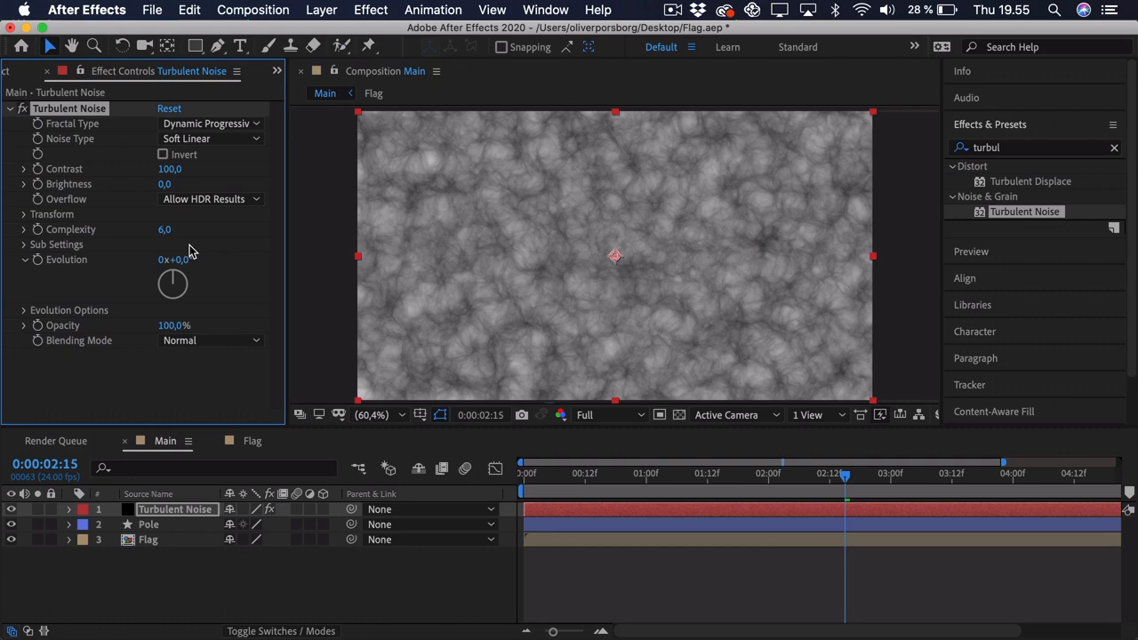
drag(169, 169, 286, 162)
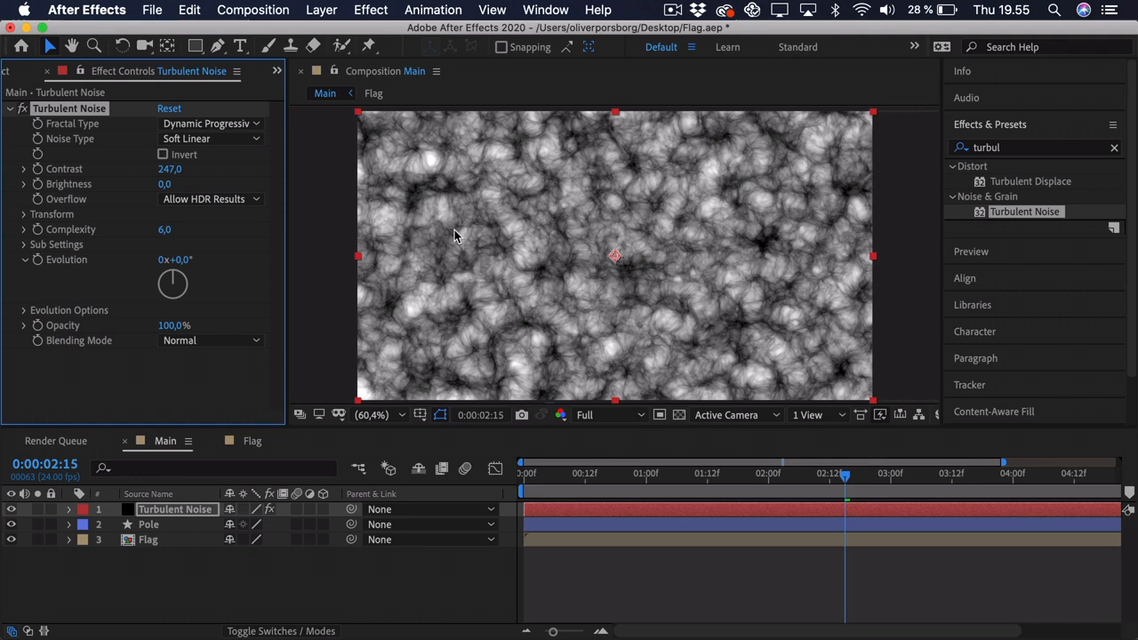
Turn off Uniform Scaling for the noise, set Scale Width to 83.5 and Scale Height to 575.8, and scrub through the timeline.
click(24, 216)
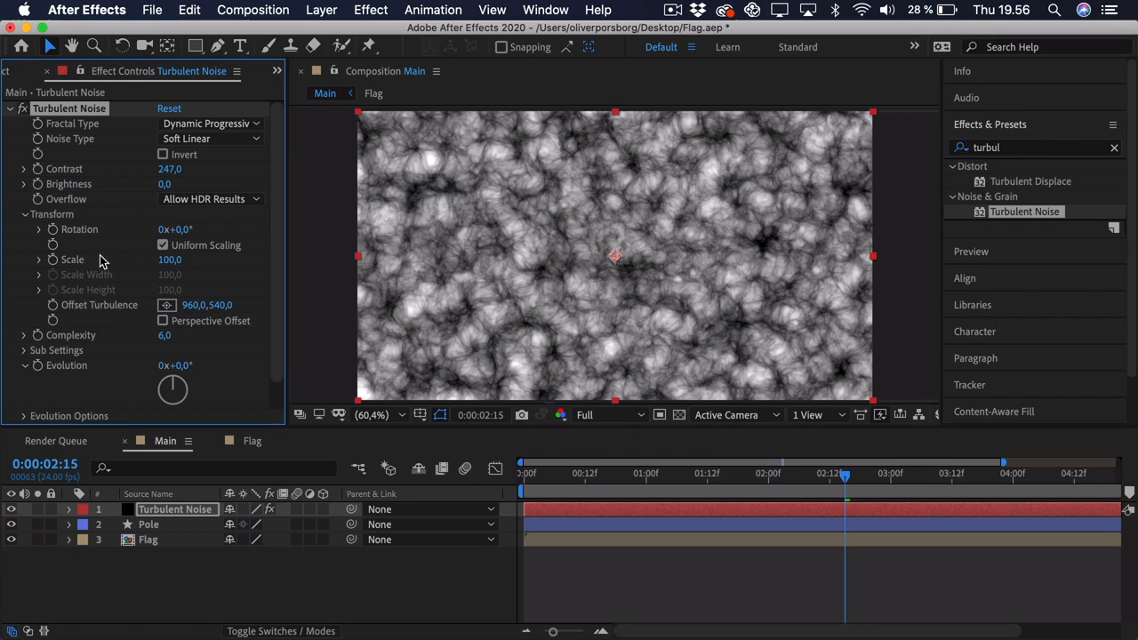
click(163, 246)
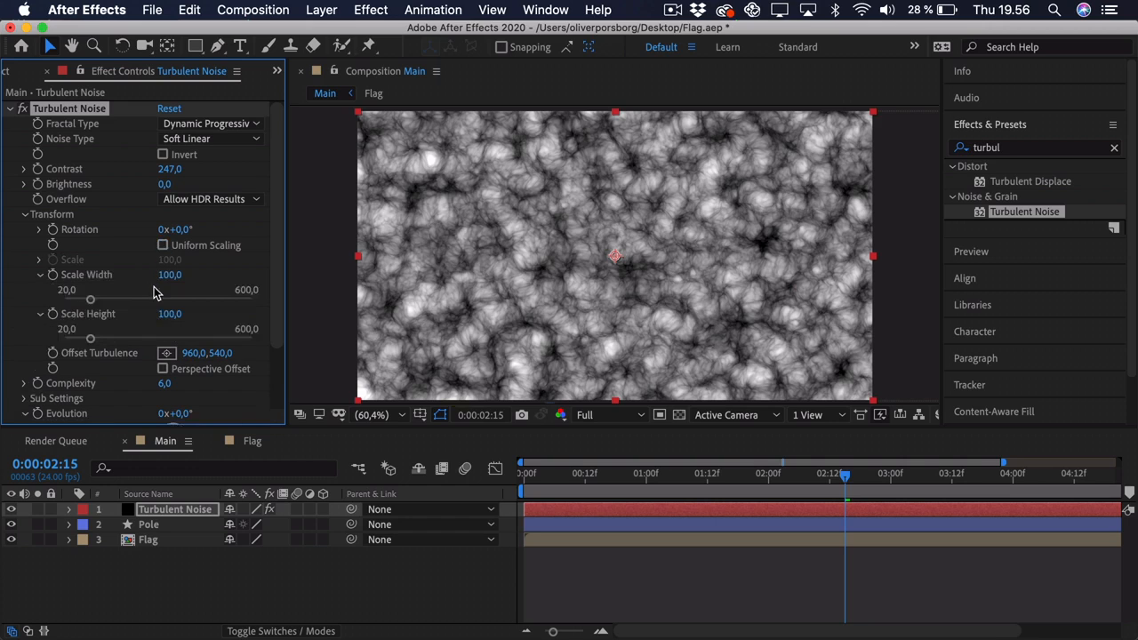
drag(90, 300, 125, 300)
drag(91, 339, 214, 336)
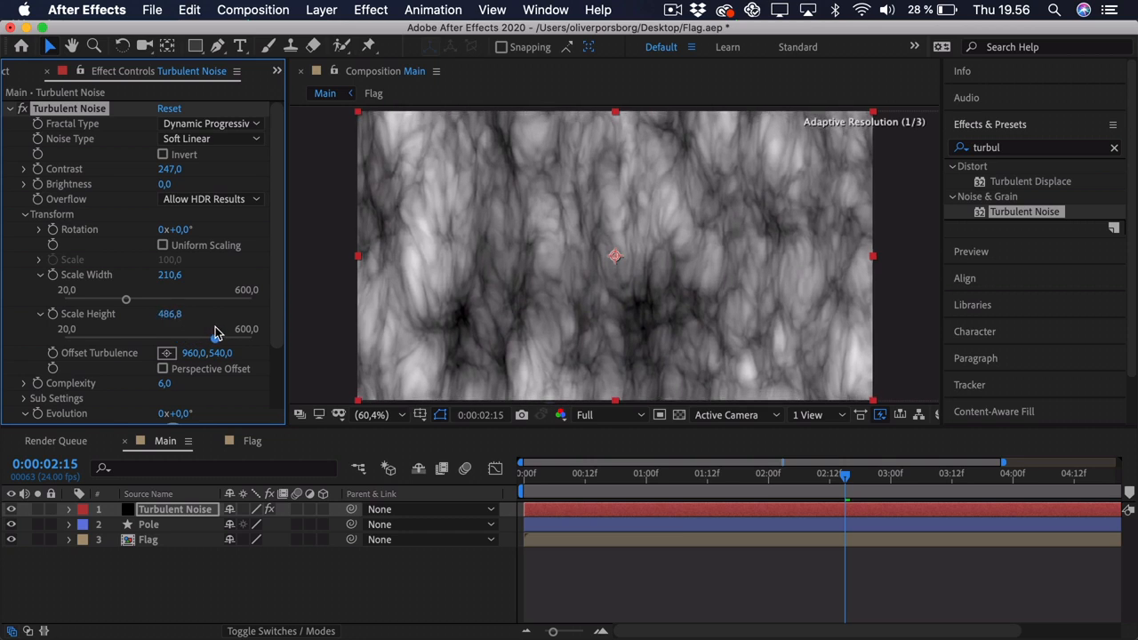
drag(126, 300, 85, 300)
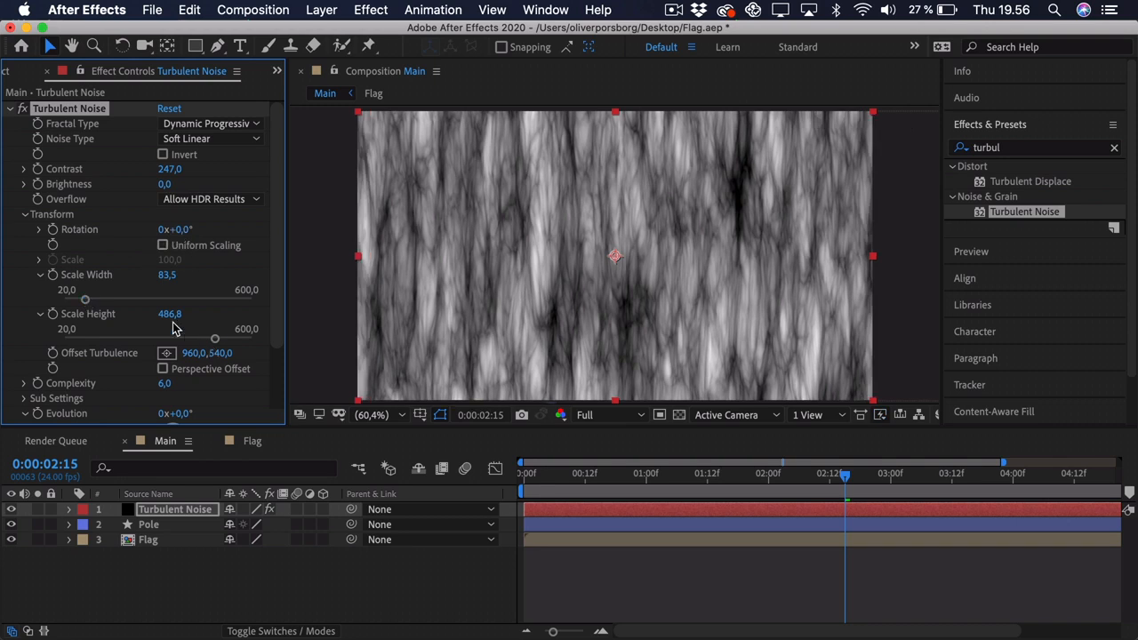
drag(169, 314, 253, 329)
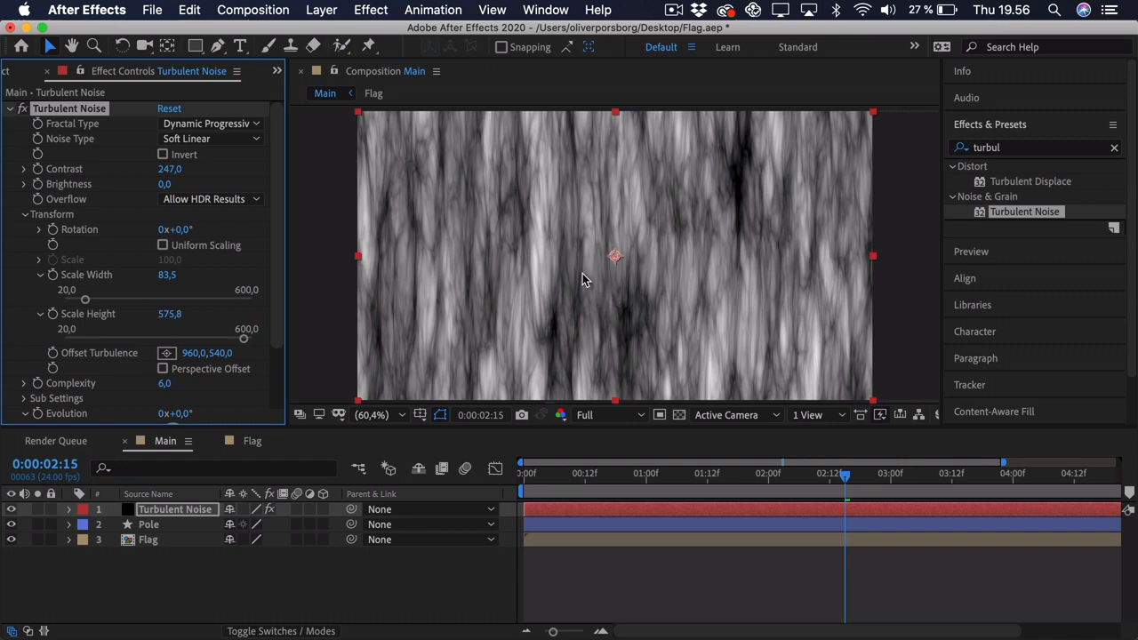
drag(763, 474, 794, 475)
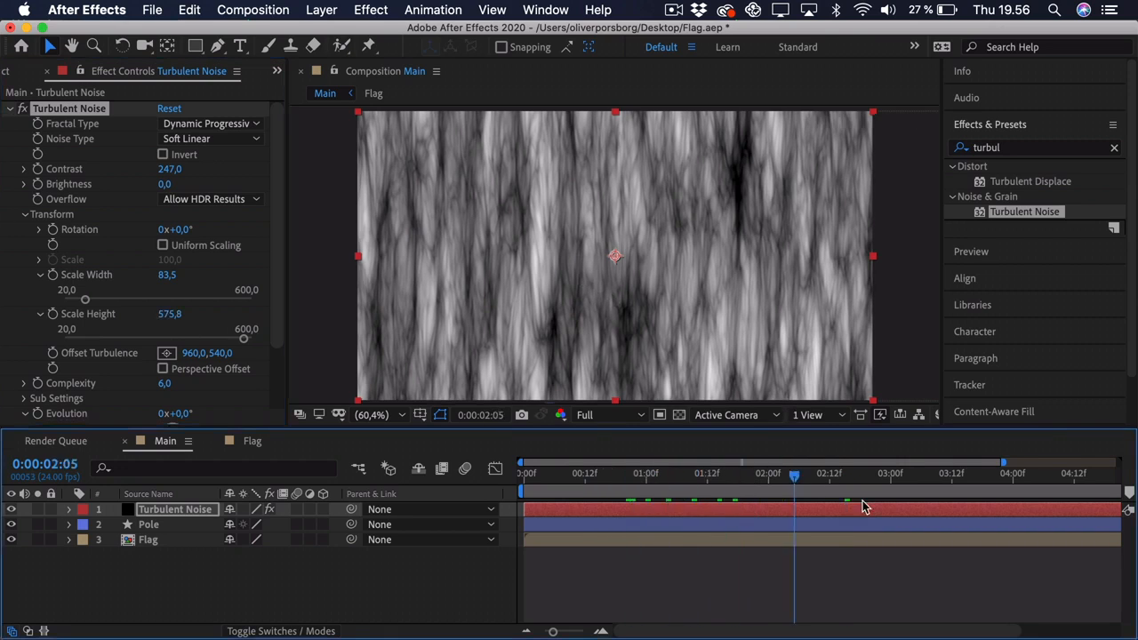
drag(863, 507, 608, 494)
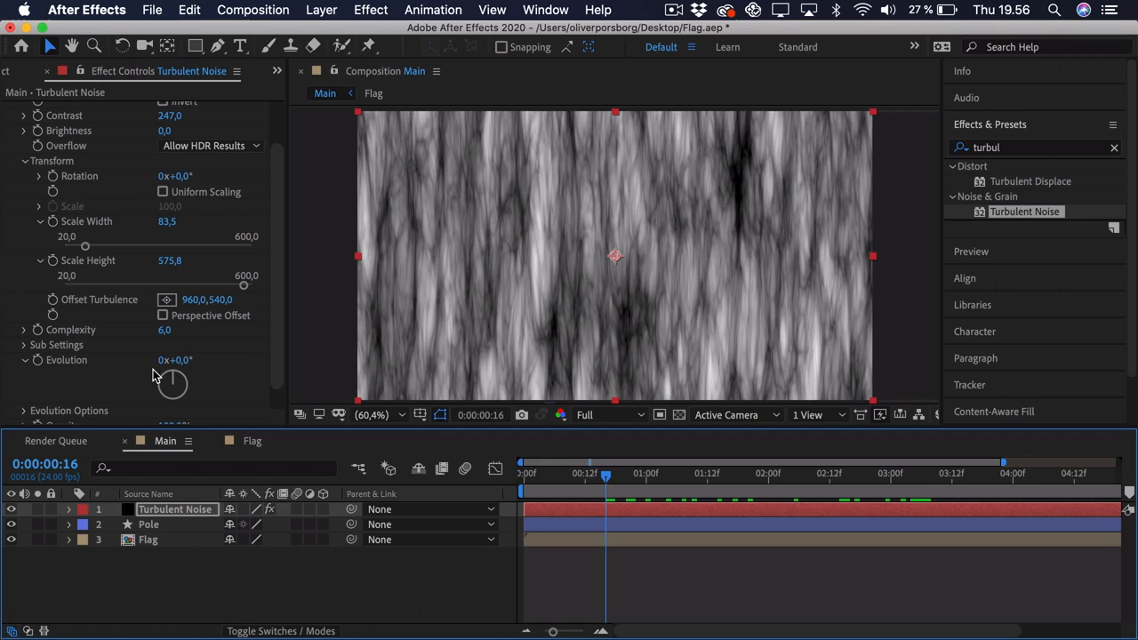
Drive the Turbulent Noise effect's Evolution with the expression time*250.
mouse_move(182, 382)
mouse_down()
mouse_move(178, 392)
mouse_move(156, 383)
mouse_move(186, 364)
mouse_up()
key(super+z)
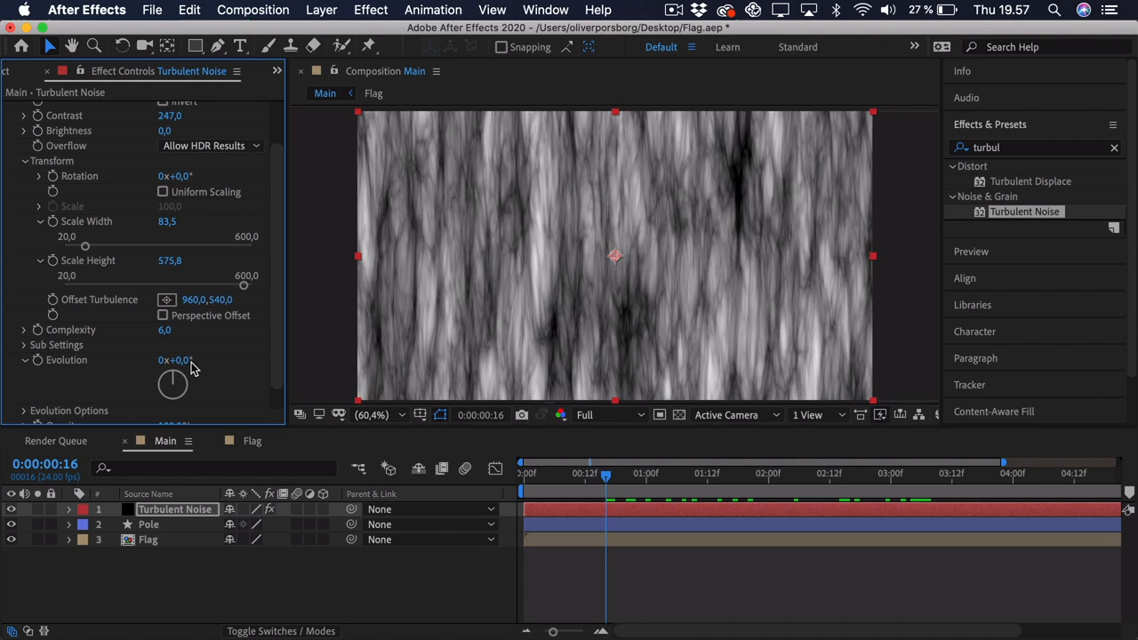
key(alt)
alt+click(35, 362)
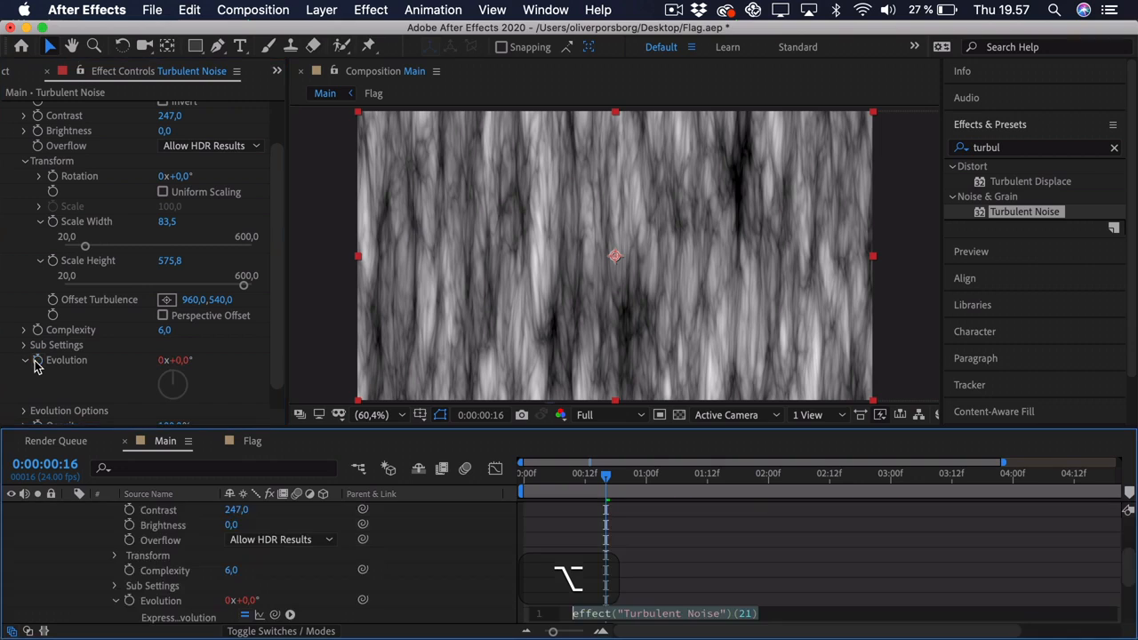
text(time*)
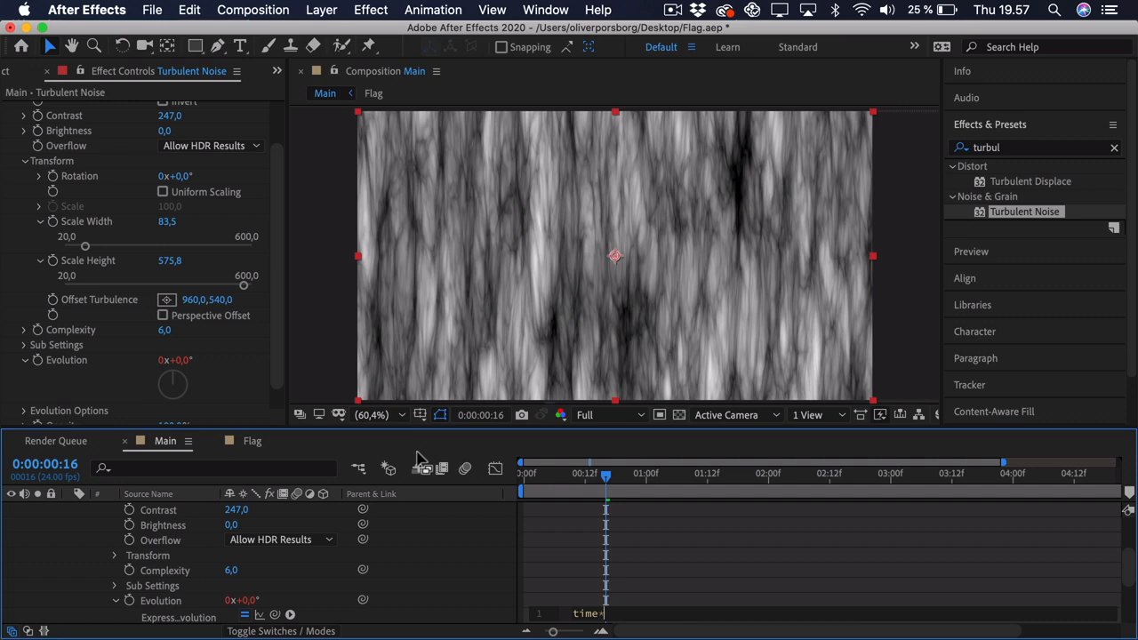
text(250)
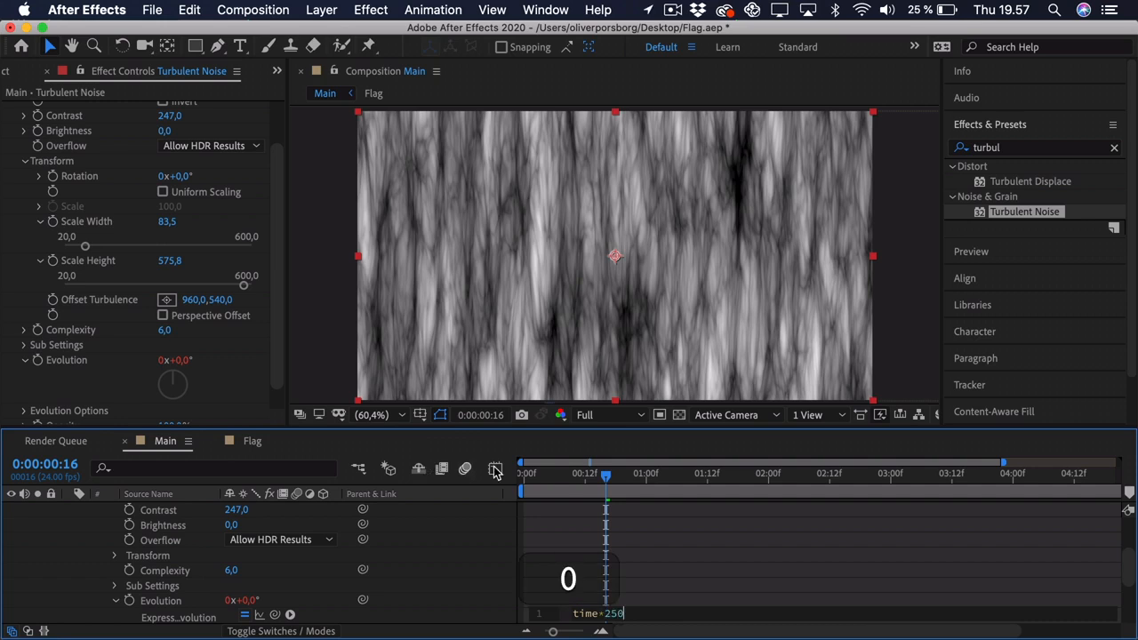
click(582, 554)
Preview the evolving noise and set the Turbulent Noise effect's Contrast to 338.
key(space)
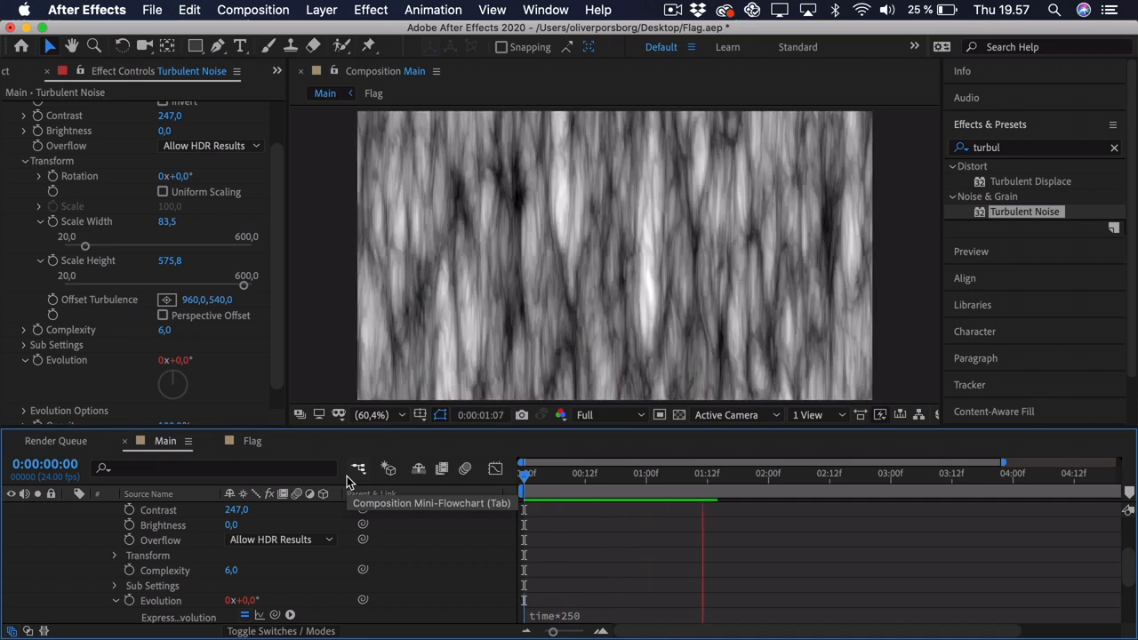
key(space)
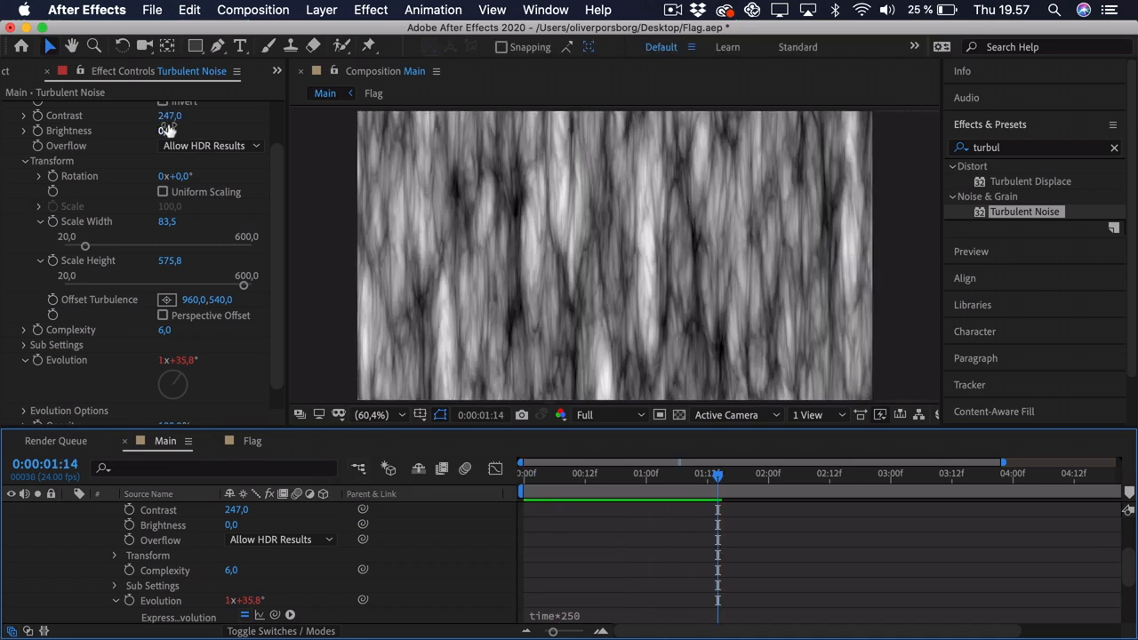
drag(169, 116, 244, 111)
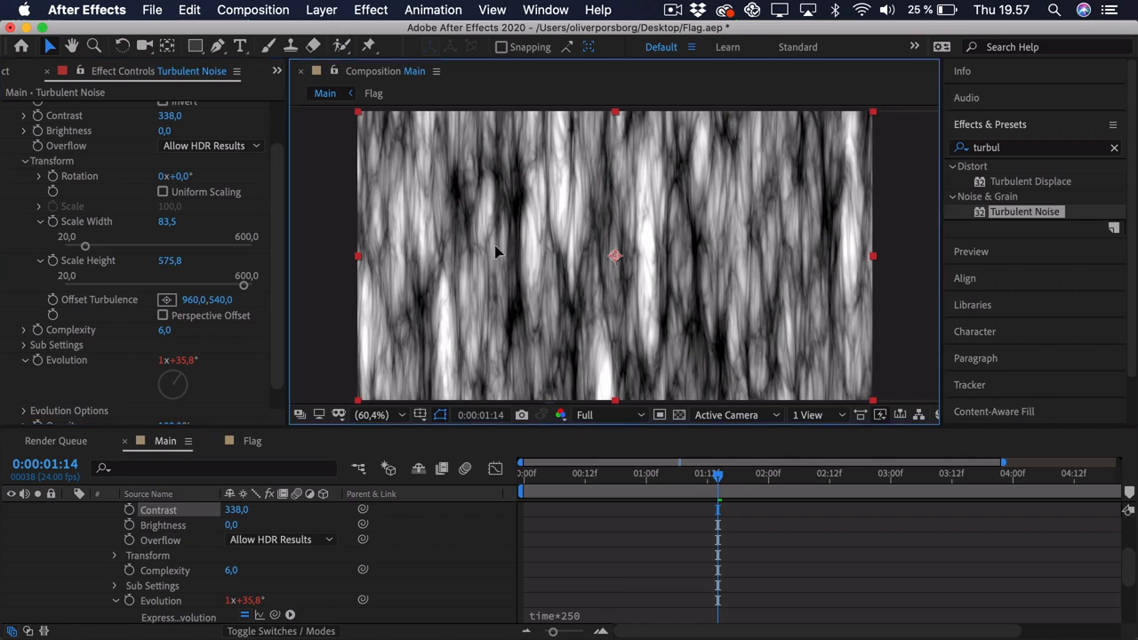
Try moving the noise layer sideways and shifting its Offset Turbulence horizontally, undoing each trial.
drag(547, 253, 672, 260)
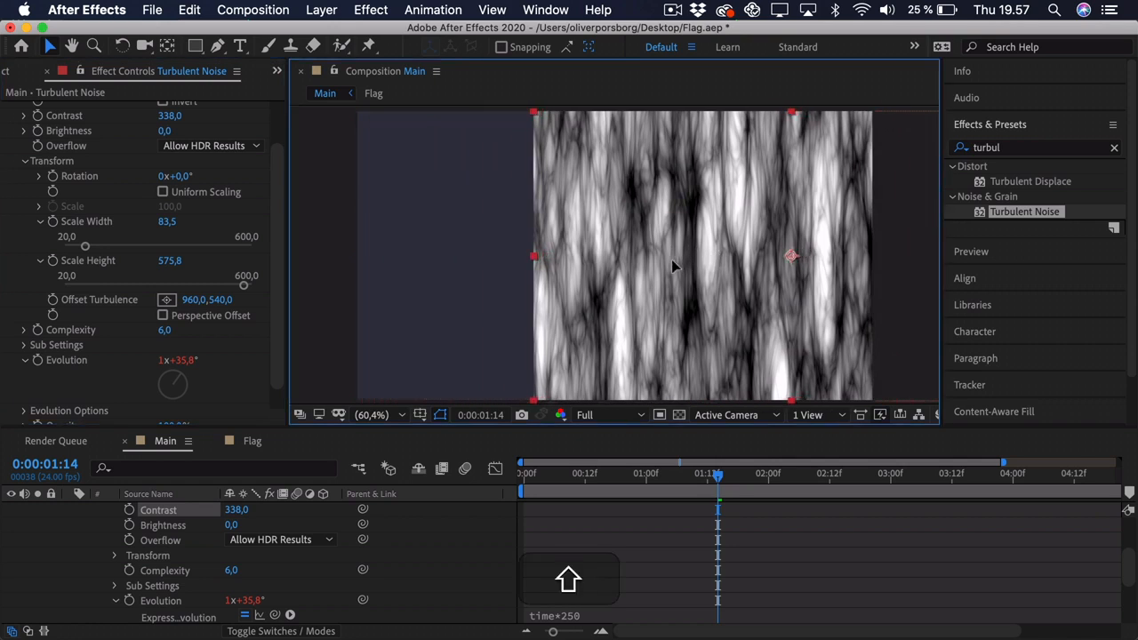
key(shift+super+z)
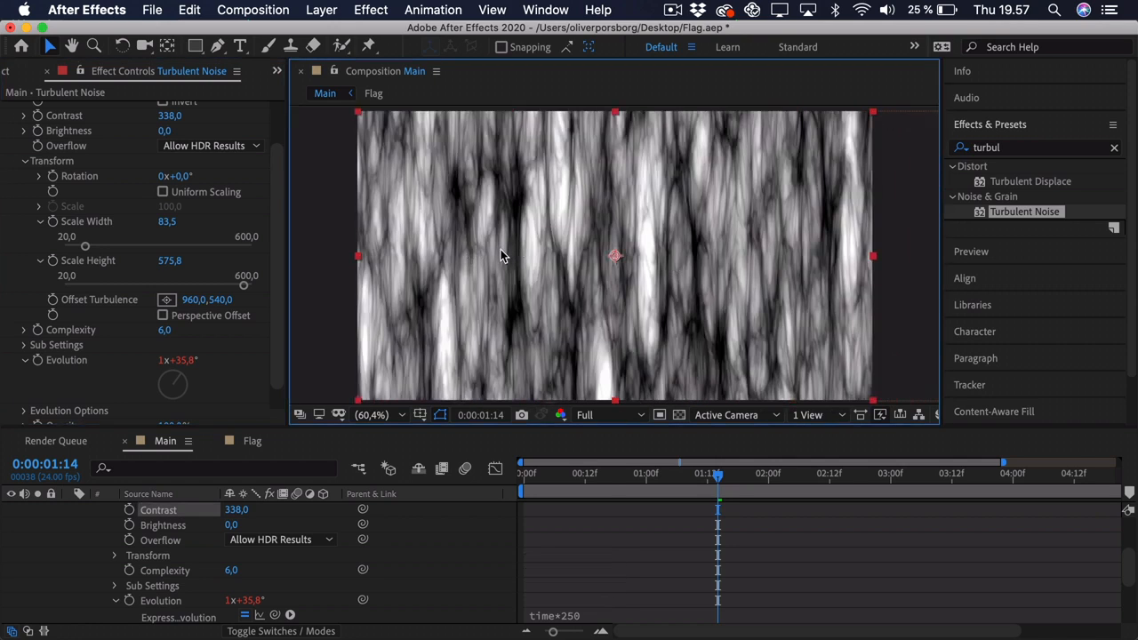
drag(501, 249, 672, 260)
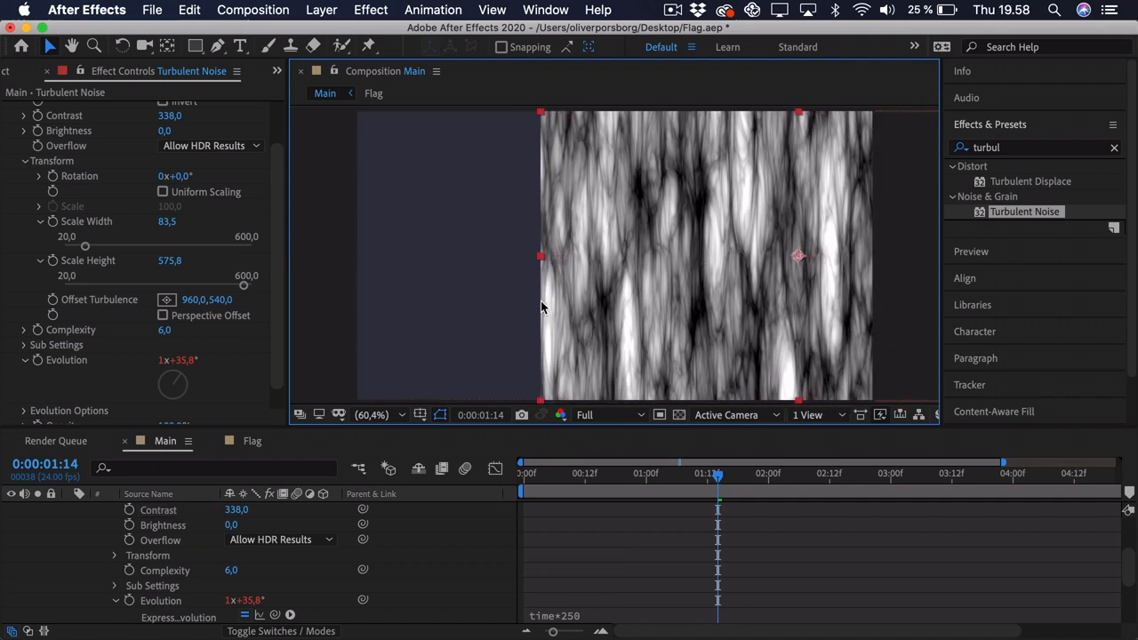
key(super+z)
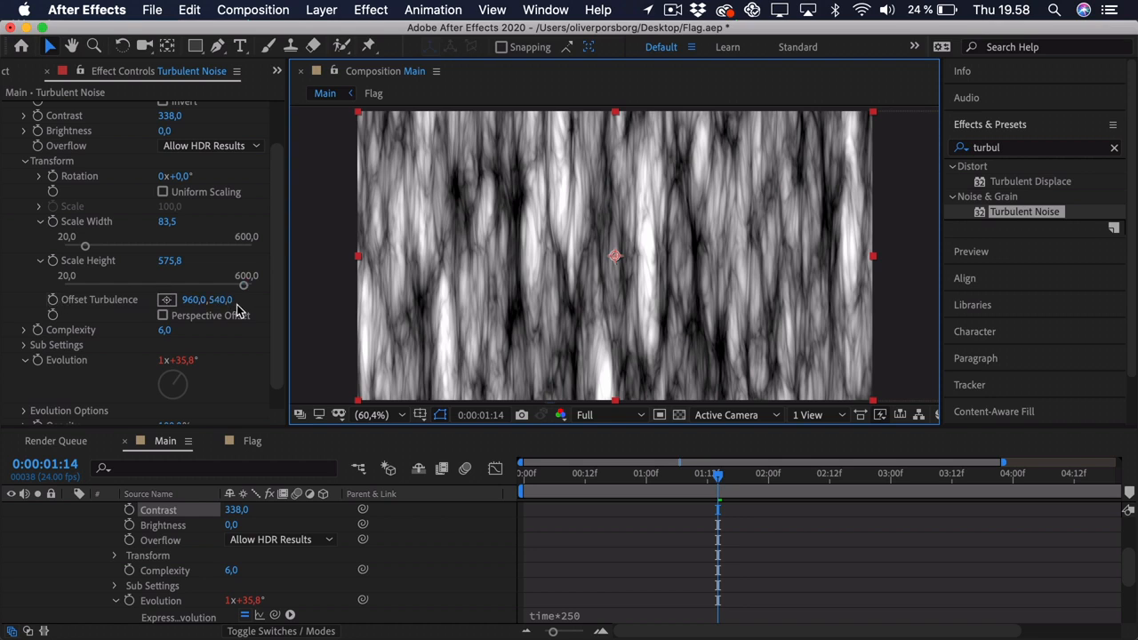
drag(193, 300, 540, 304)
key(super+z)
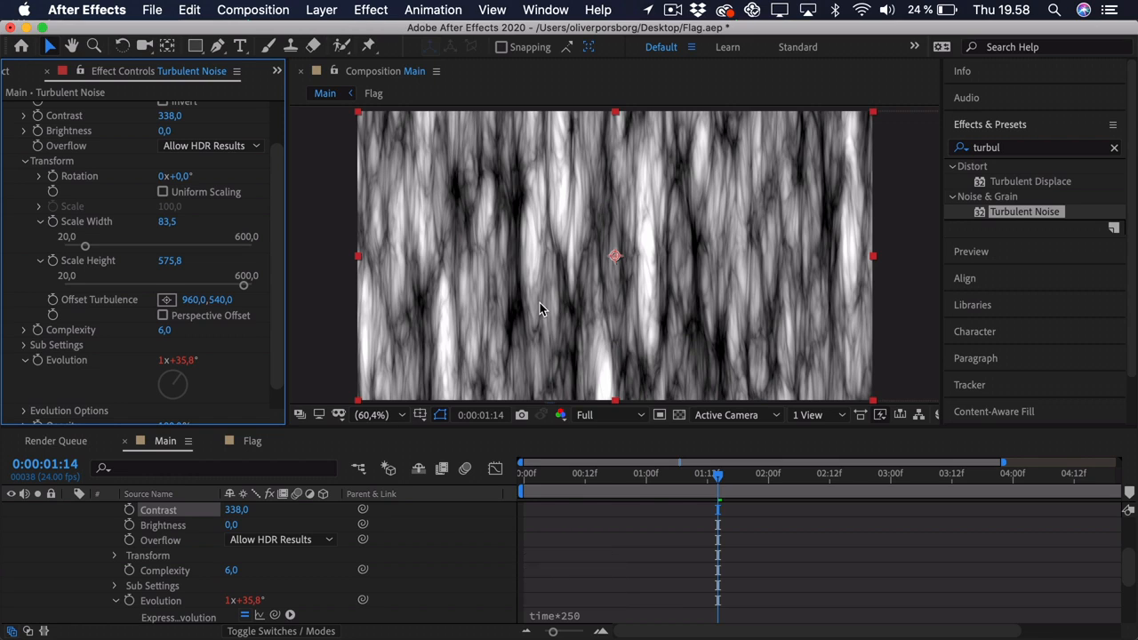
Keyframe Offset Turbulence from 960, 540 at 0:00:00:00 to 1853, 540 at 0:00:05:23 and preview the drifting noise.
click(525, 473)
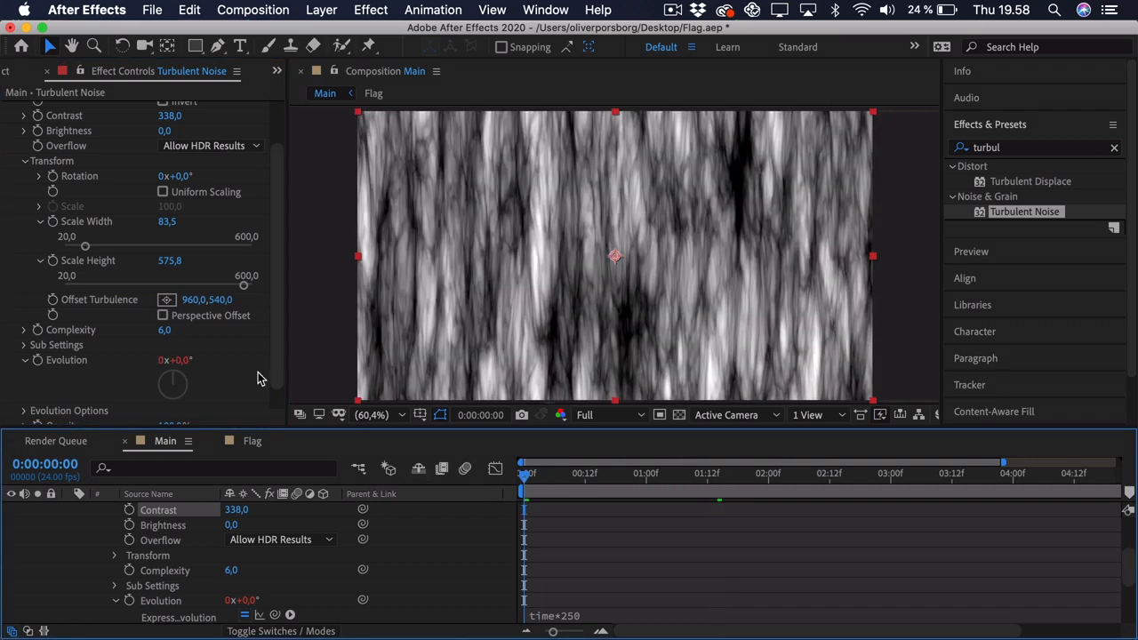
click(52, 300)
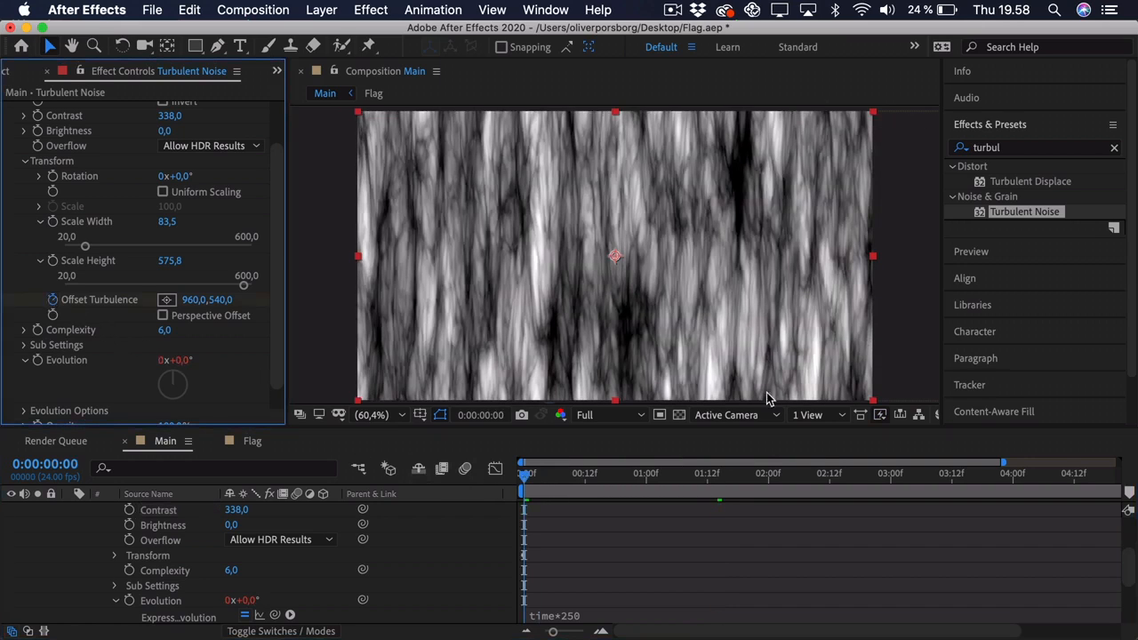
drag(553, 631, 545, 631)
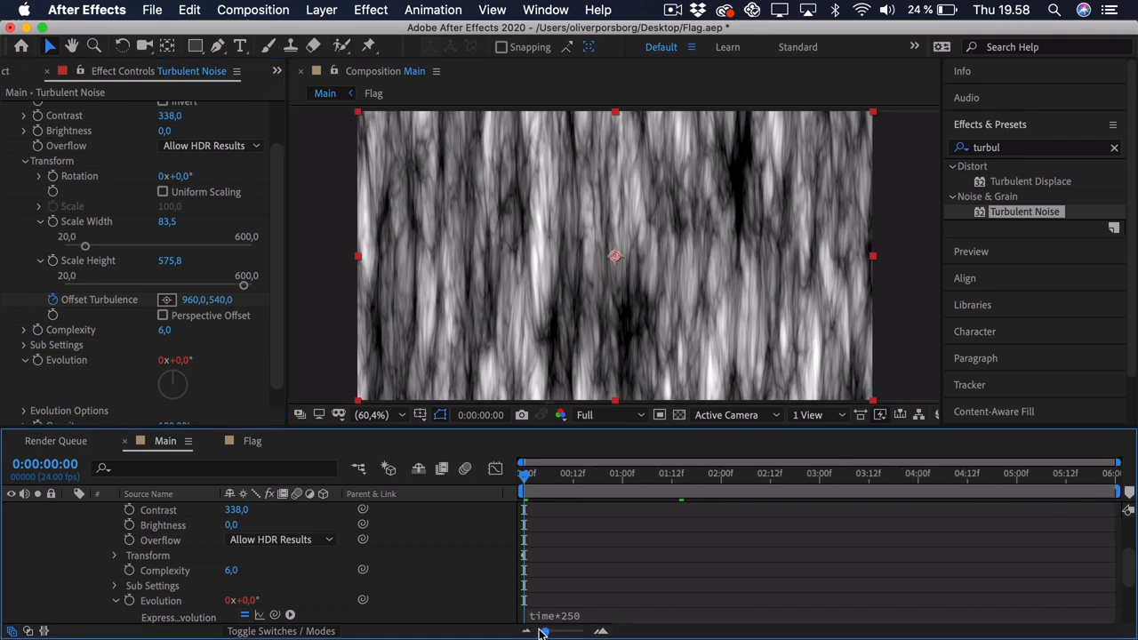
drag(1105, 475, 1128, 480)
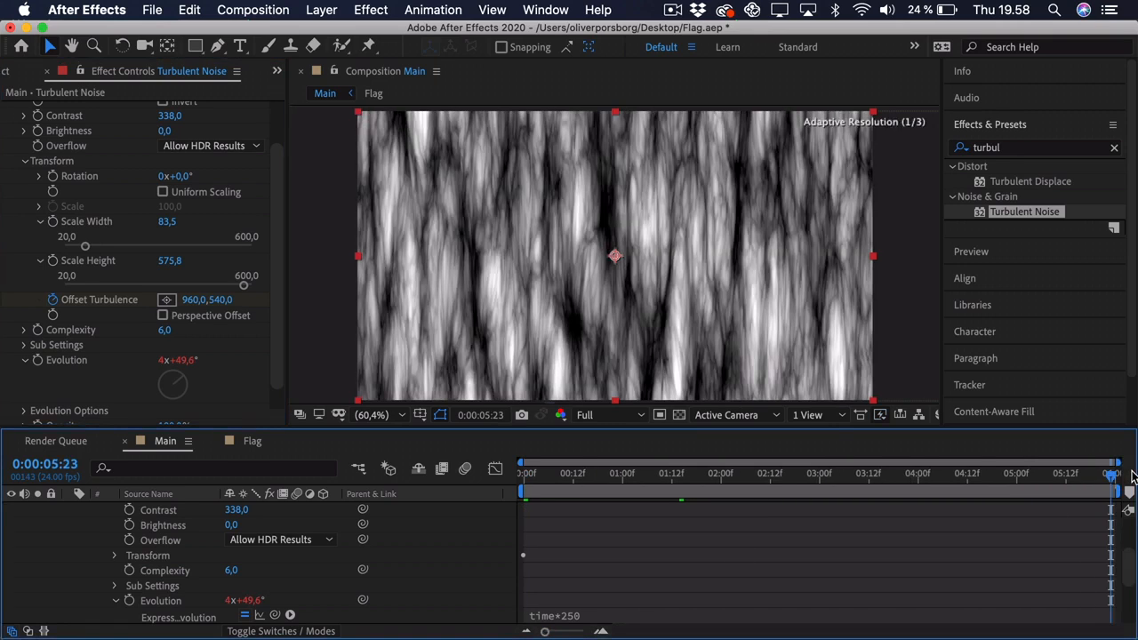
drag(191, 300, 959, 278)
key(Home)
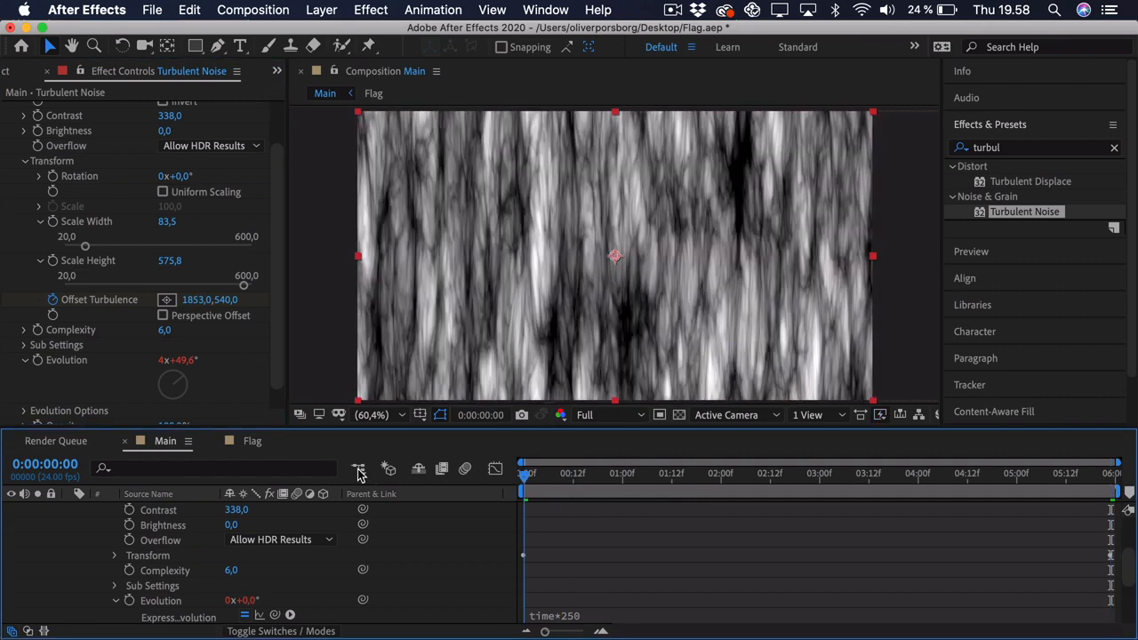
key(space)
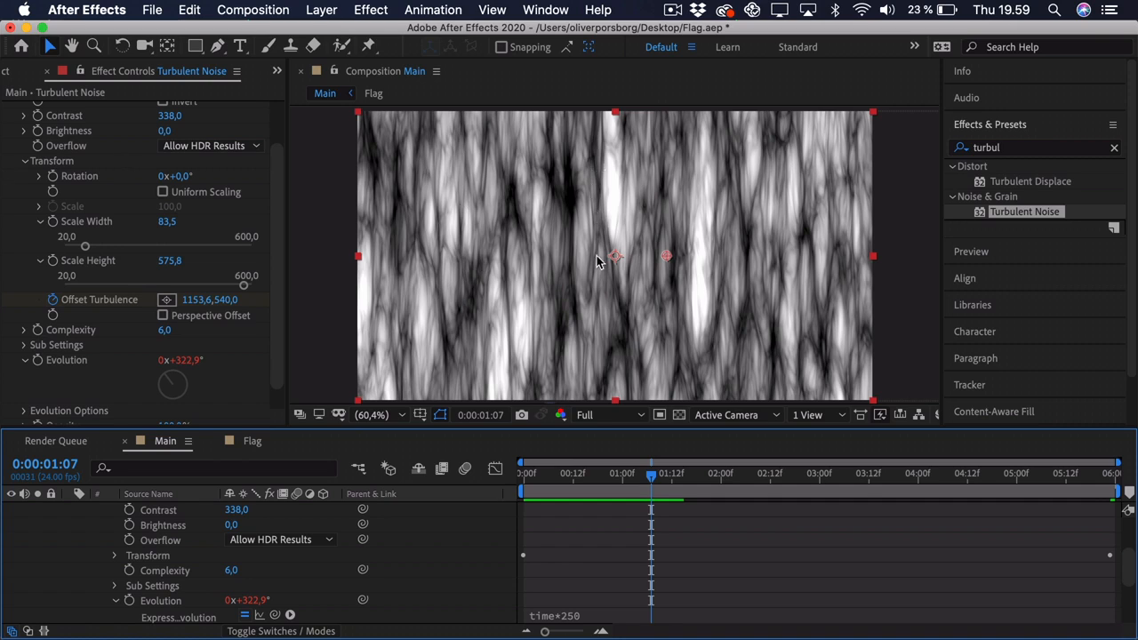
Collapse the Turbulent Noise effect's settings, then find the Gaussian Blur effect and apply it to the Turbulent Noise solid.
scroll(119, 188, up, 3)
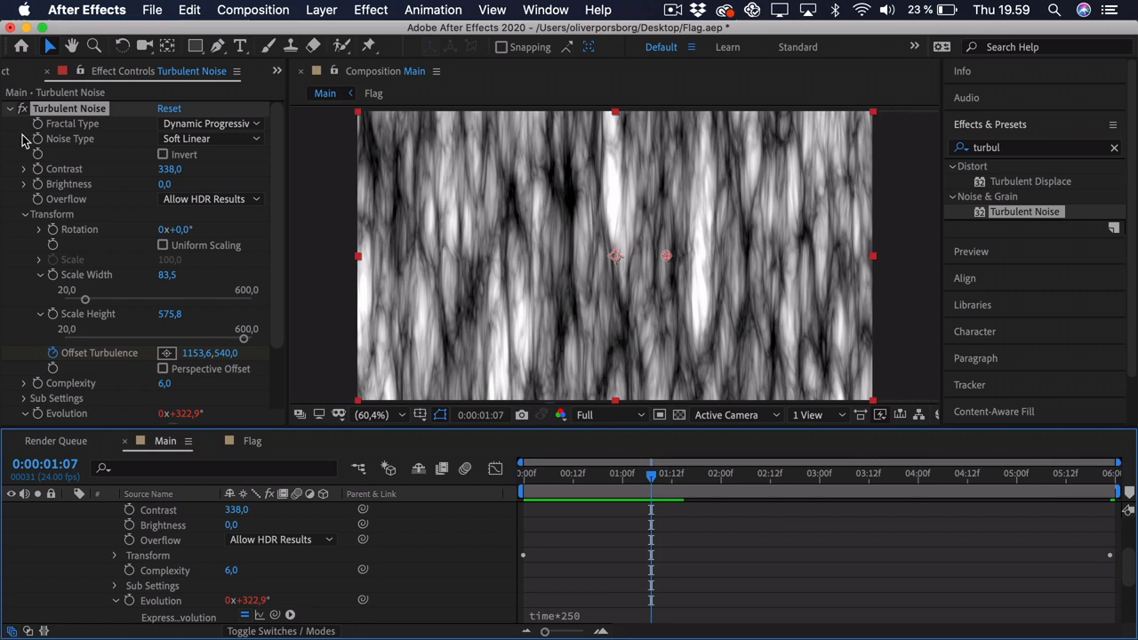
click(10, 108)
click(978, 148)
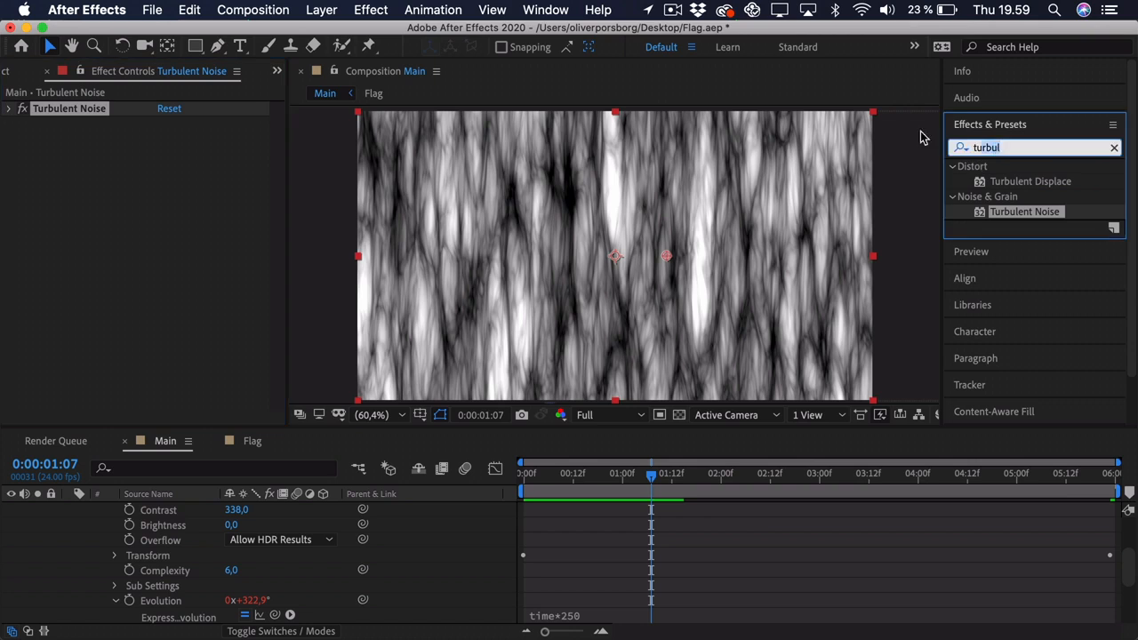
text(gaussi)
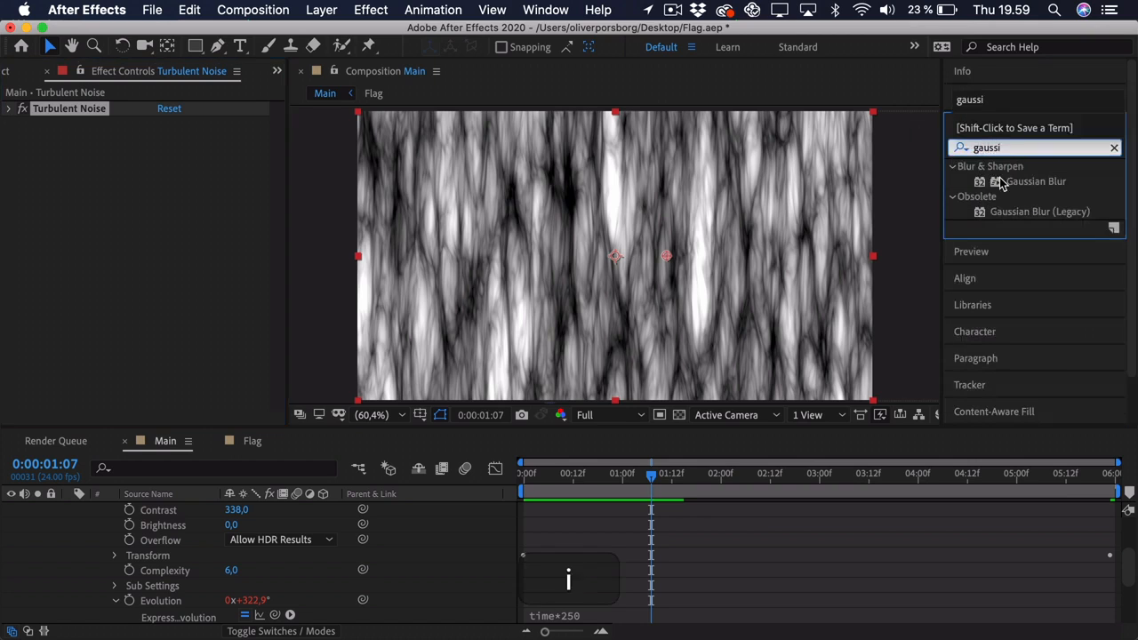
drag(1047, 183, 148, 257)
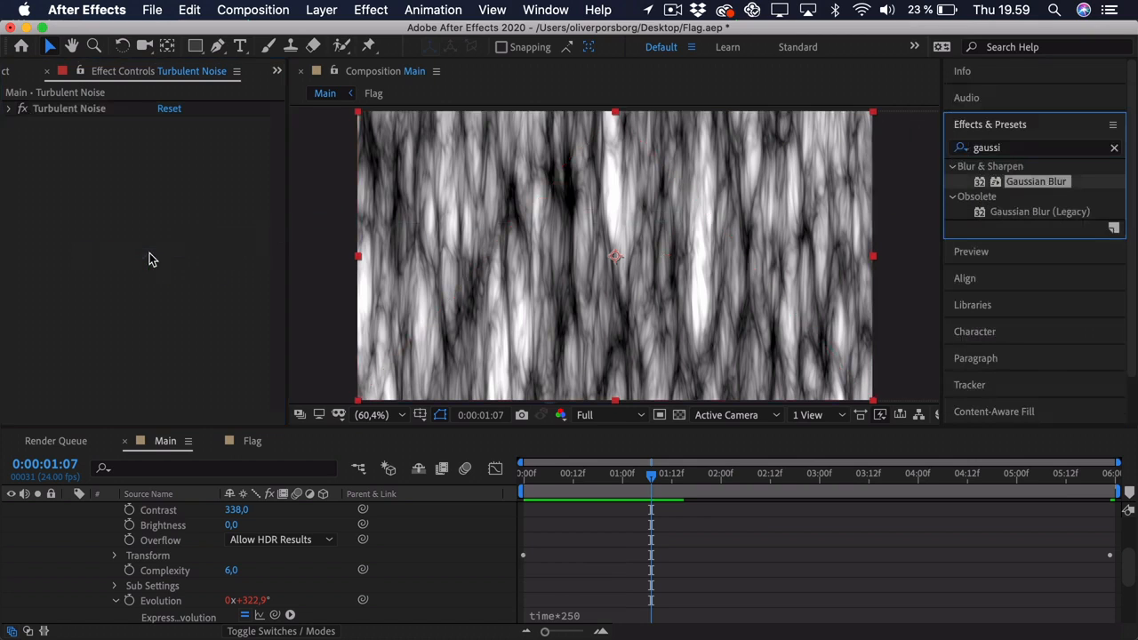
Set the Gaussian Blur's Blurriness on the noise layer, trying 20 before settling on 30.
click(165, 139)
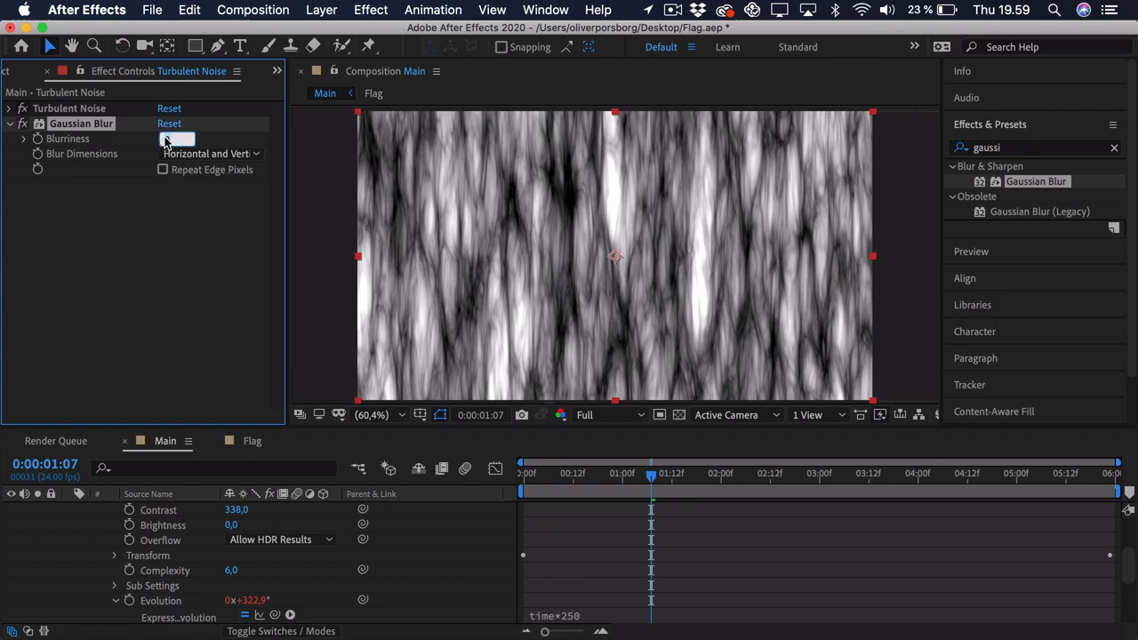
text(20)
key(Return)
click(167, 139)
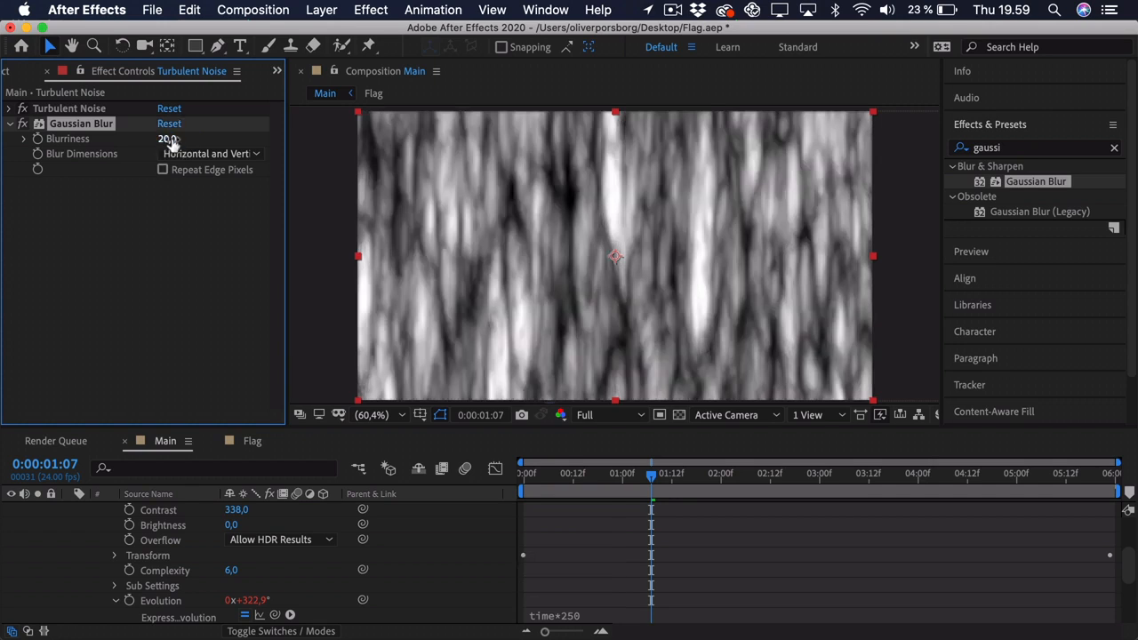
text(30)
key(Return)
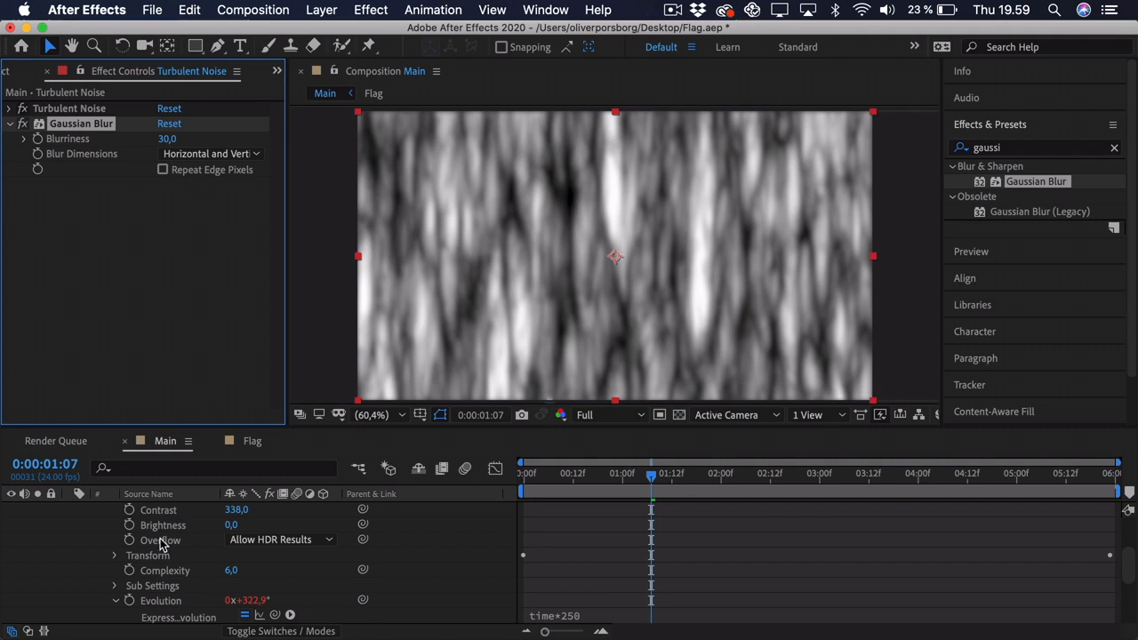
Collapse the Turbulent Noise layer's properties in the timeline and deselect the layer.
scroll(163, 541, up, 4)
click(68, 513)
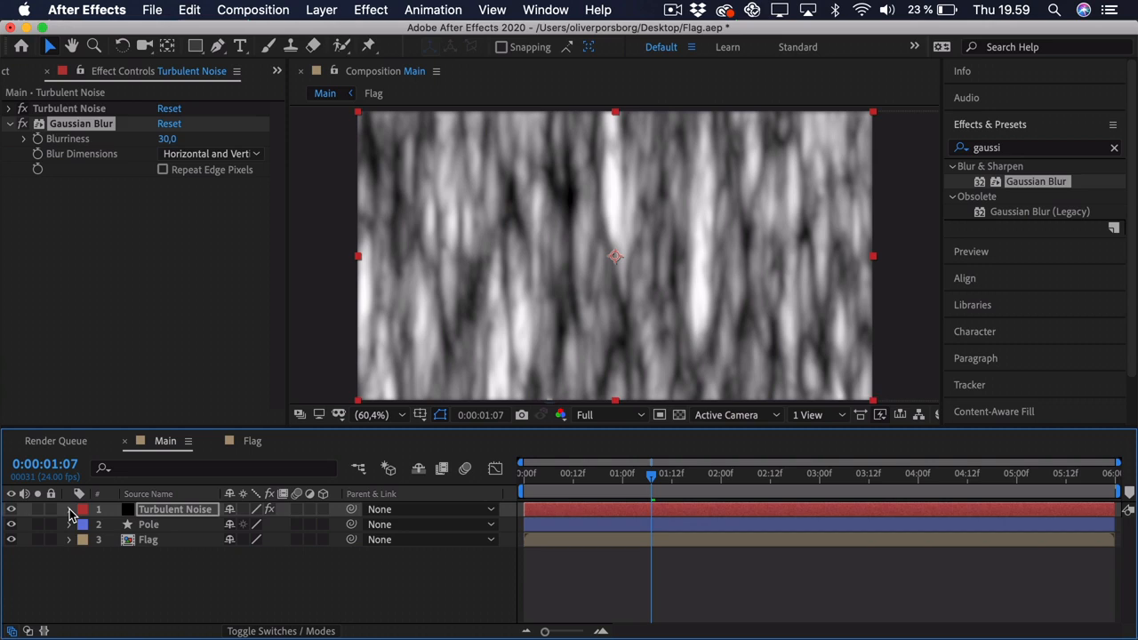
click(98, 570)
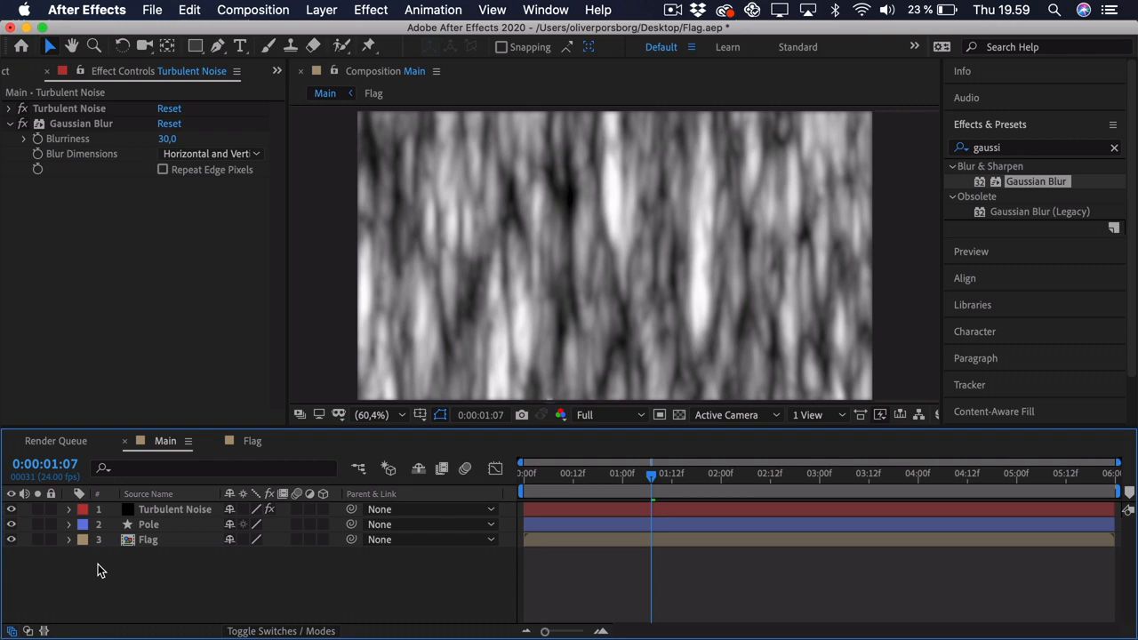
Pre-compose the noise layer as Turbulent Noise, moving all attributes into the new composition, and hide the resulting layer.
right_click(181, 504)
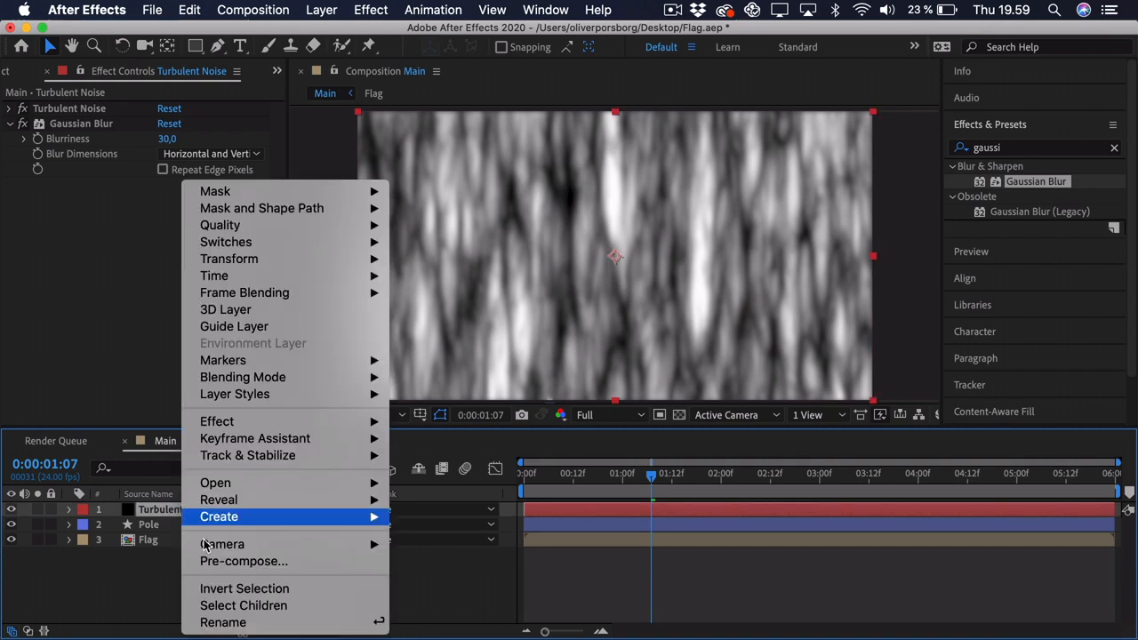
click(227, 561)
click(249, 145)
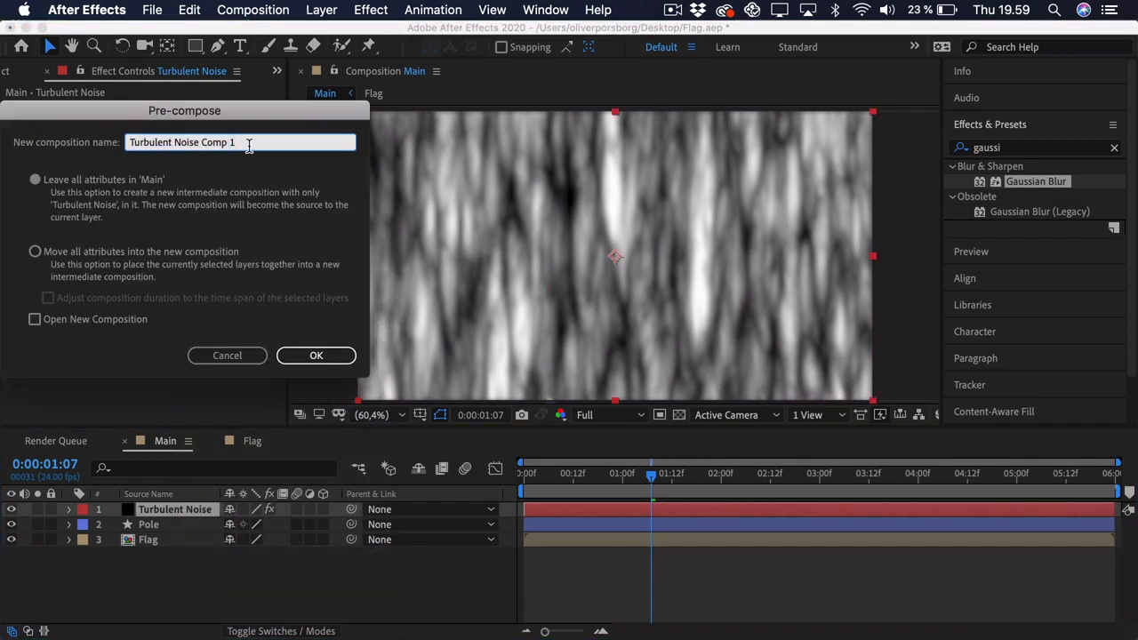
key(BackSpace)
key(BackSpace)
key(BackSpace)
key(BackSpace)
key(BackSpace)
key(BackSpace)
key(BackSpace)
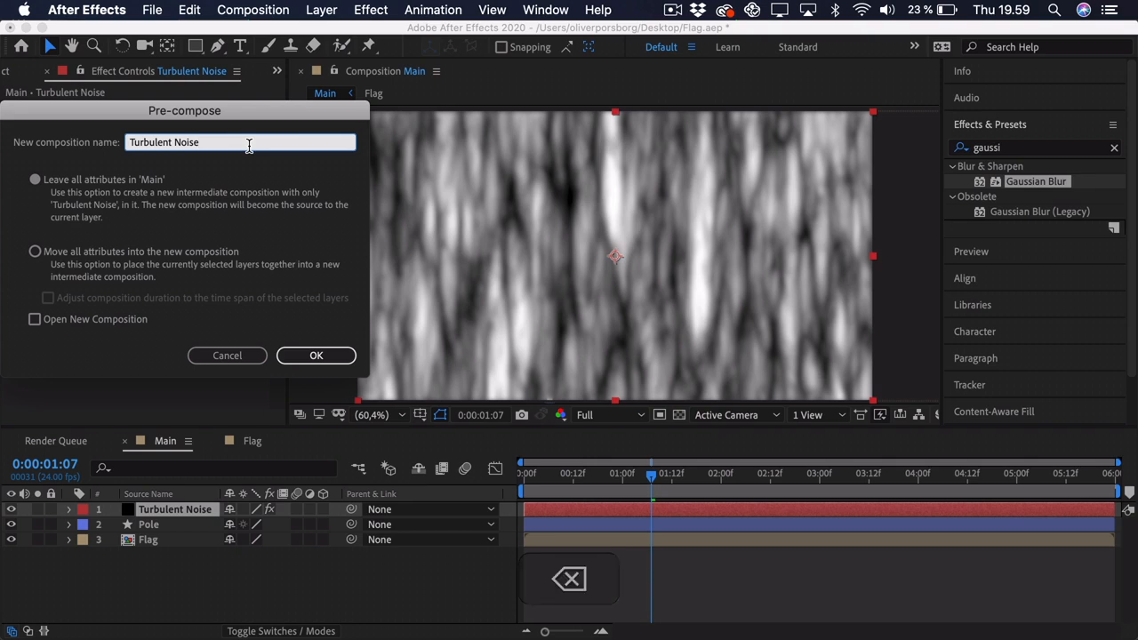
click(100, 256)
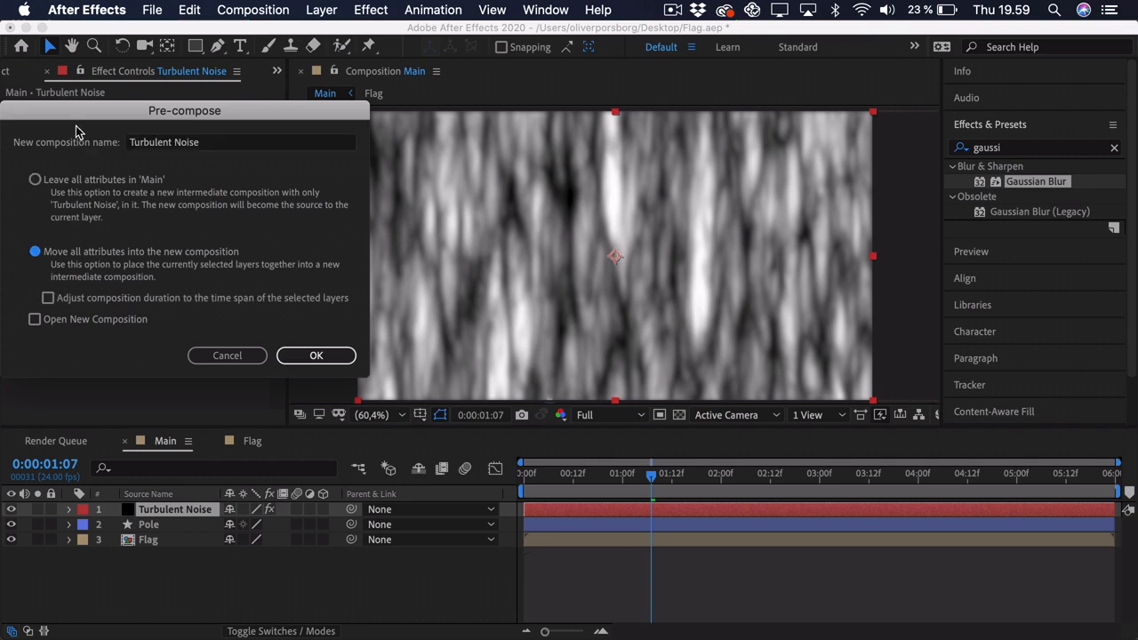
drag(73, 115, 440, 118)
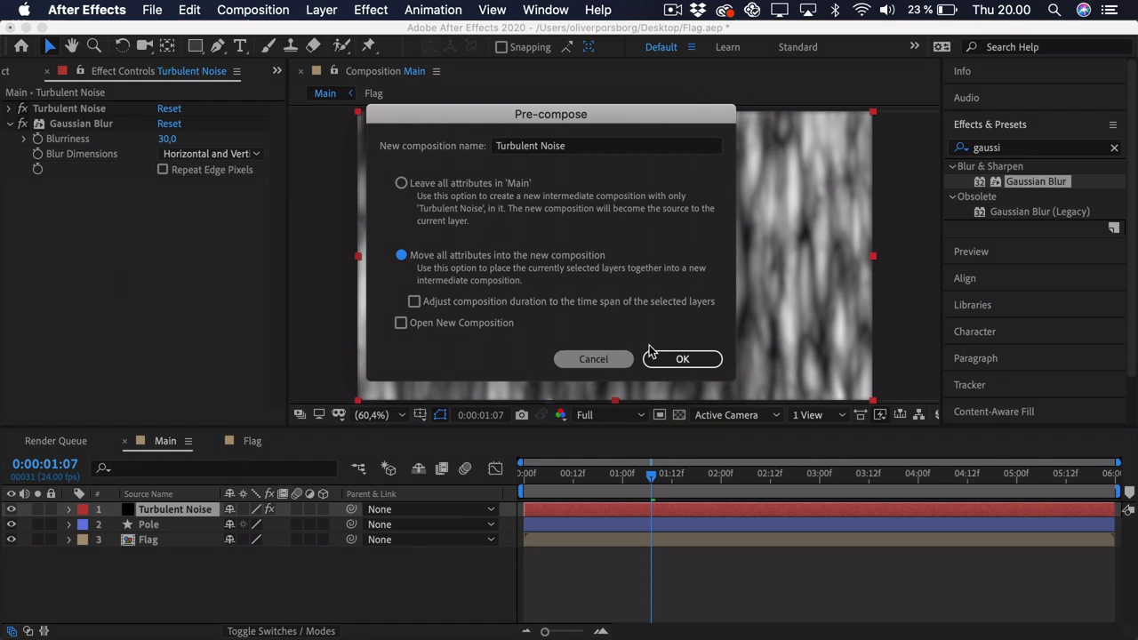
click(676, 360)
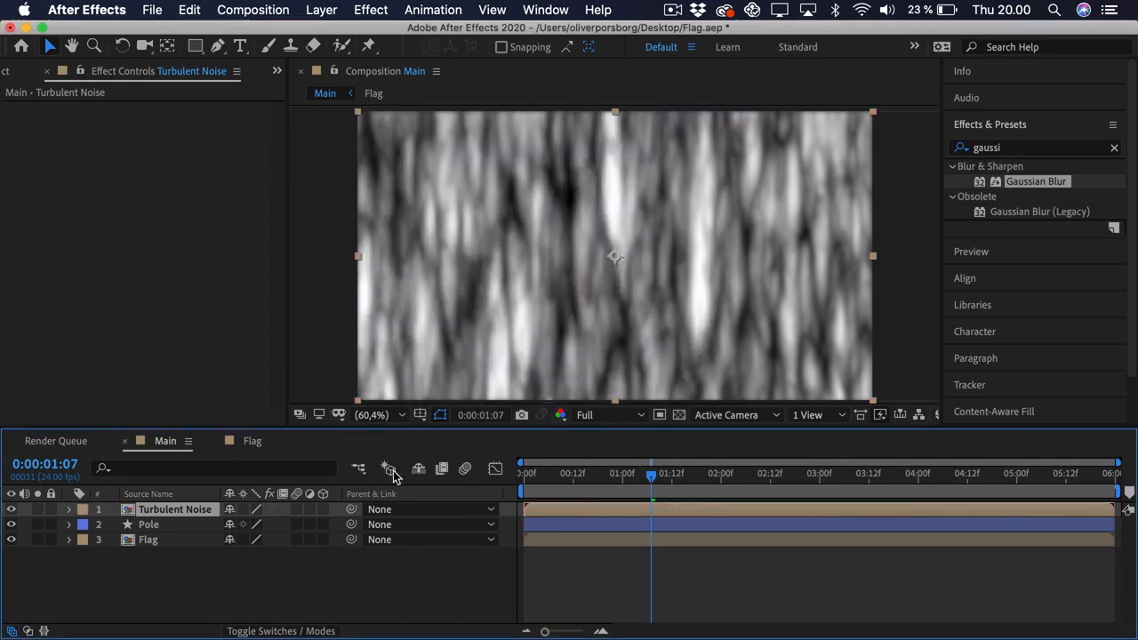
click(11, 511)
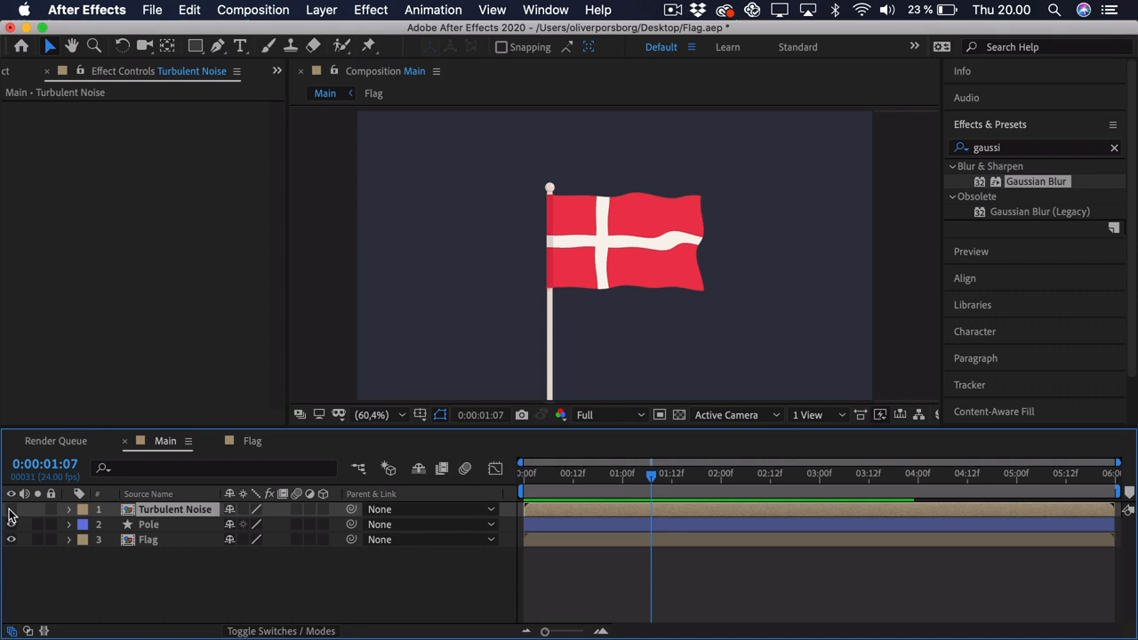
Find the Displacement Map effect and apply it to the Flag layer in the Main composition.
click(1031, 153)
key(BackSpace)
text(displ)
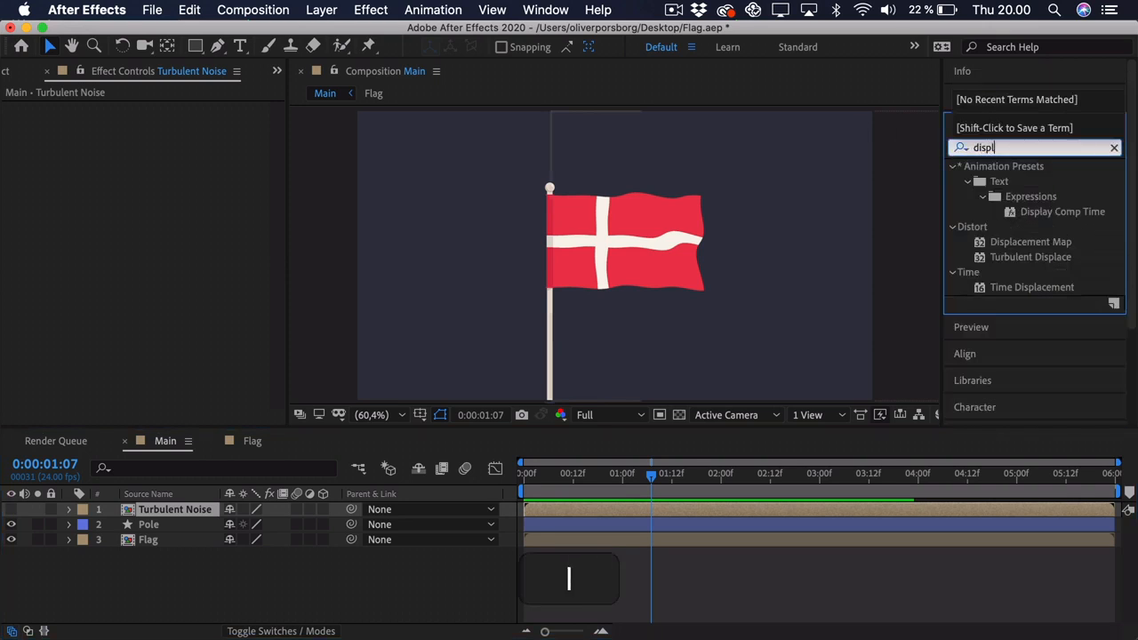
text(a)
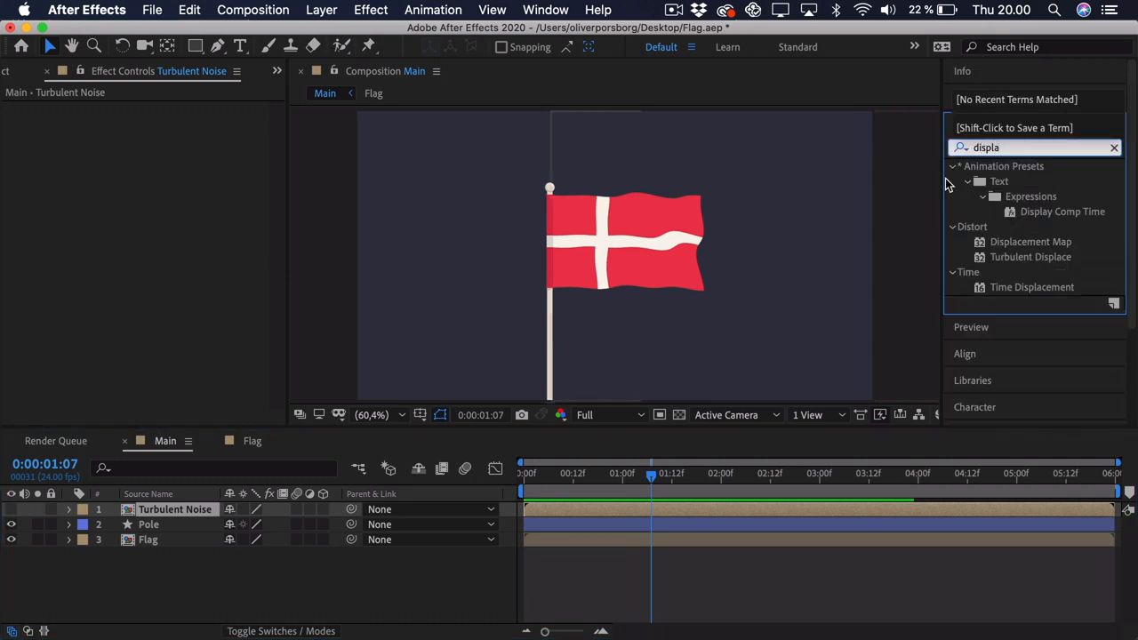
drag(1030, 243, 171, 541)
Save the project and set the Flag's Displacement Map Layer to Turbulent Noise.
key(z)
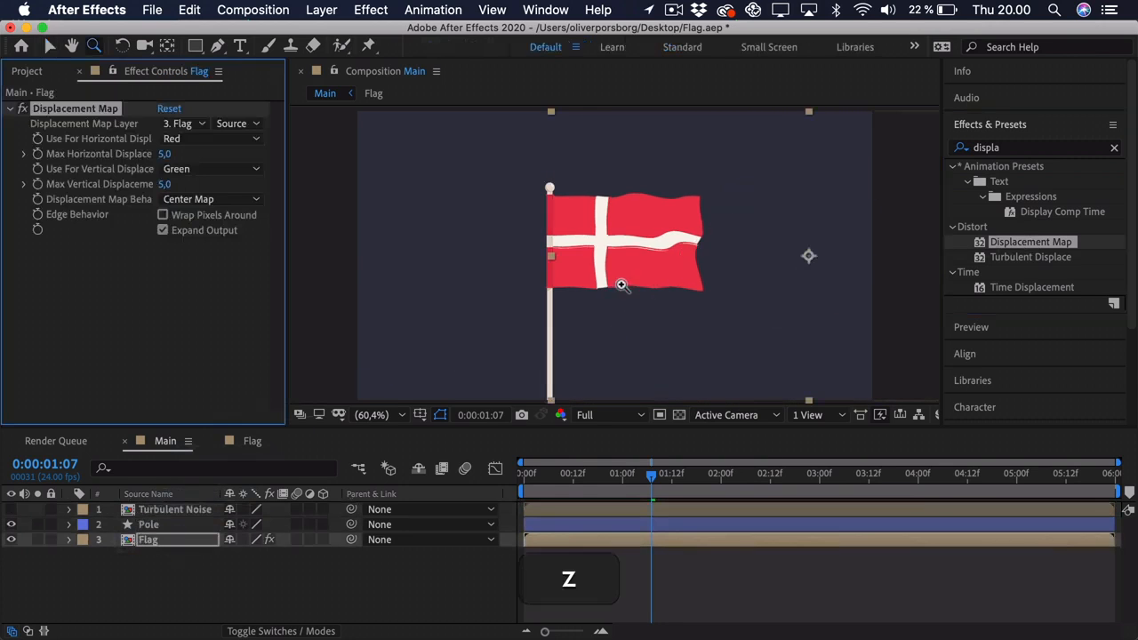
drag(645, 262, 671, 291)
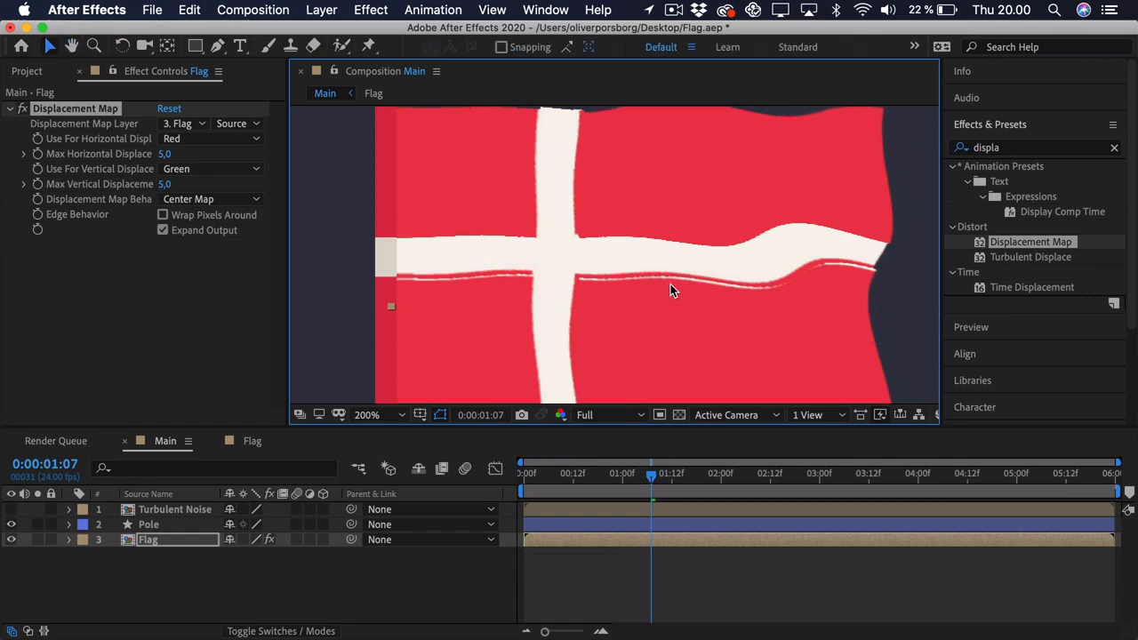
key(super+s)
click(182, 124)
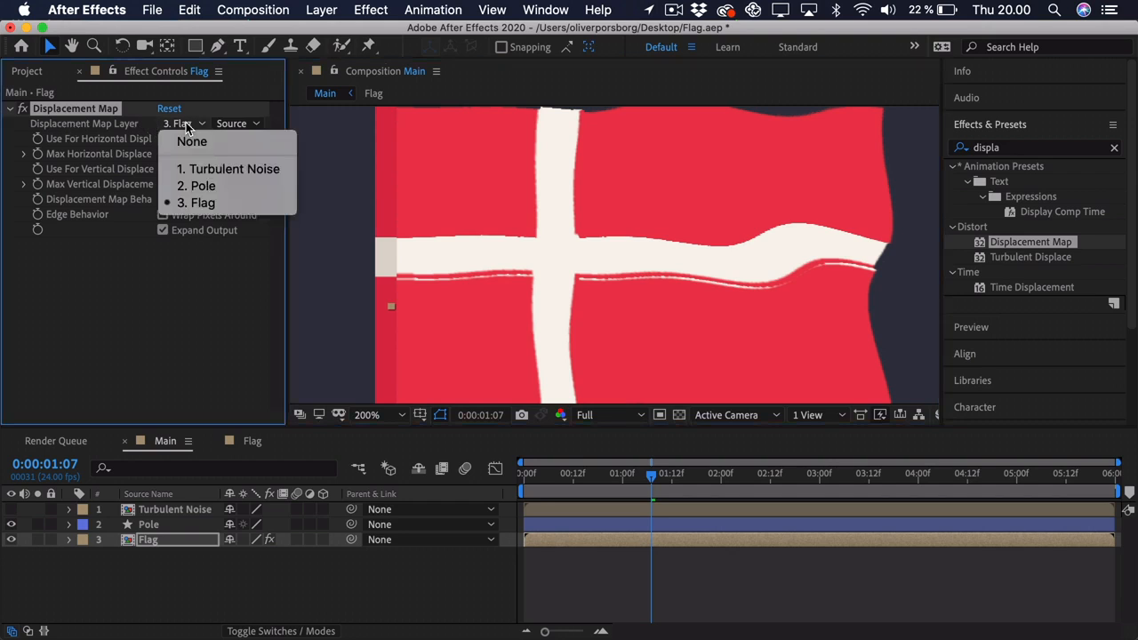
click(204, 176)
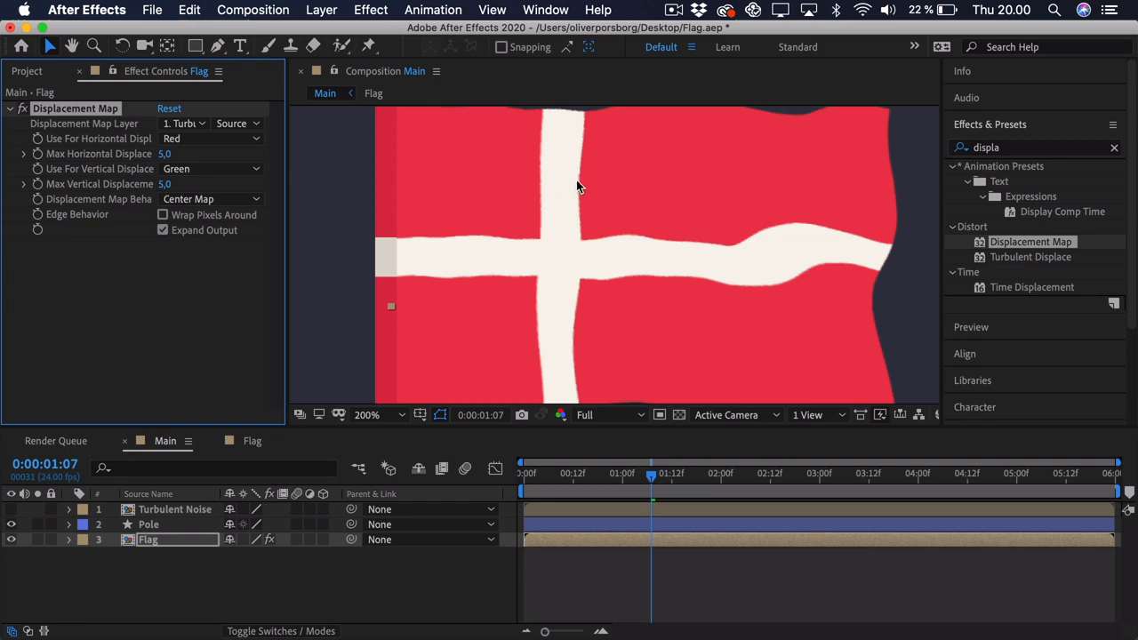
Set both the horizontal and the vertical displacement source of the Displacement Map to Luminance.
click(178, 138)
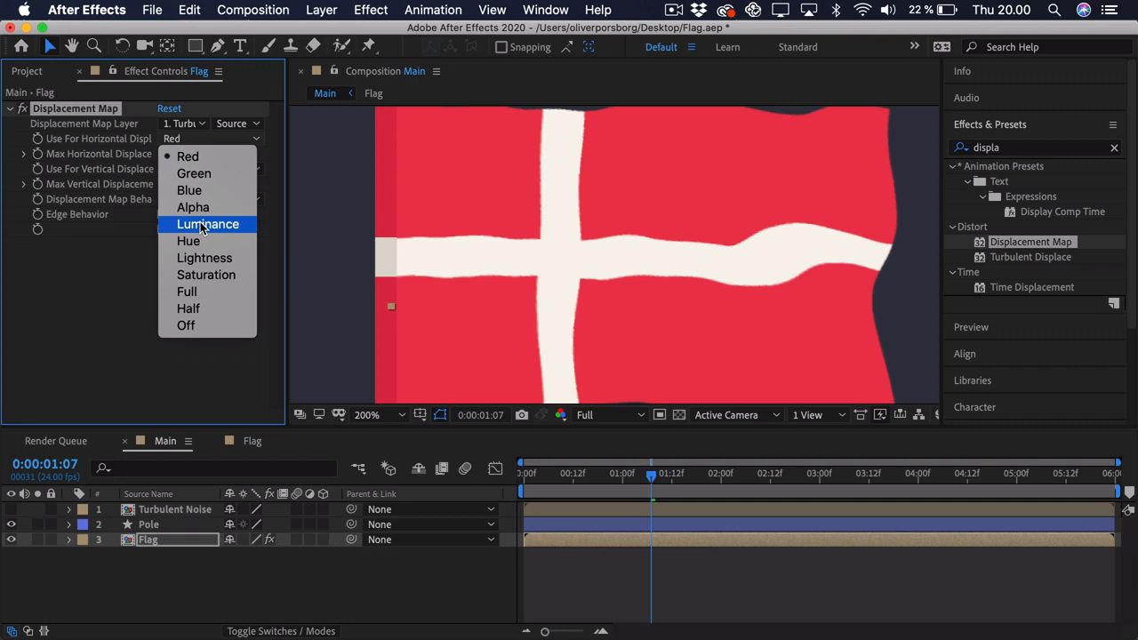
click(200, 224)
click(198, 169)
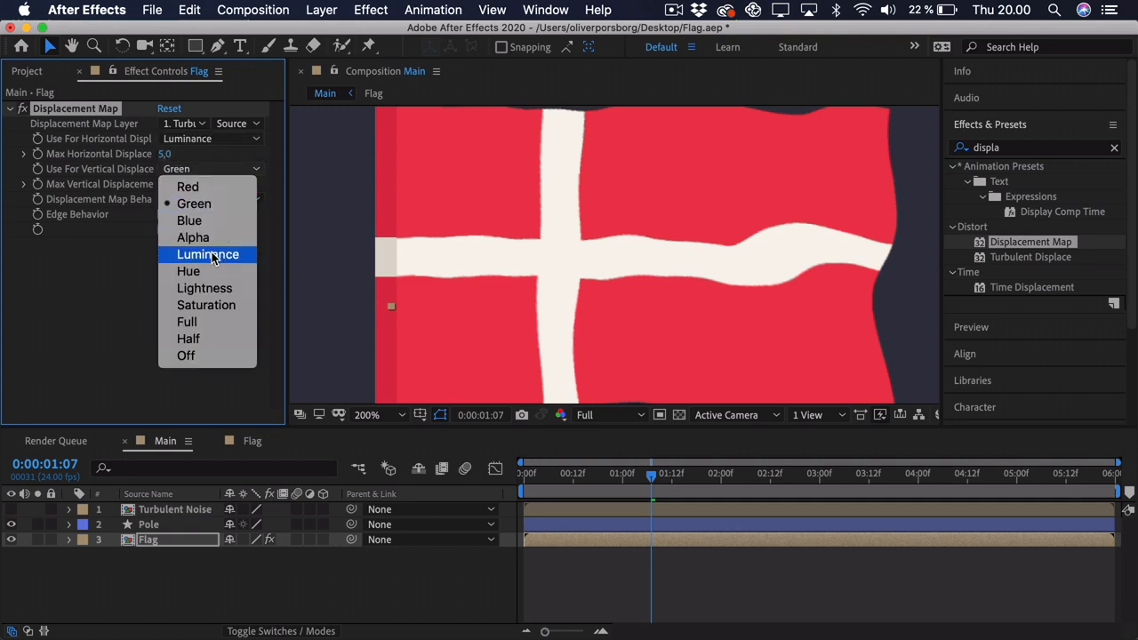
click(214, 256)
Show the Turbulent Noise layer briefly to examine its pattern, hide it again, and check the Displacement Map's influence on the flag.
click(11, 510)
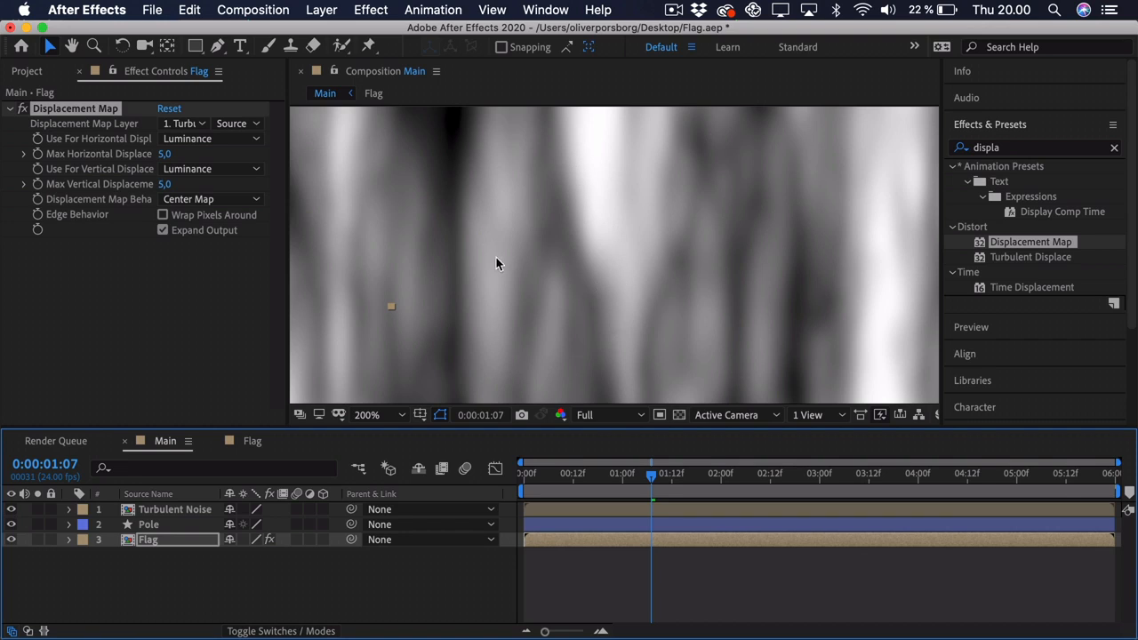
click(11, 510)
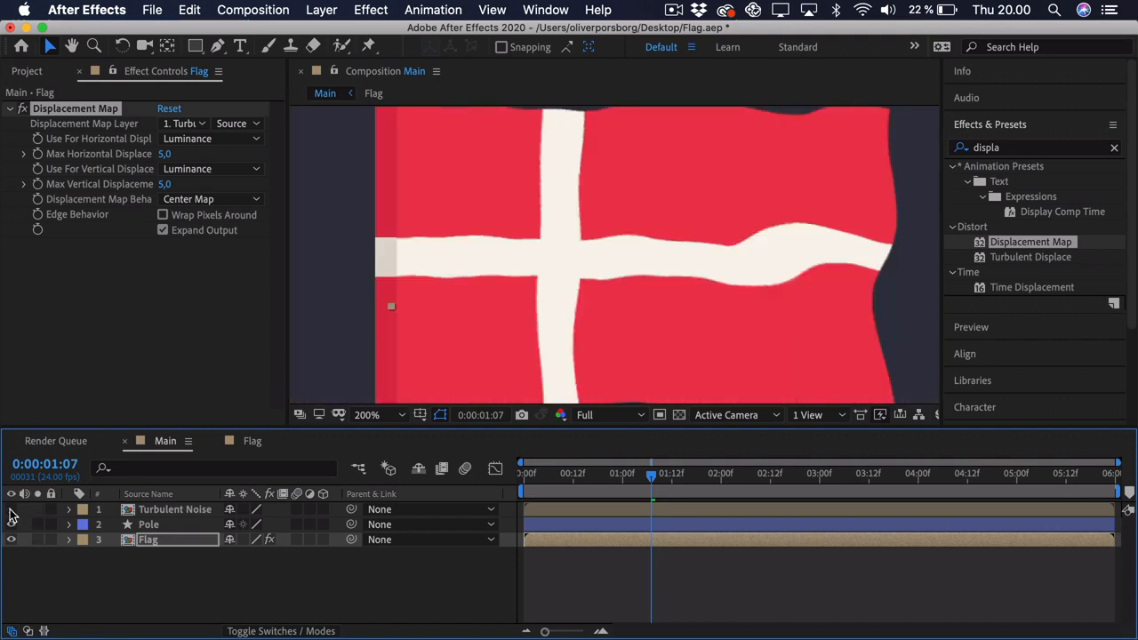
click(22, 109)
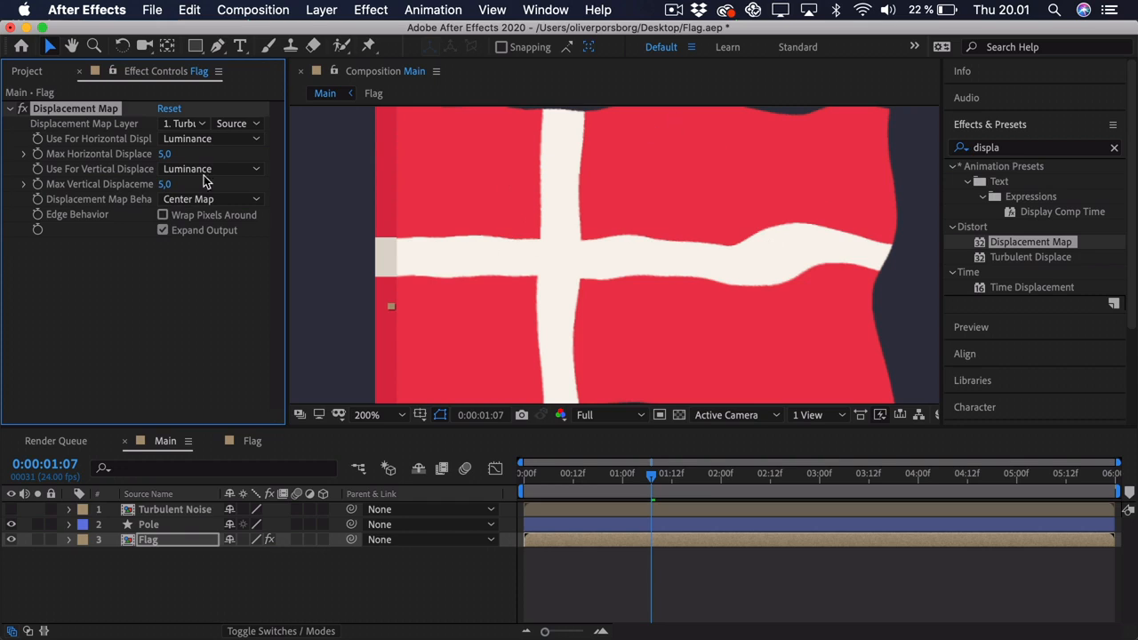
Try a value of 10 for both the maximum horizontal and maximum vertical displacement on the Flag layer.
click(165, 154)
text(10)
key(Return)
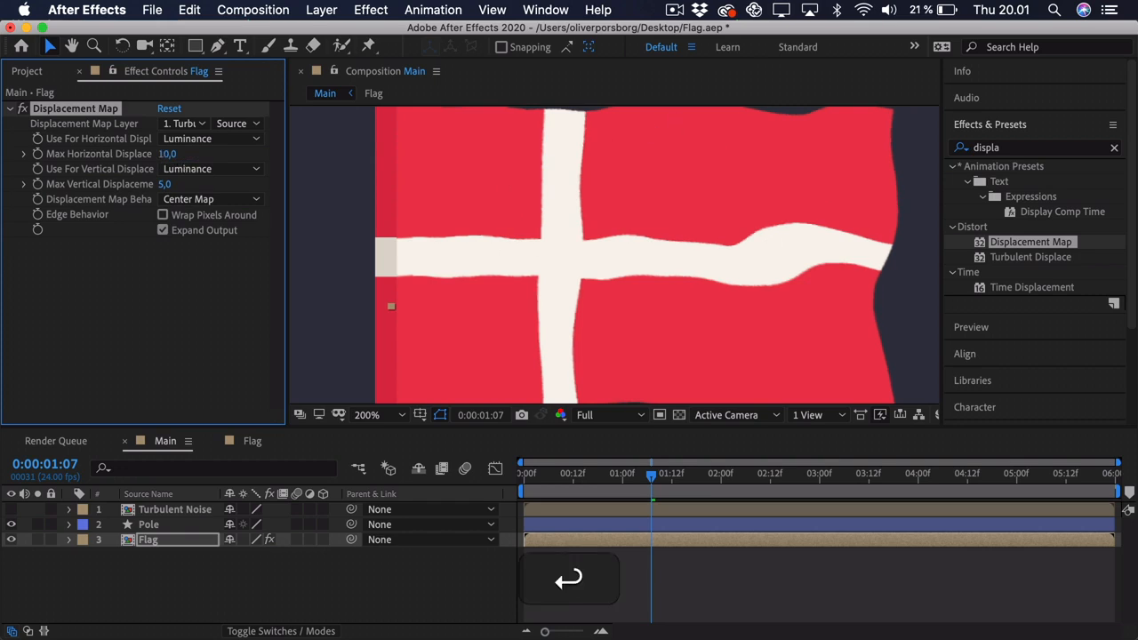
click(164, 184)
text(10)
key(Return)
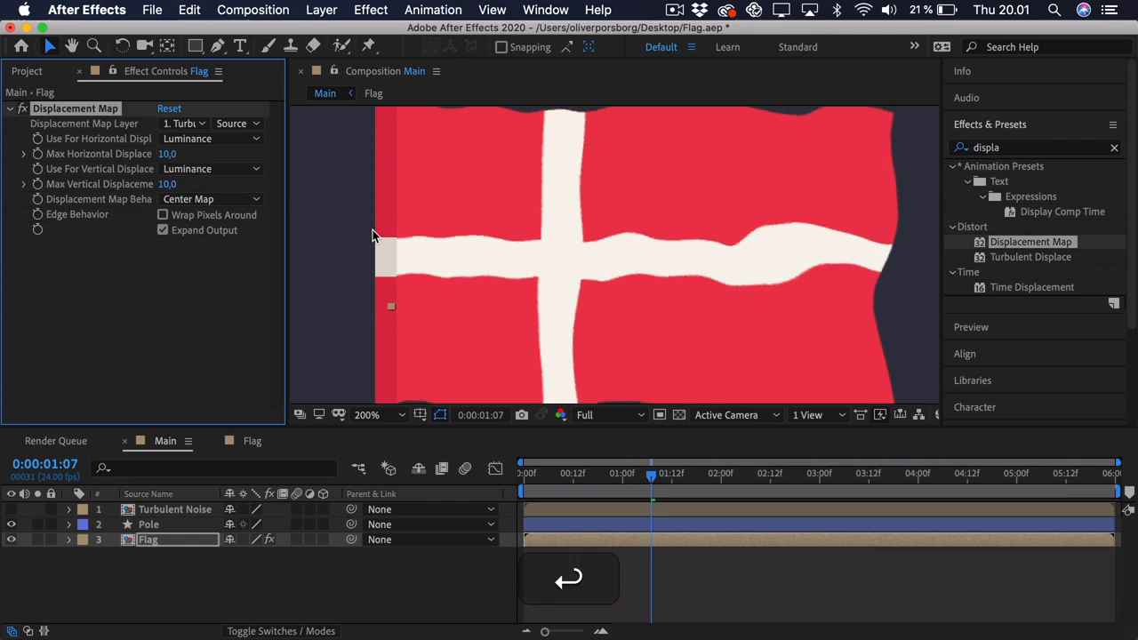
Play the Main composition from the first frame to check the flag's displacement.
drag(579, 473, 329, 461)
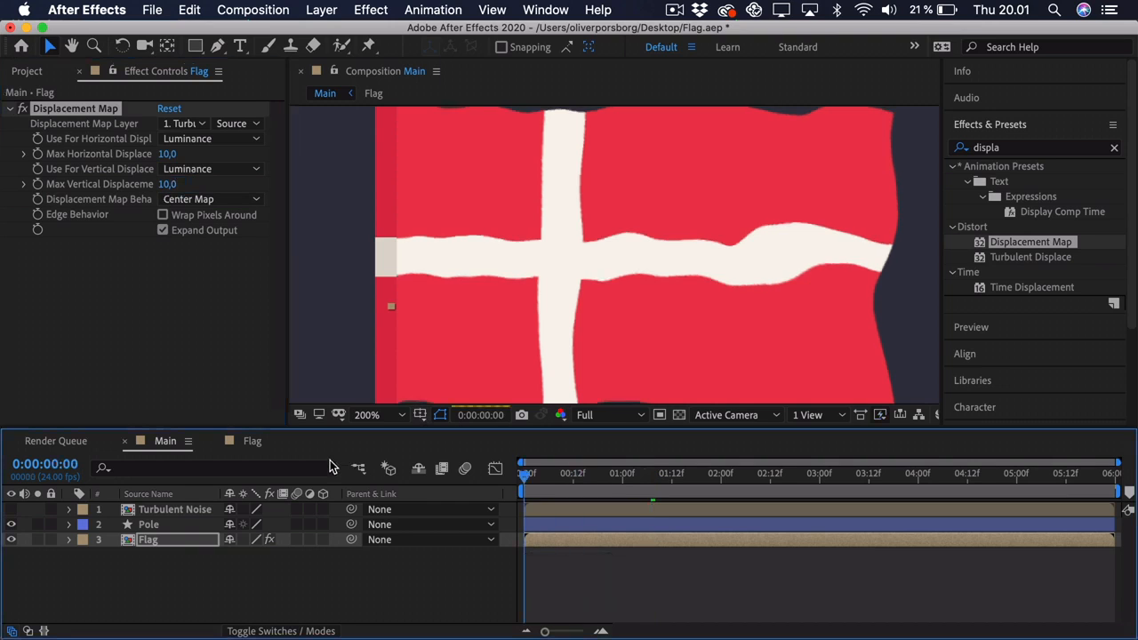
key(space)
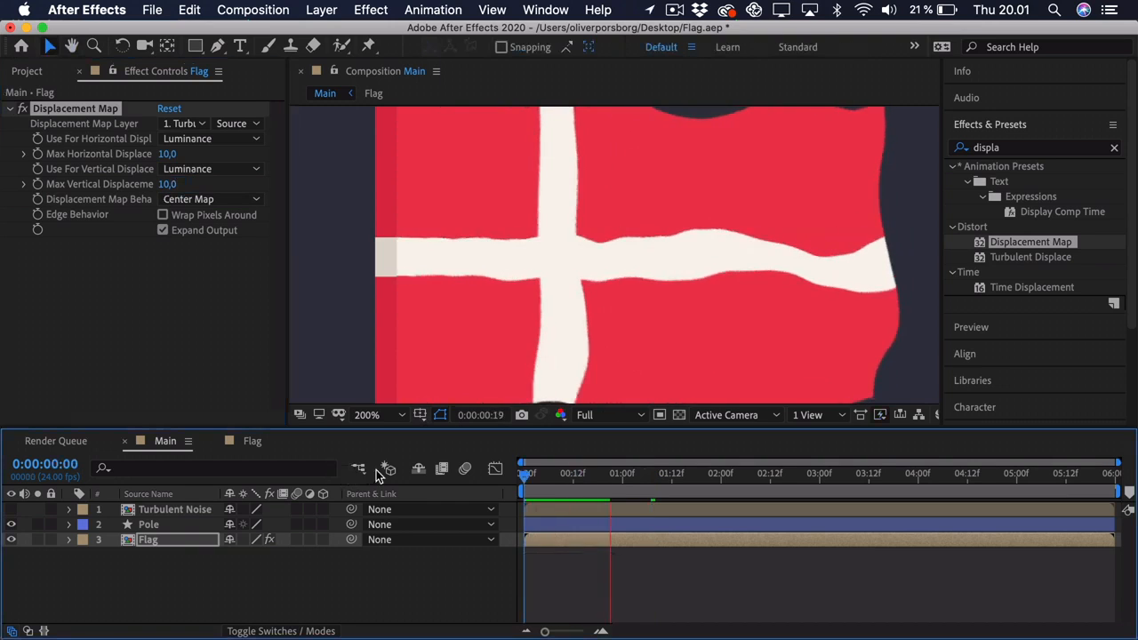
key(space)
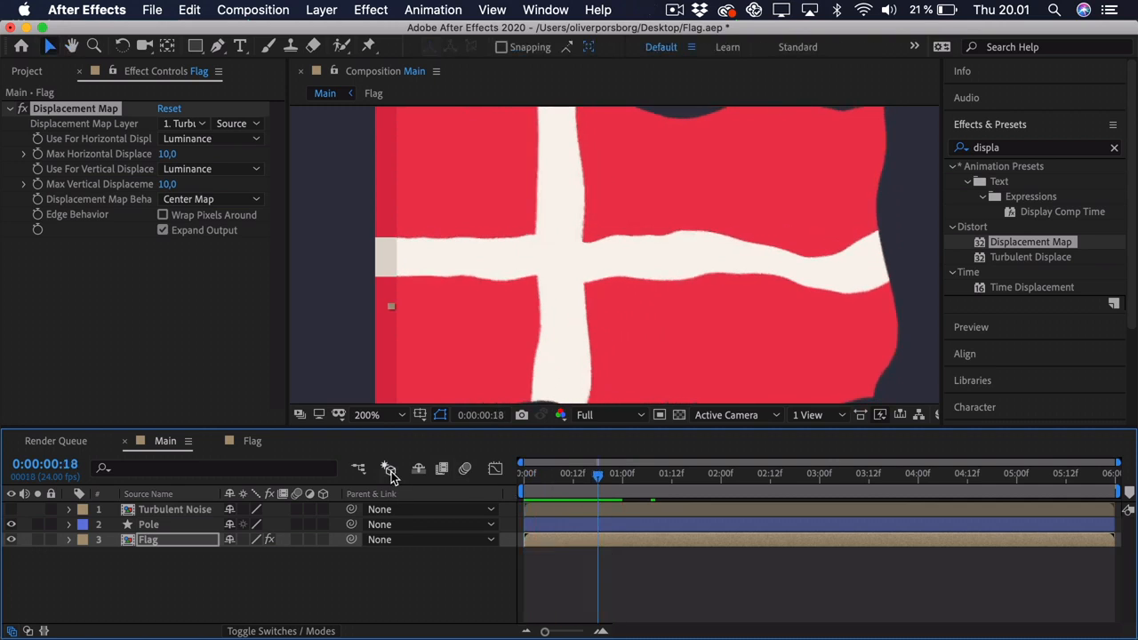
Set both the maximum horizontal and maximum vertical displacement on the Flag layer to 5.
click(167, 153)
text(5)
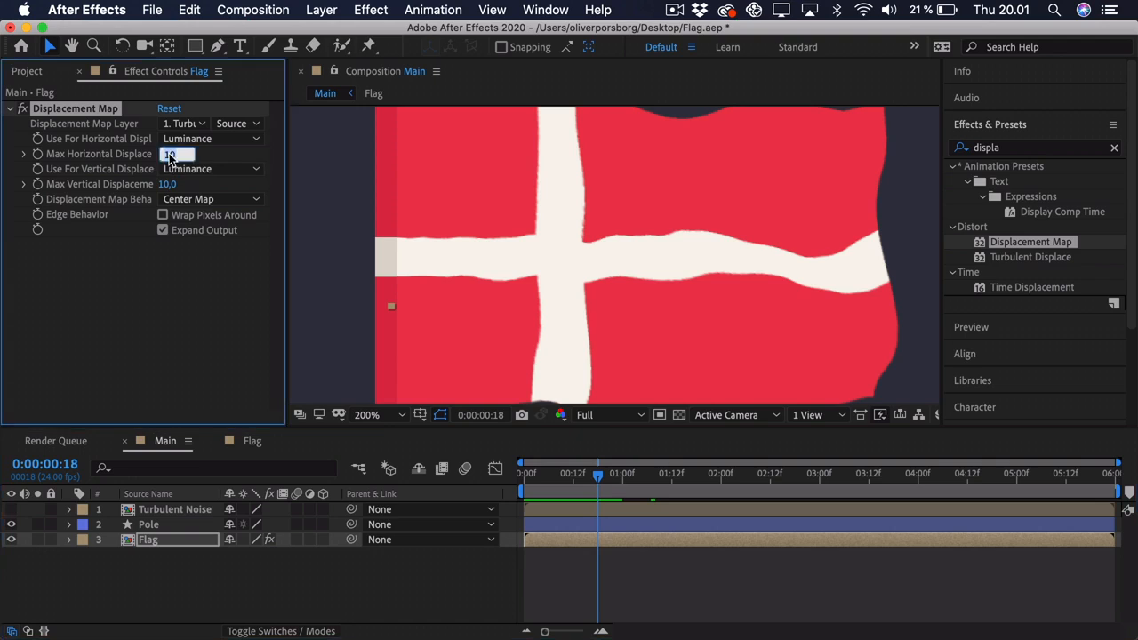
key(Return)
click(167, 184)
text(5,)
key(Return)
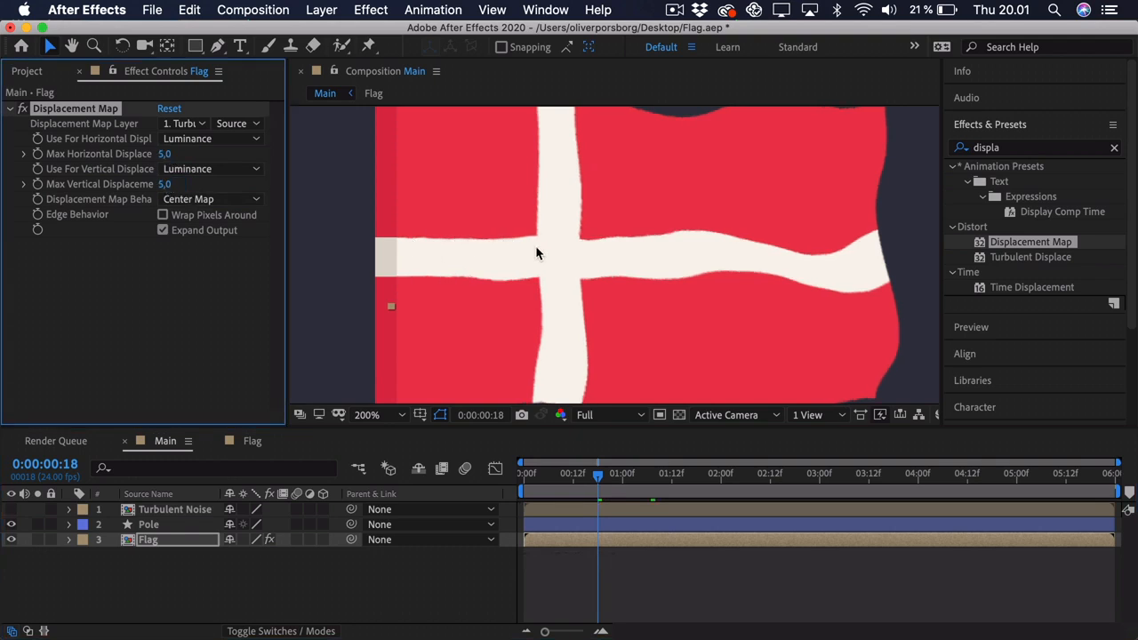
Open the Turbulent Noise composition and set the noise layer's Gaussian Blur Blurriness to 45.
click(161, 510)
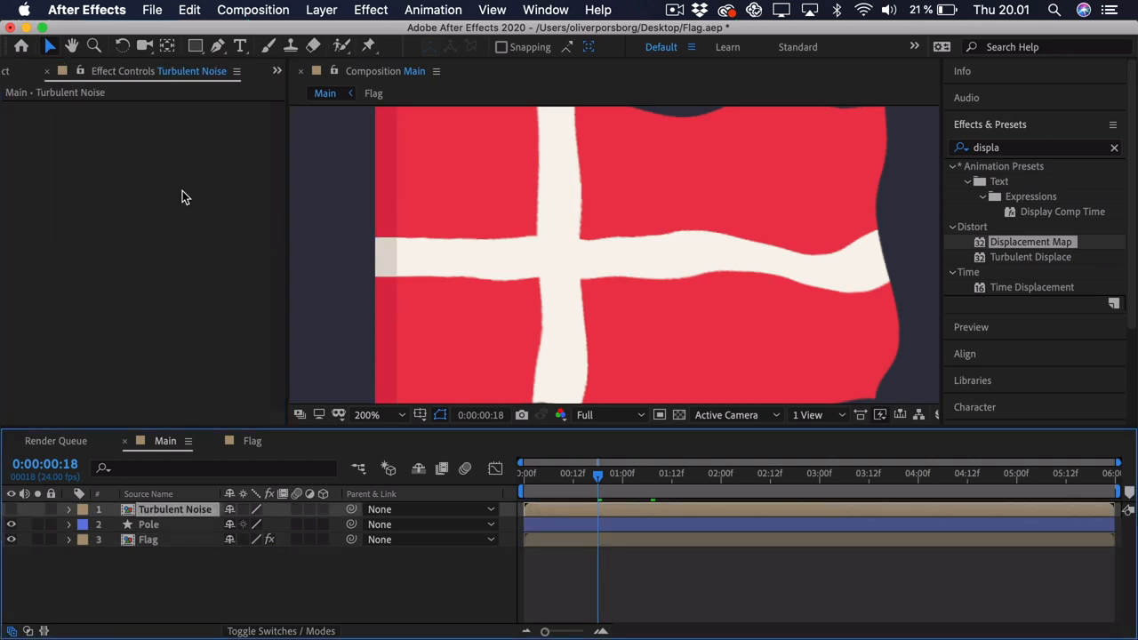
double_click(168, 512)
click(160, 507)
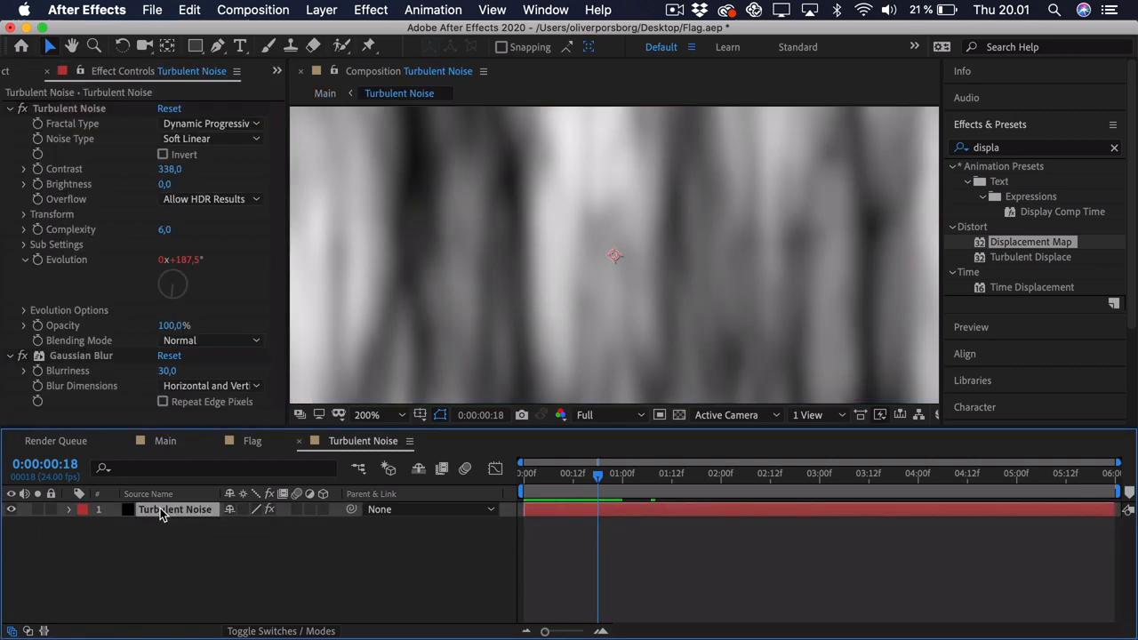
click(169, 371)
text(45)
key(Return)
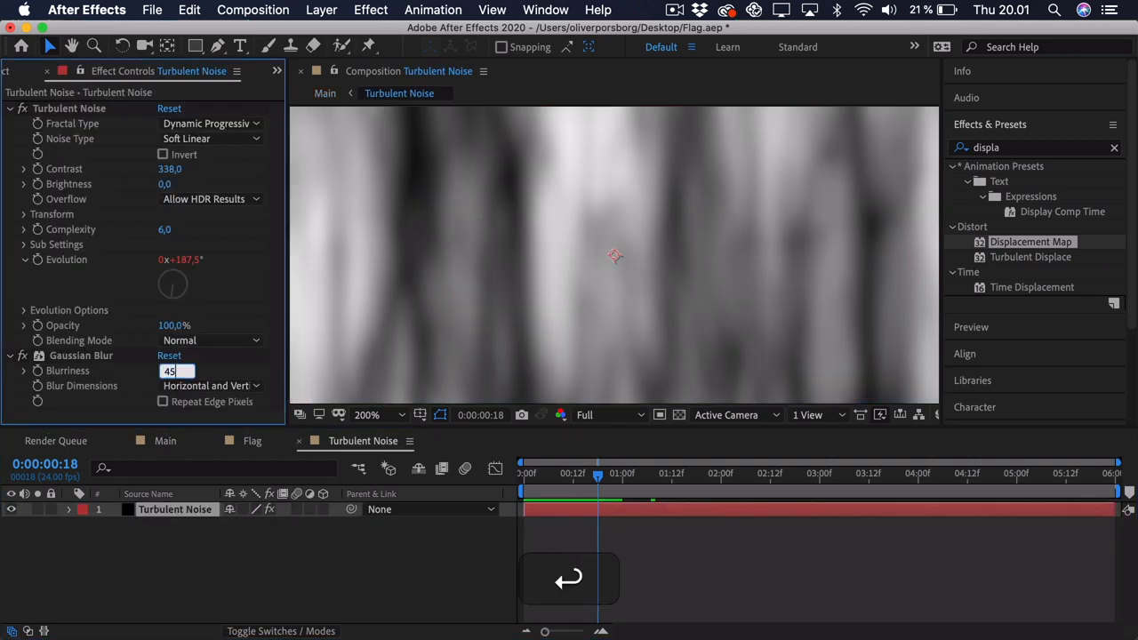
Return to the Main composition, preview the waving flag from the first frame, and park the playhead at 0:00:00:21.
click(256, 447)
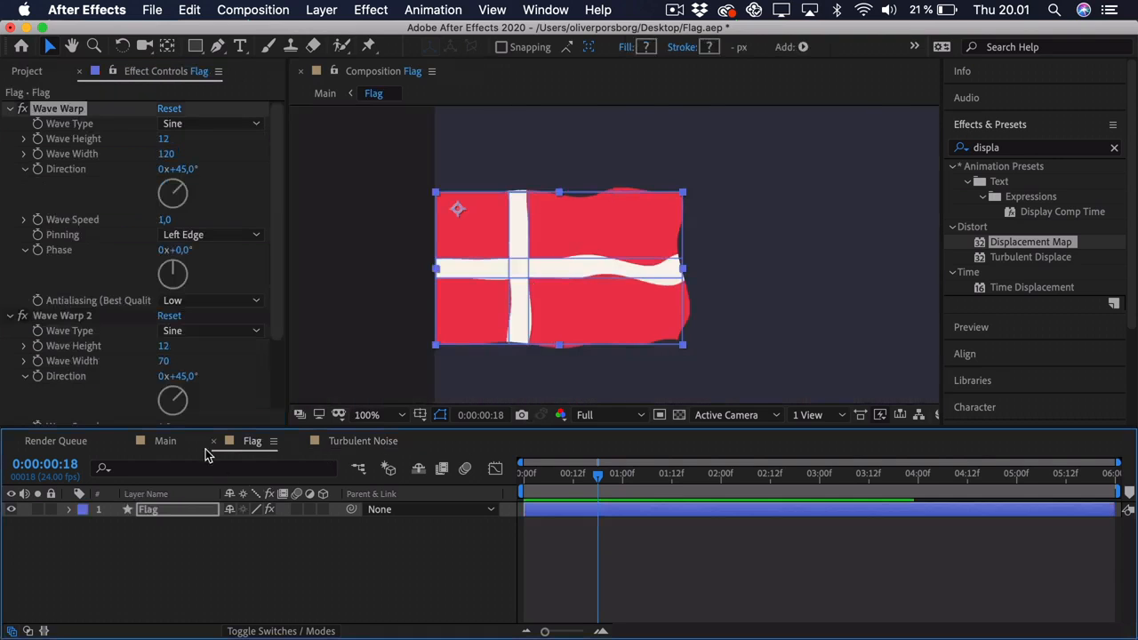
click(191, 443)
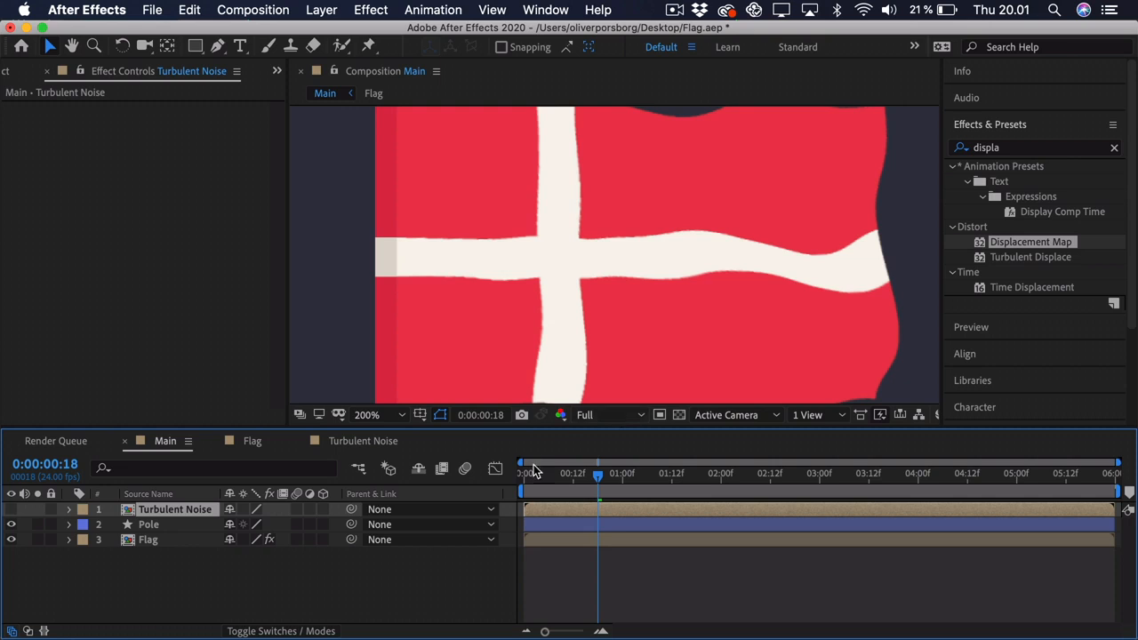
click(524, 472)
key(space)
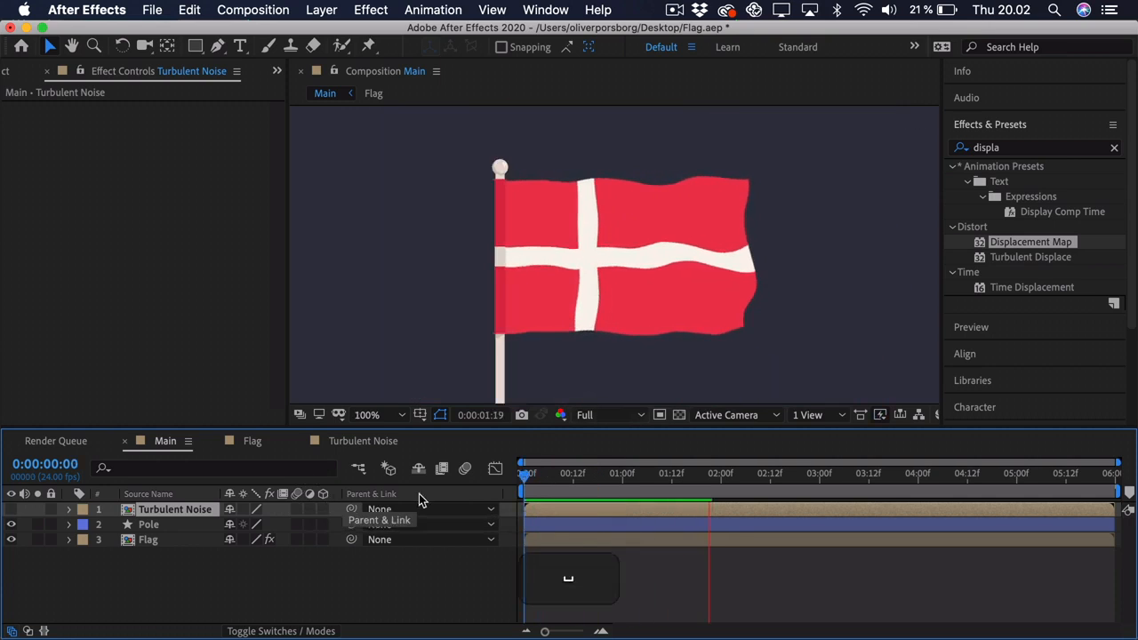
drag(523, 474, 610, 481)
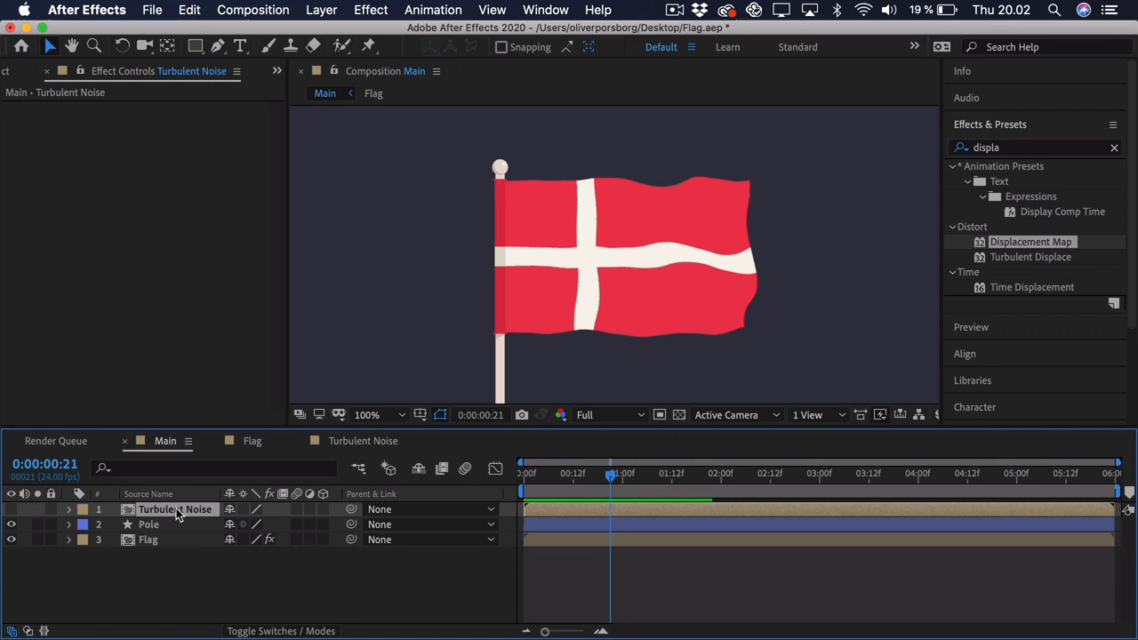
Move the Turbulent Noise layer below Pole, directly above Flag, and duplicate the Flag layer.
drag(186, 509, 183, 530)
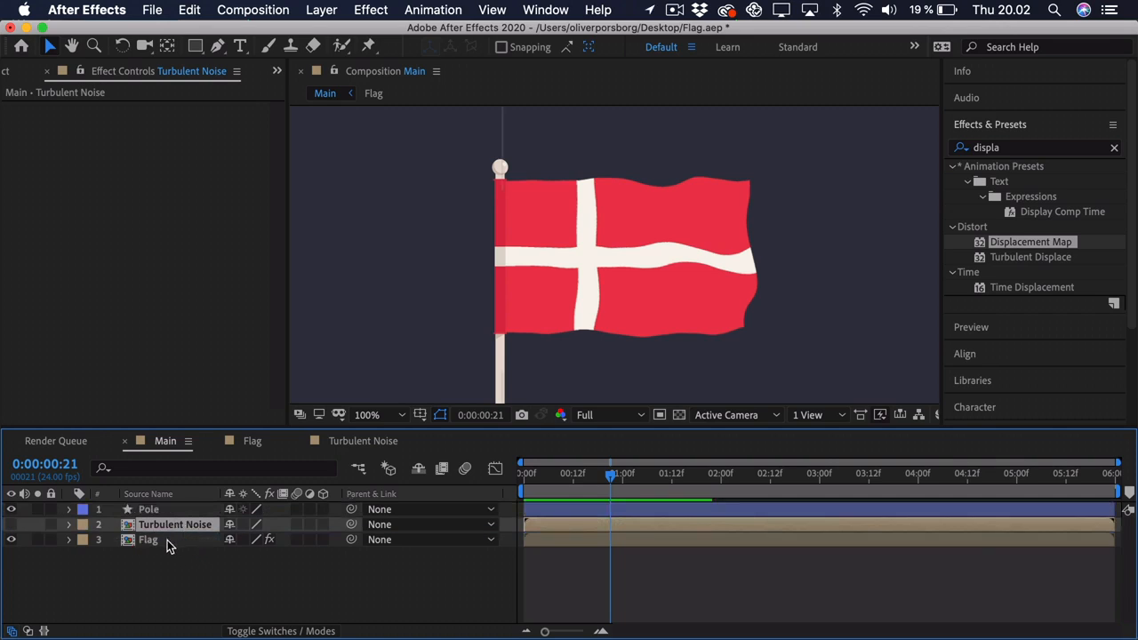
click(168, 540)
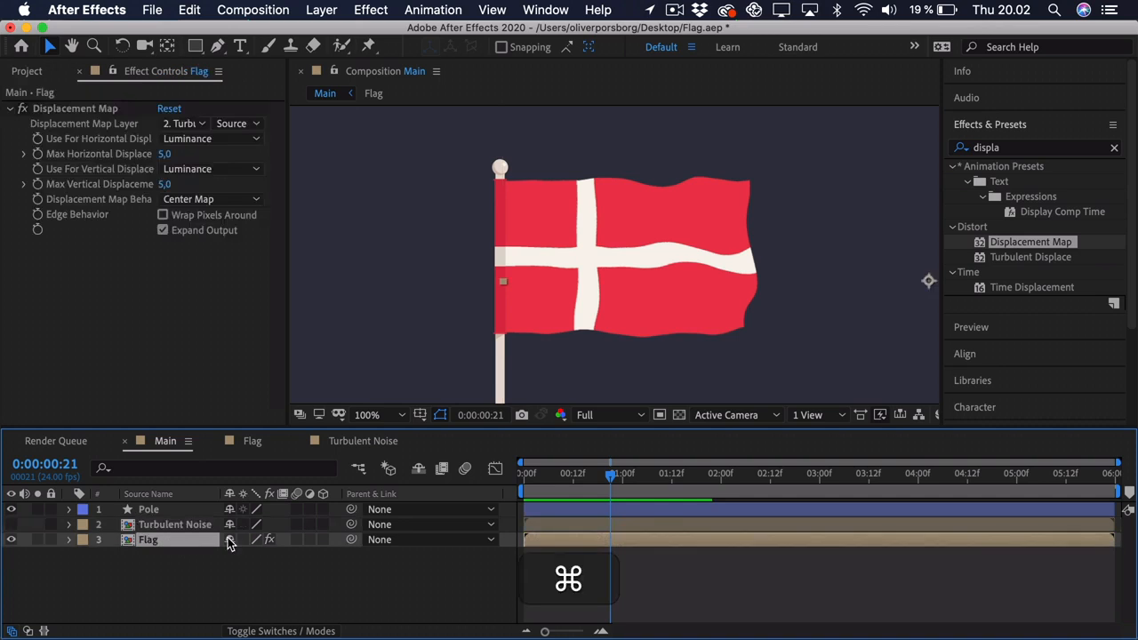
key(super+d)
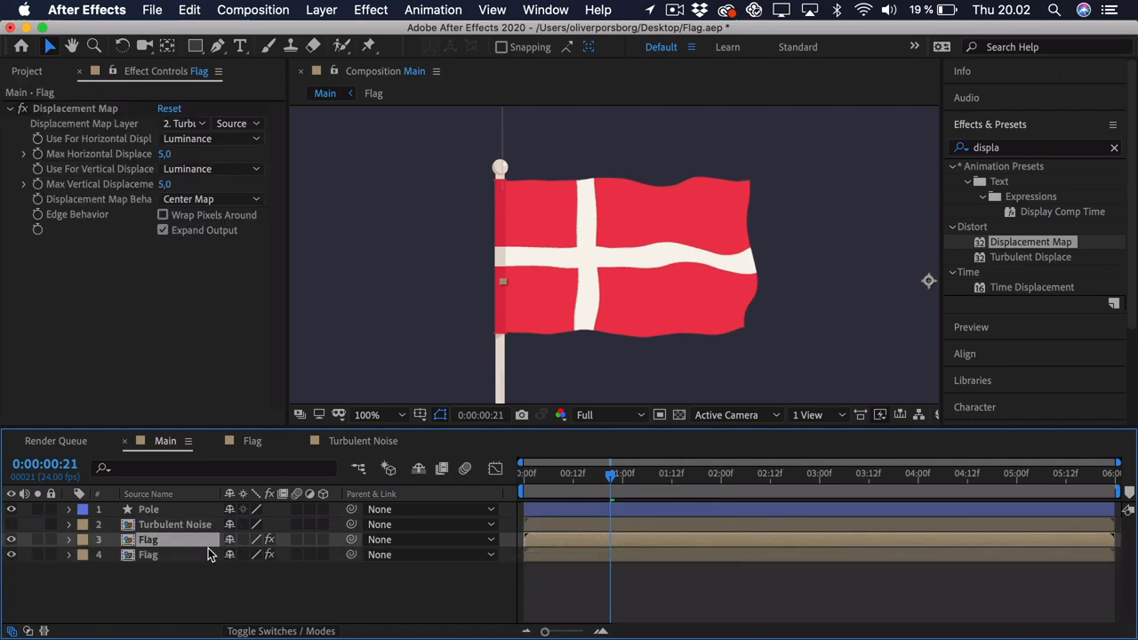
Set the upper Flag copy's track matte to Luma Matte "Turbulent Noise", checking it by temporarily hiding the lower Flag layer.
click(267, 632)
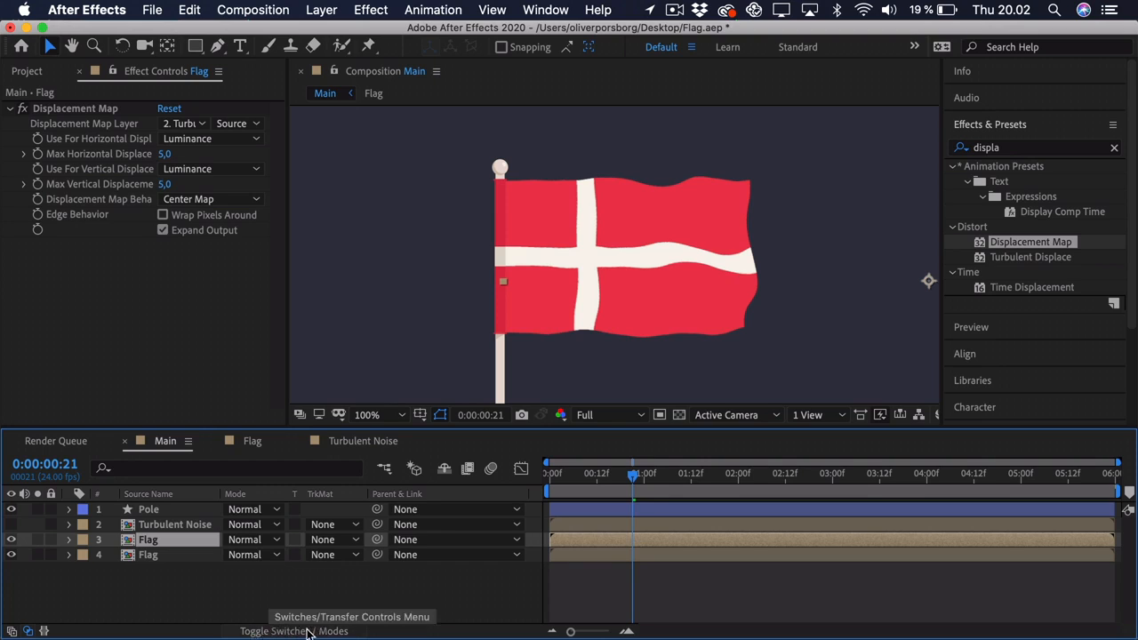
click(324, 541)
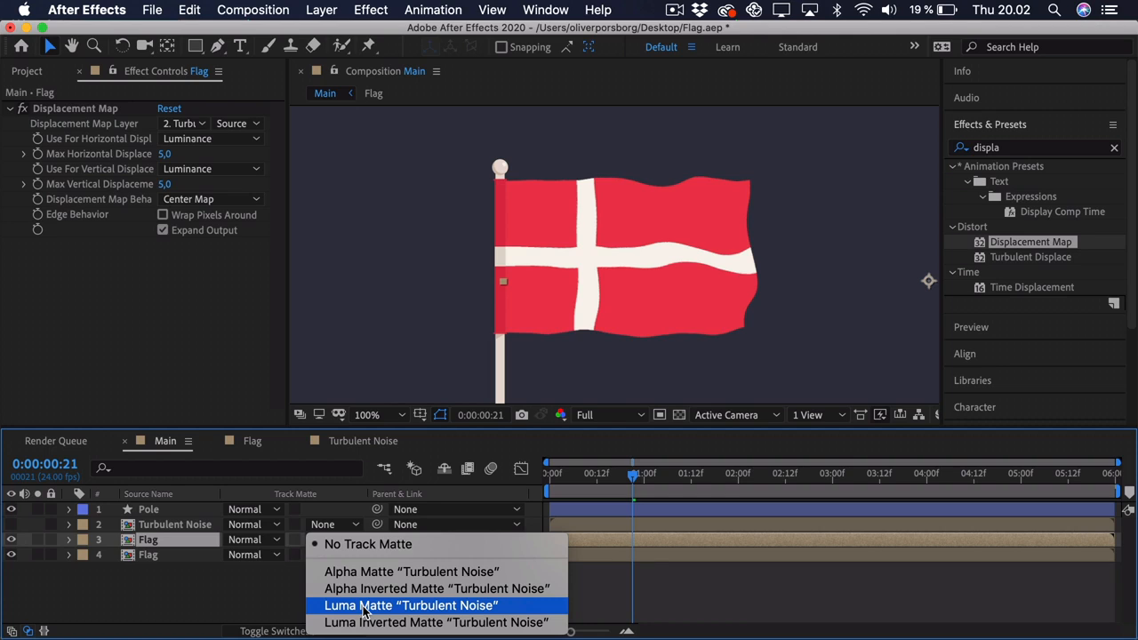
click(364, 608)
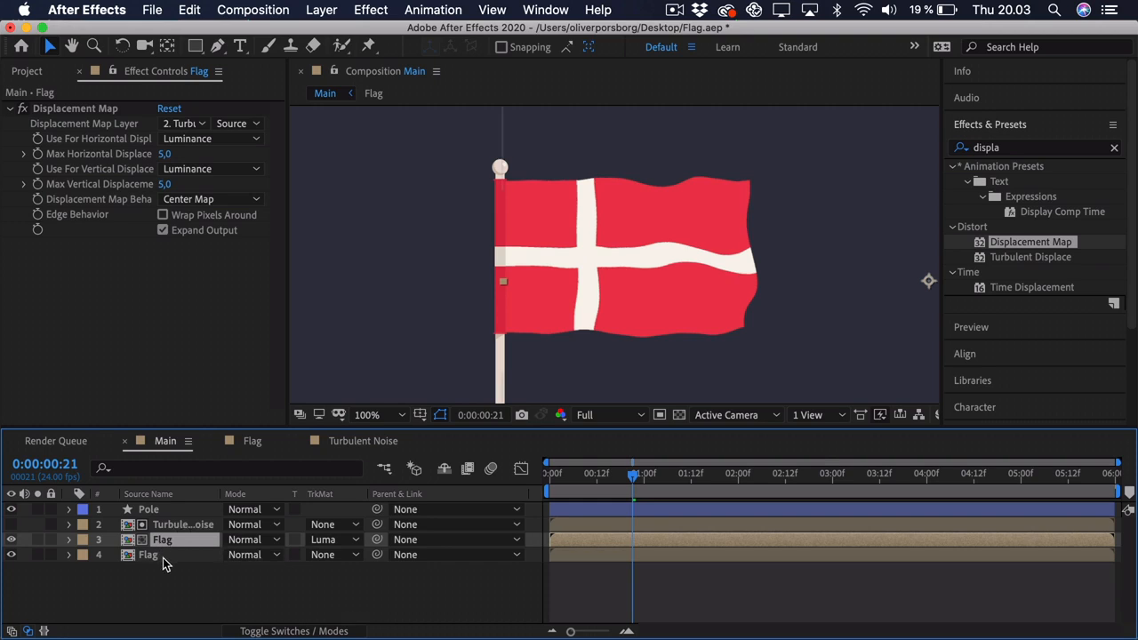
click(11, 557)
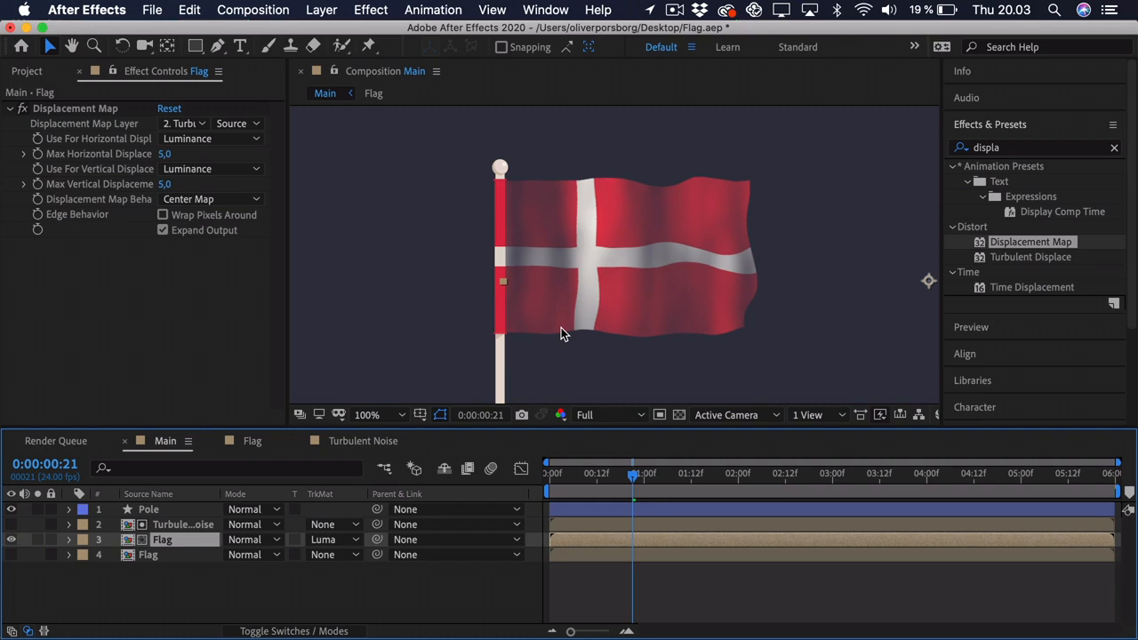
click(12, 556)
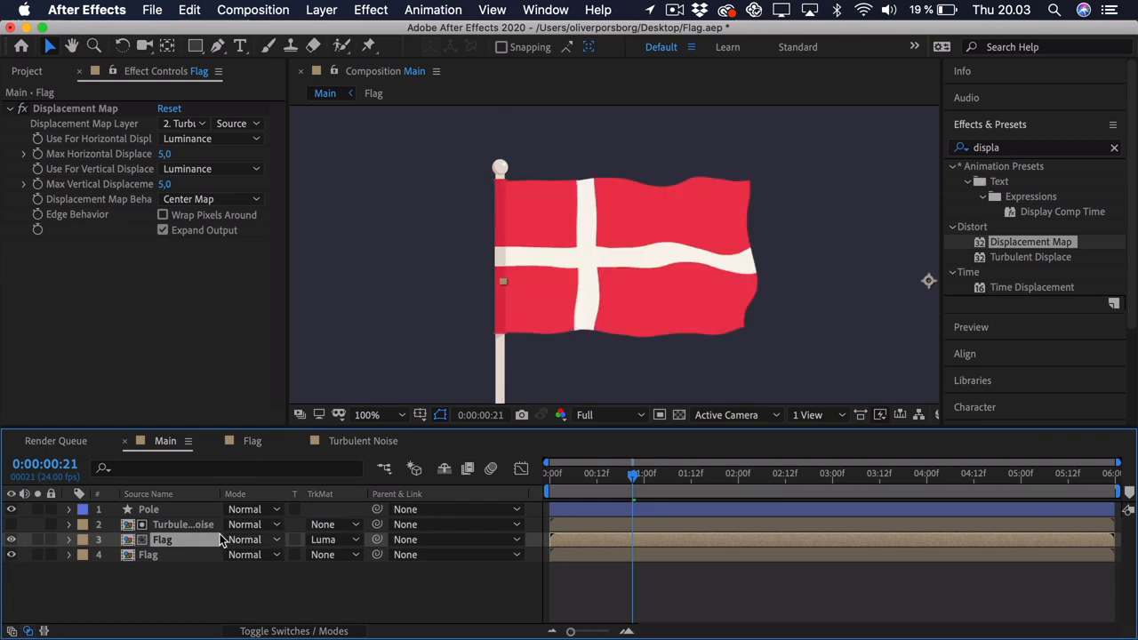
Find the Curves effect and apply it to the luma-matted upper Flag layer.
click(1014, 151)
drag(1013, 148, 914, 144)
text(curve)
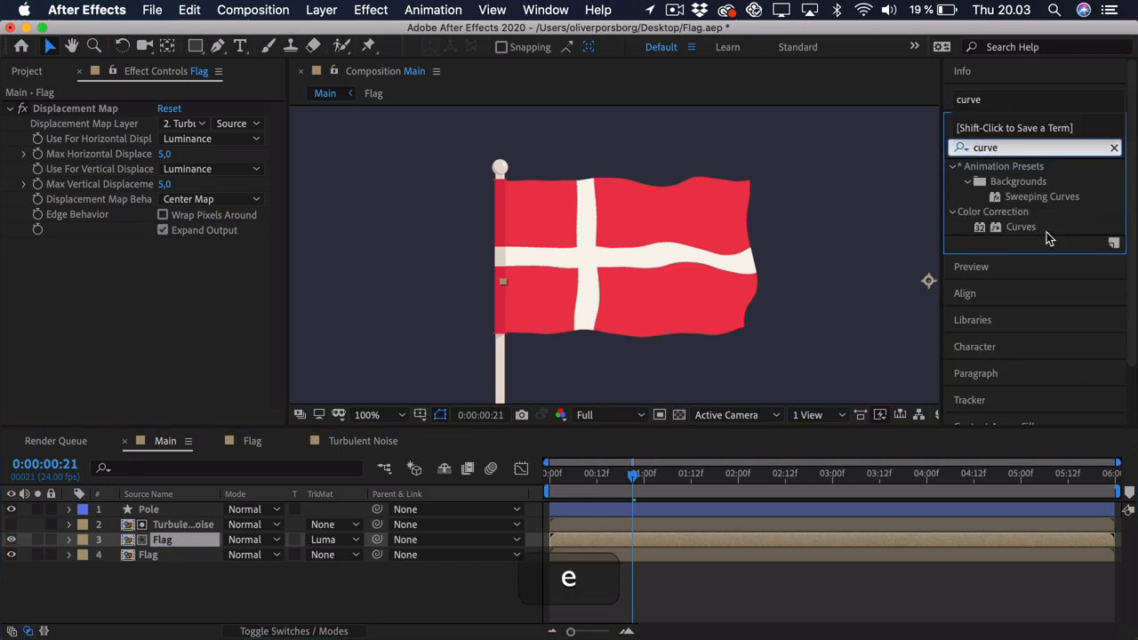
click(1023, 229)
drag(1023, 233, 175, 546)
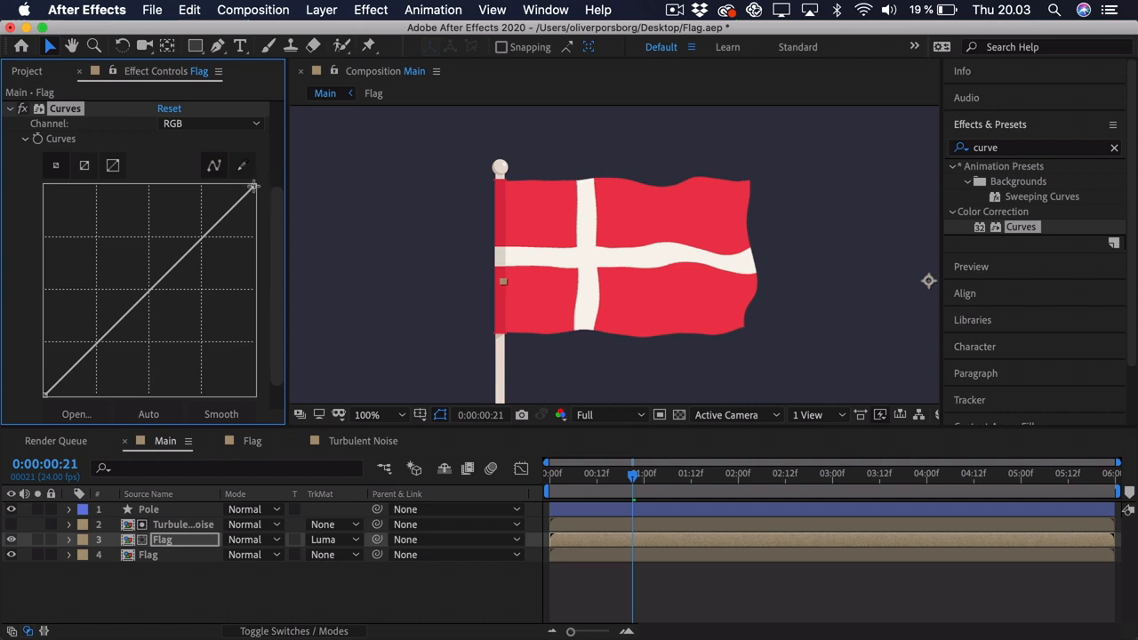
Pull the RGB curve's white point down to zero output on the upper Flag layer, and set that layer's Opacity to 45%.
drag(254, 187, 283, 425)
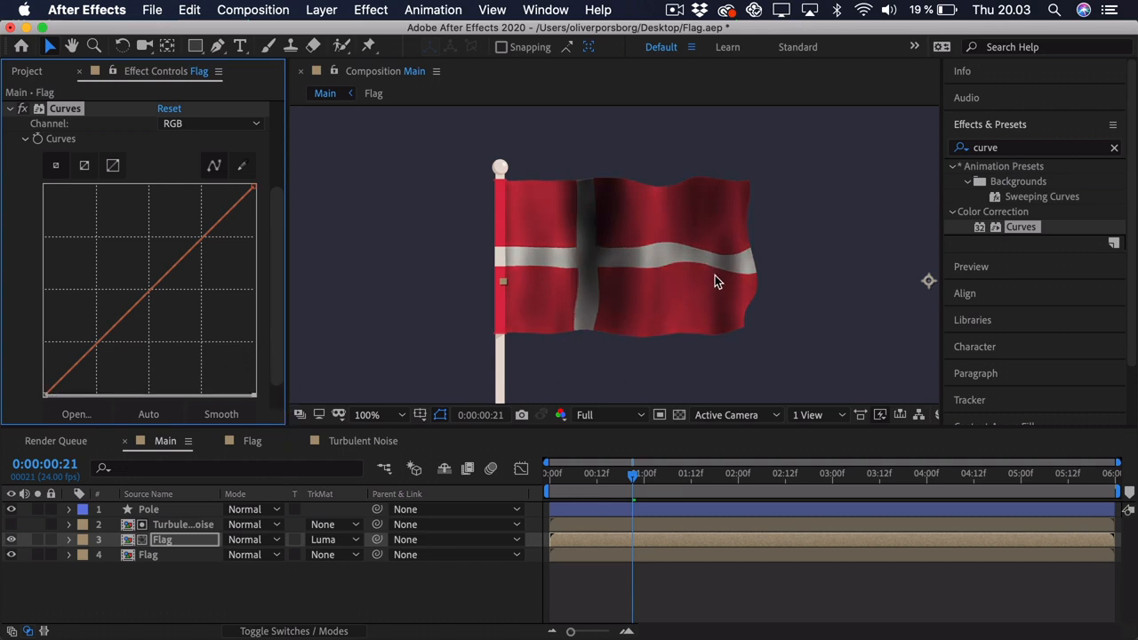
click(178, 541)
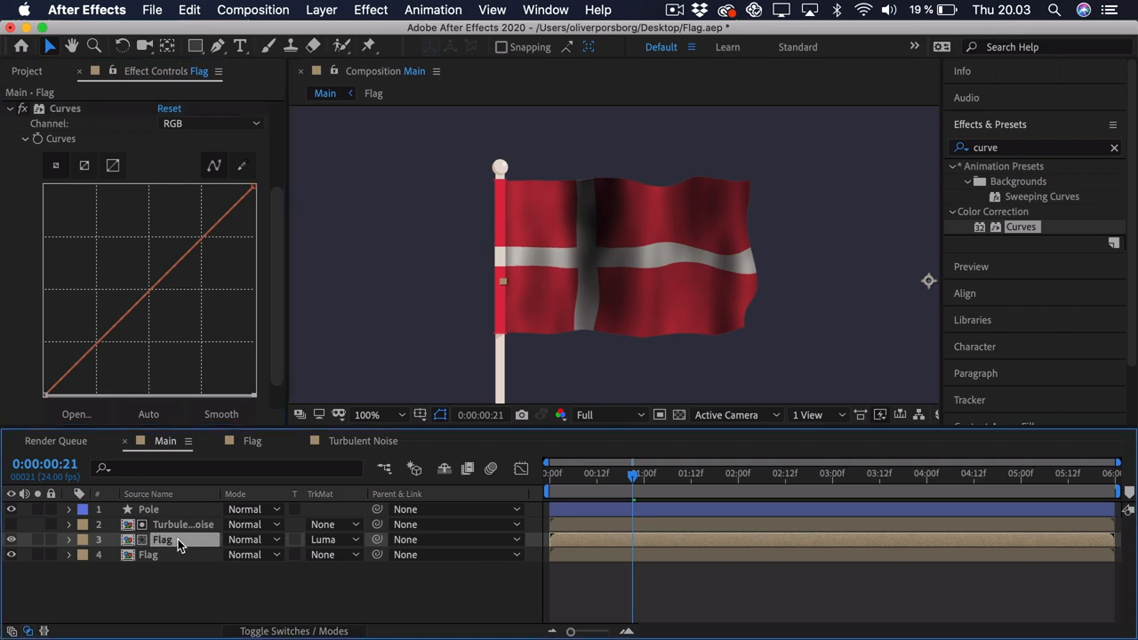
key(t)
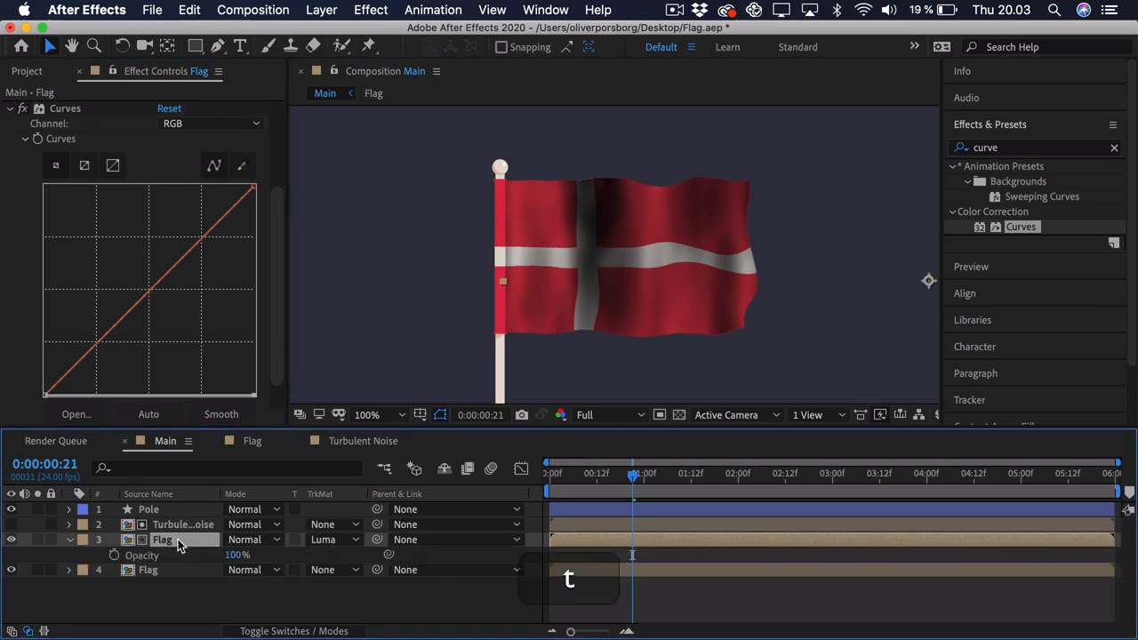
click(242, 555)
text(30)
key(Return)
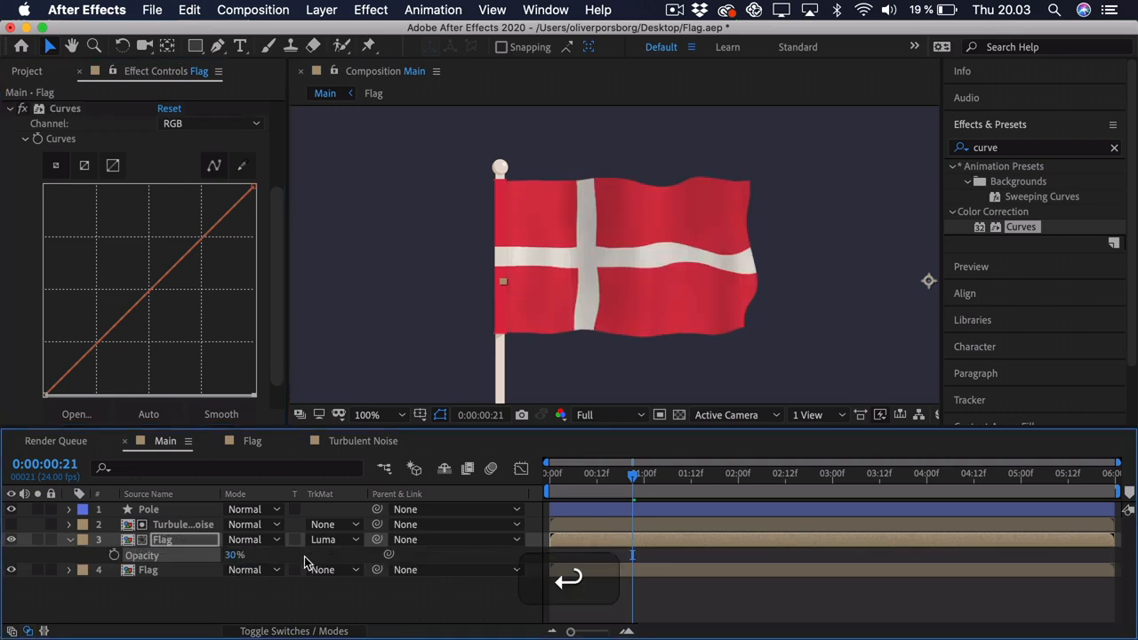
click(234, 555)
text(45)
key(Return)
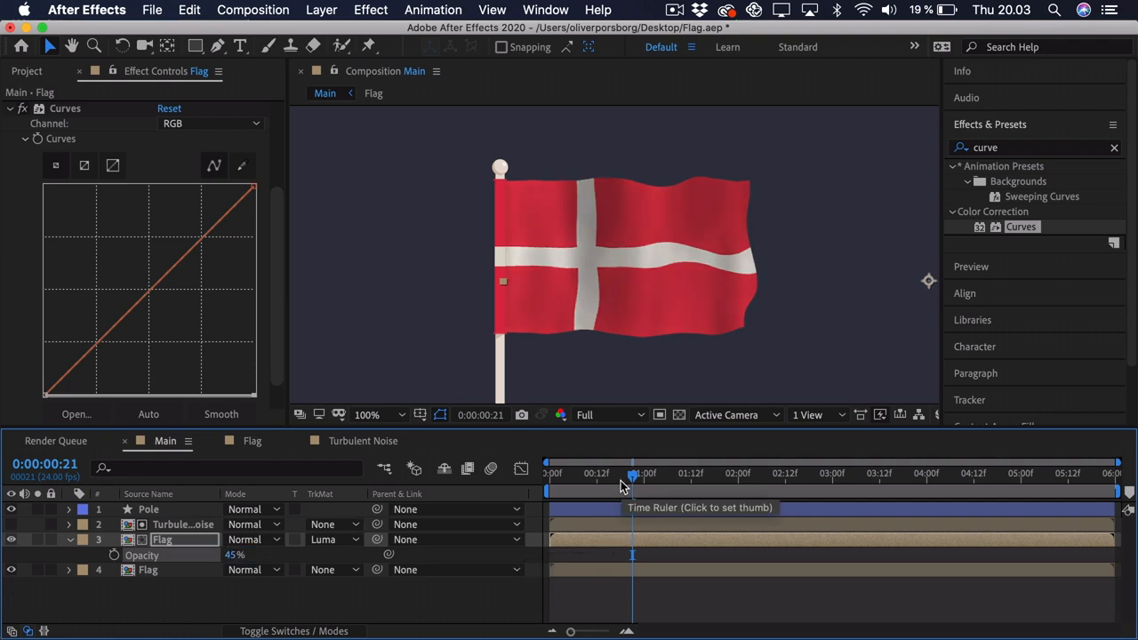
Preview the shaded flag animation from the first frame and stop playback at 0:00:03:13.
drag(601, 475, 413, 464)
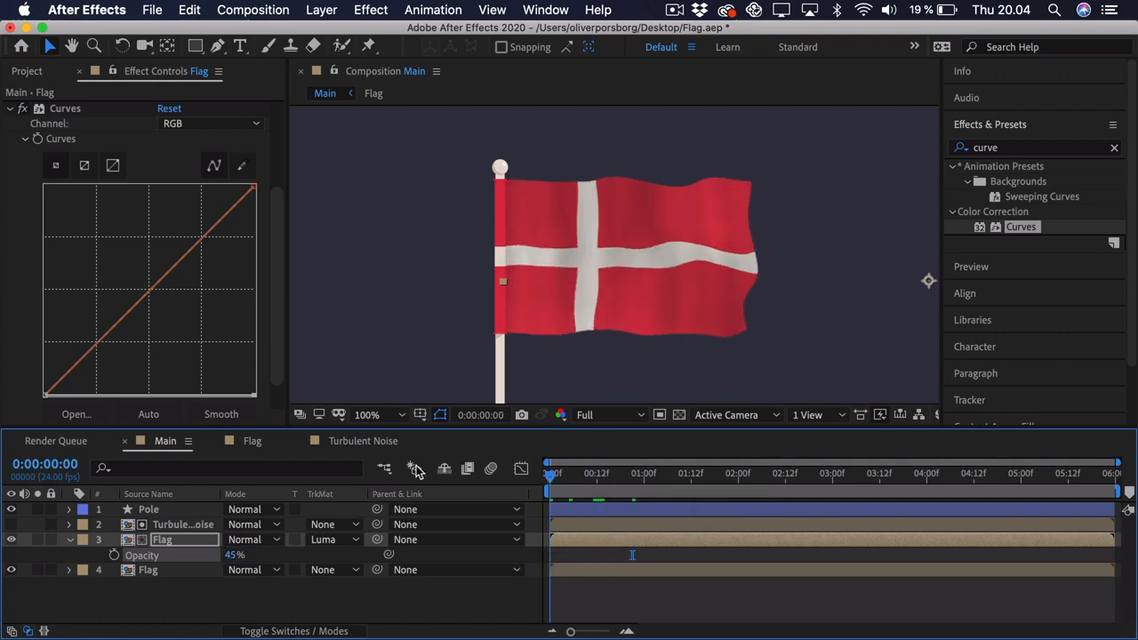
key(space)
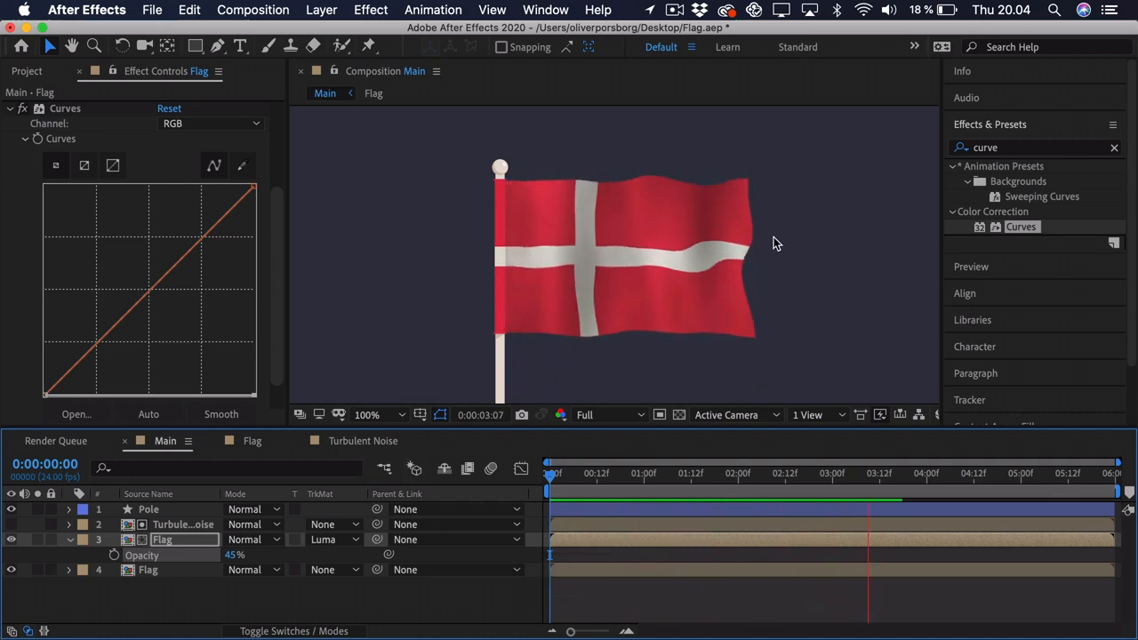
key(space)
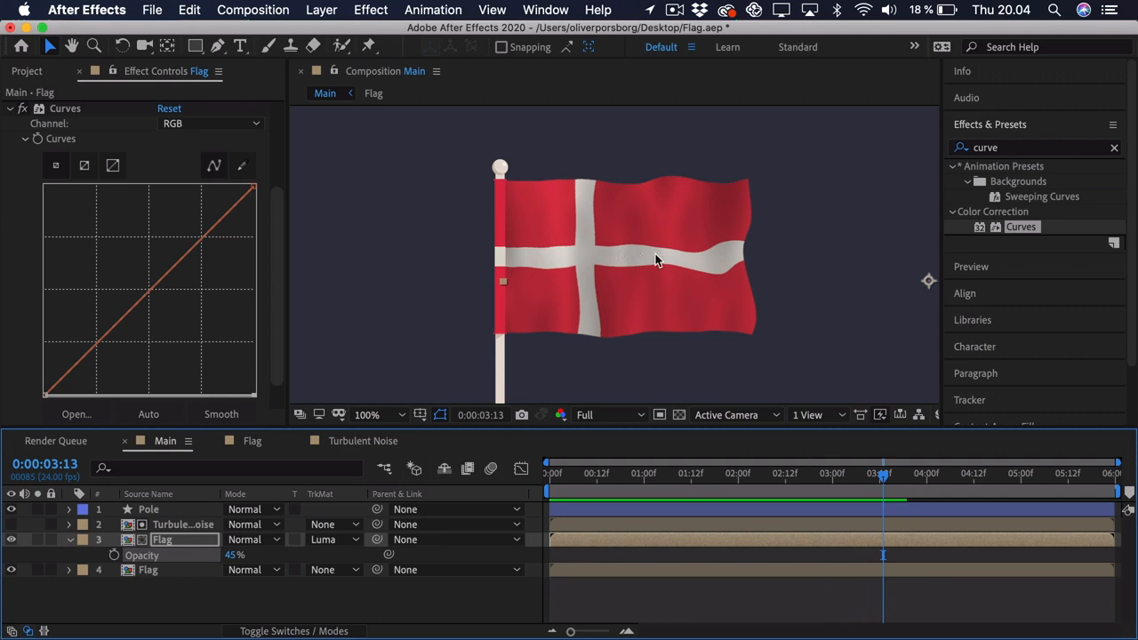
In the Turbulent Noise composition, reveal the noise layer's modified properties and change the Evolution expression to time*400.
click(382, 440)
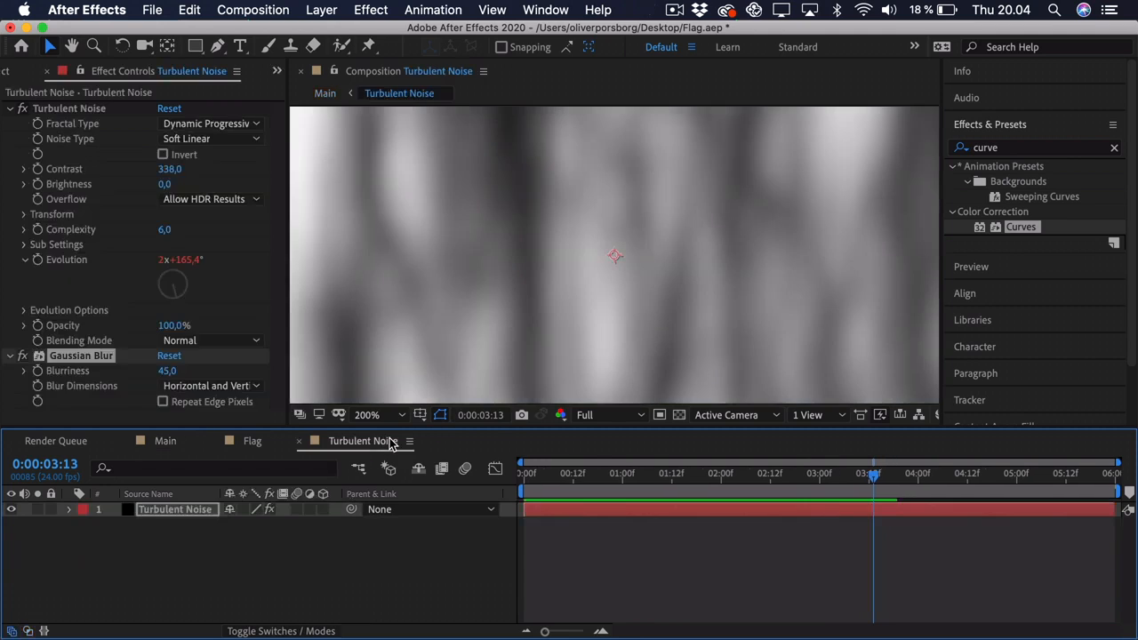
click(175, 512)
key(u)
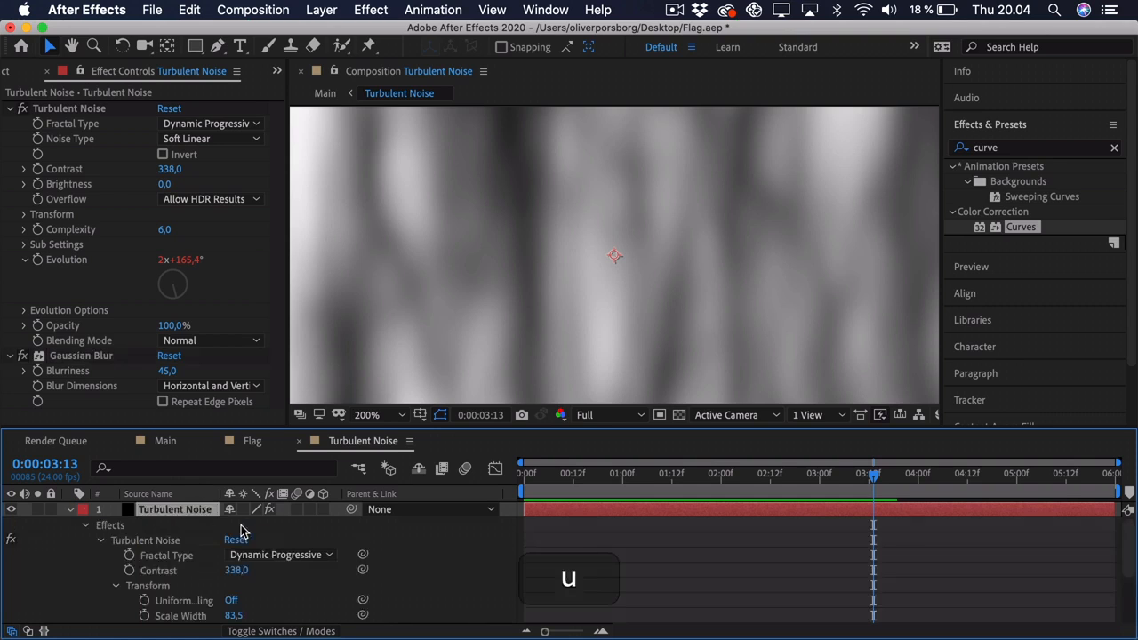
scroll(182, 573, down, 3)
scroll(182, 578, down, 2)
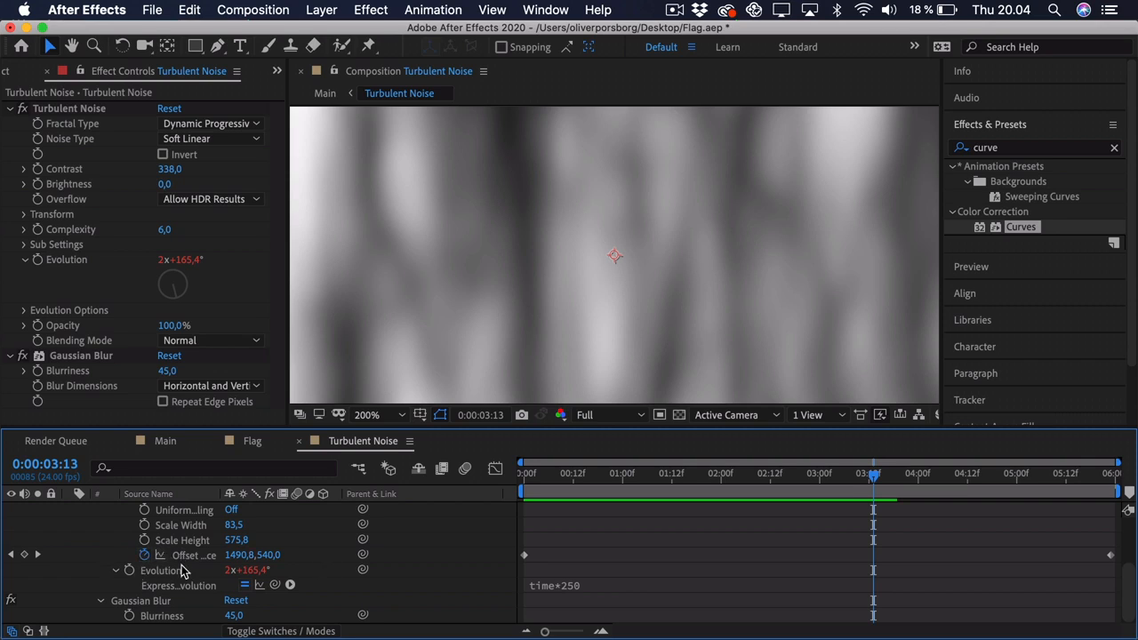
click(600, 588)
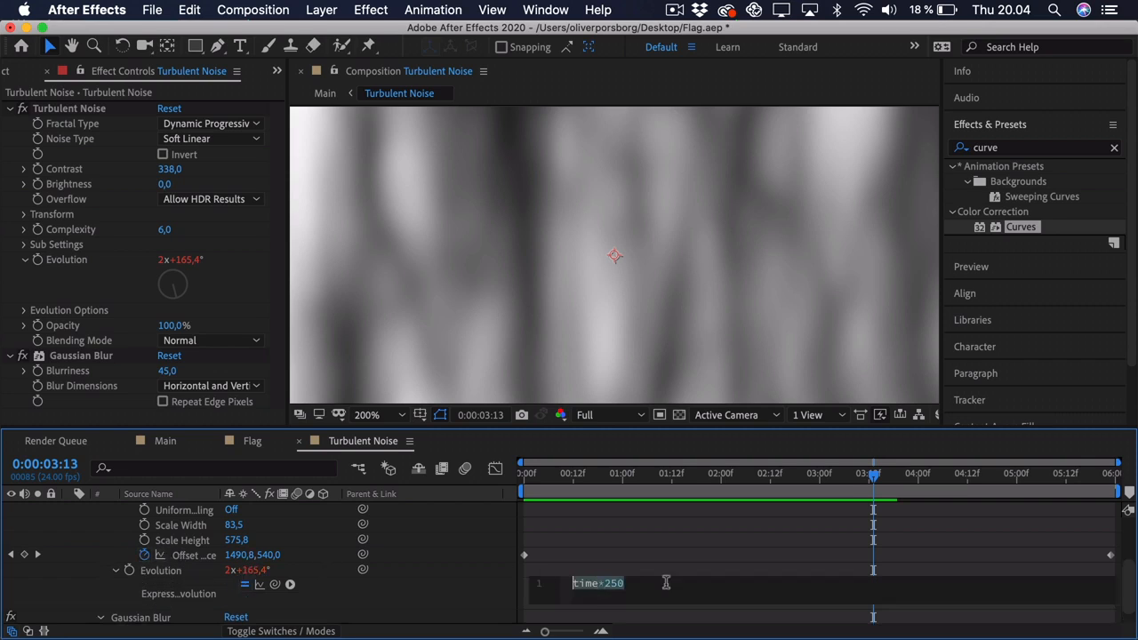
click(658, 585)
key(BackSpace)
key(BackSpace)
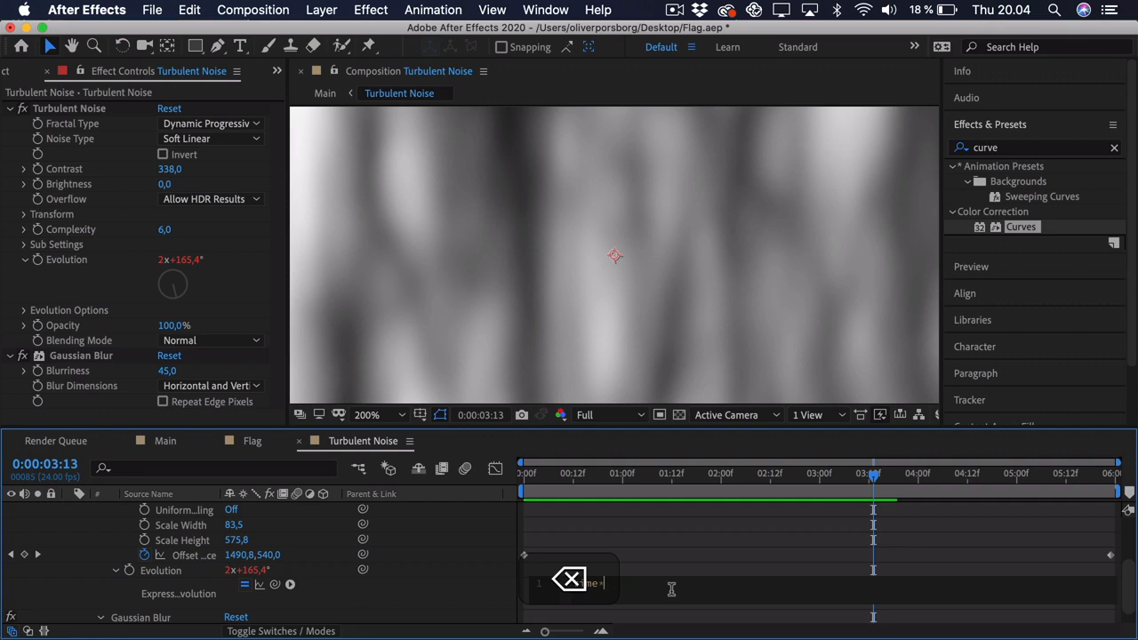
text(500)
key(BackSpace)
key(BackSpace)
key(BackSpace)
text(400)
click(592, 540)
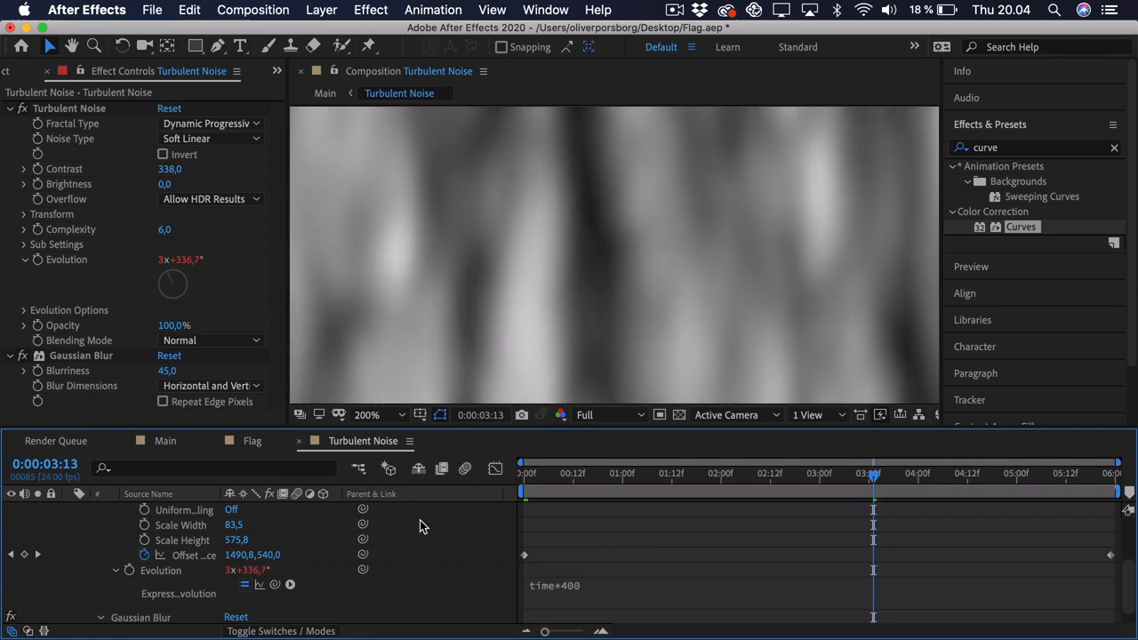
Return to the Main composition and preview the flag with the faster noise evolution from the first frame.
click(190, 445)
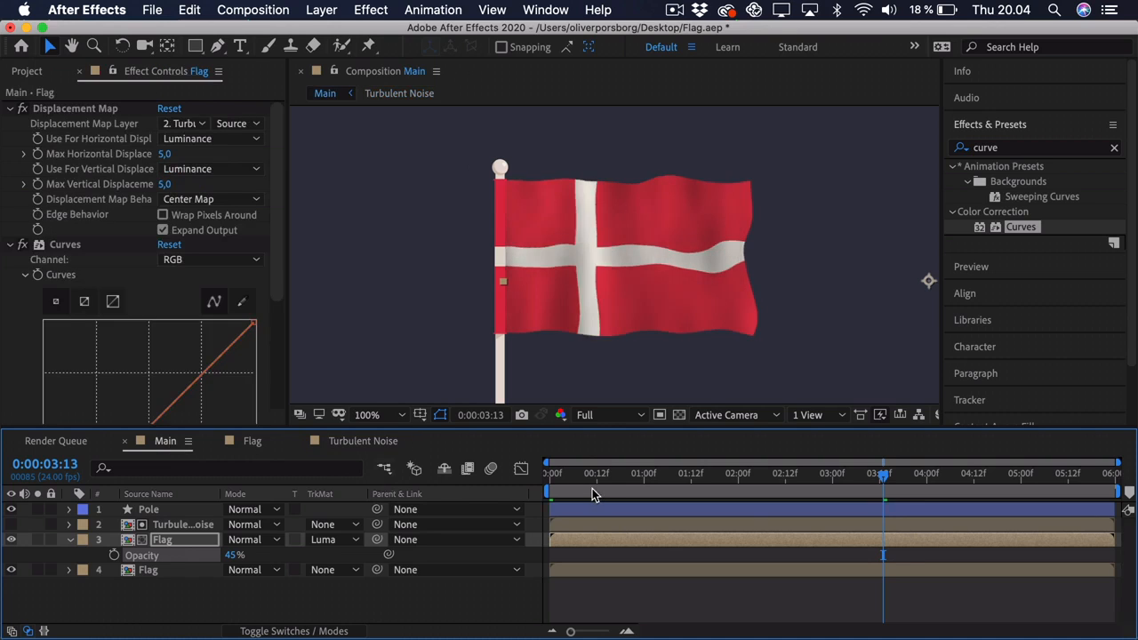
drag(592, 489, 398, 482)
key(space)
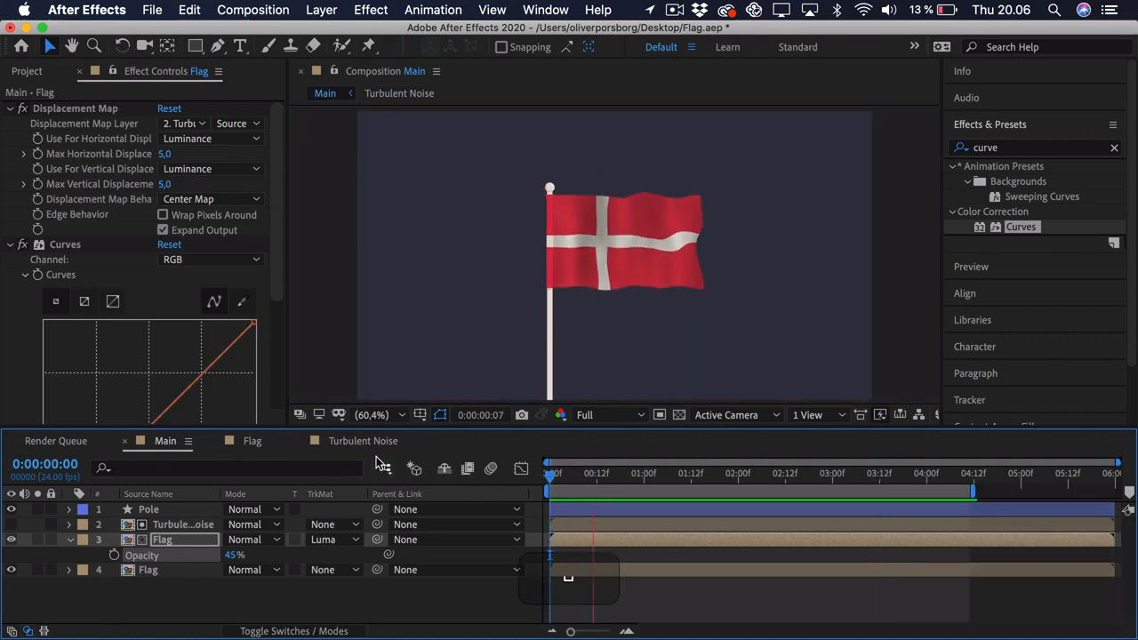